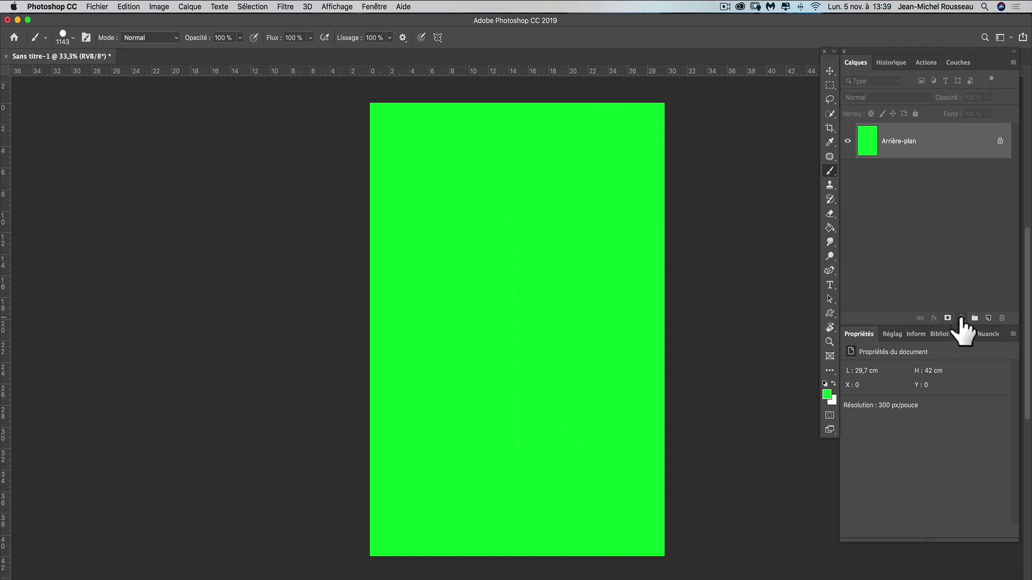
# Step: Add a gradient fill layer above the green background and open its gradient in the gradient editor
pyautogui.click(961, 318)
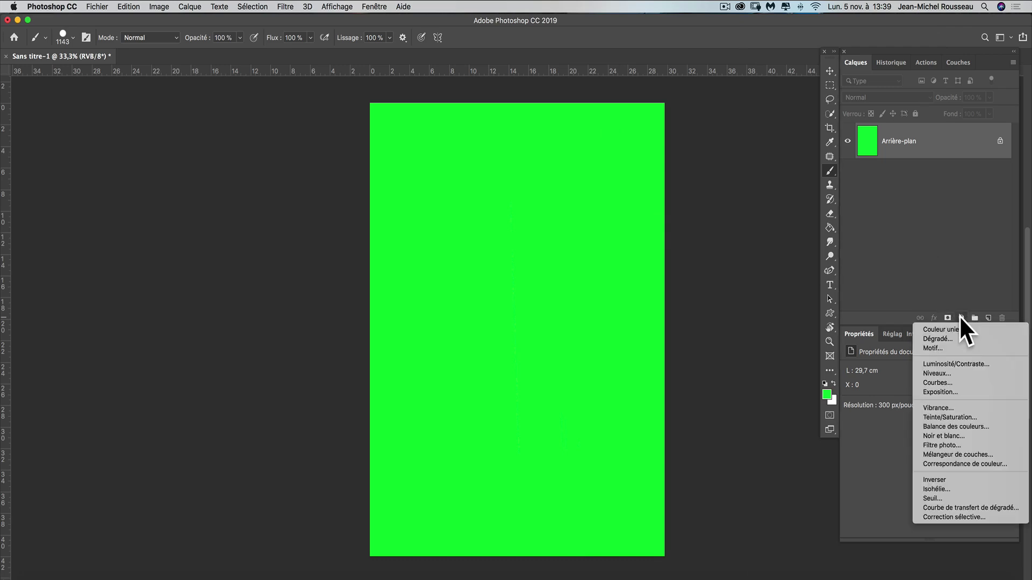
pyautogui.click(987, 337)
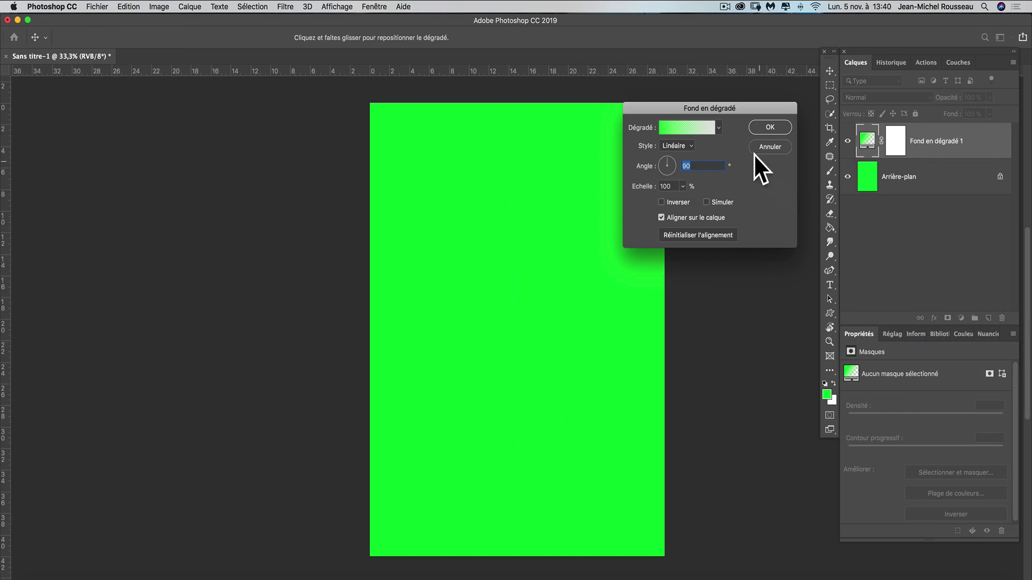
pyautogui.click(700, 128)
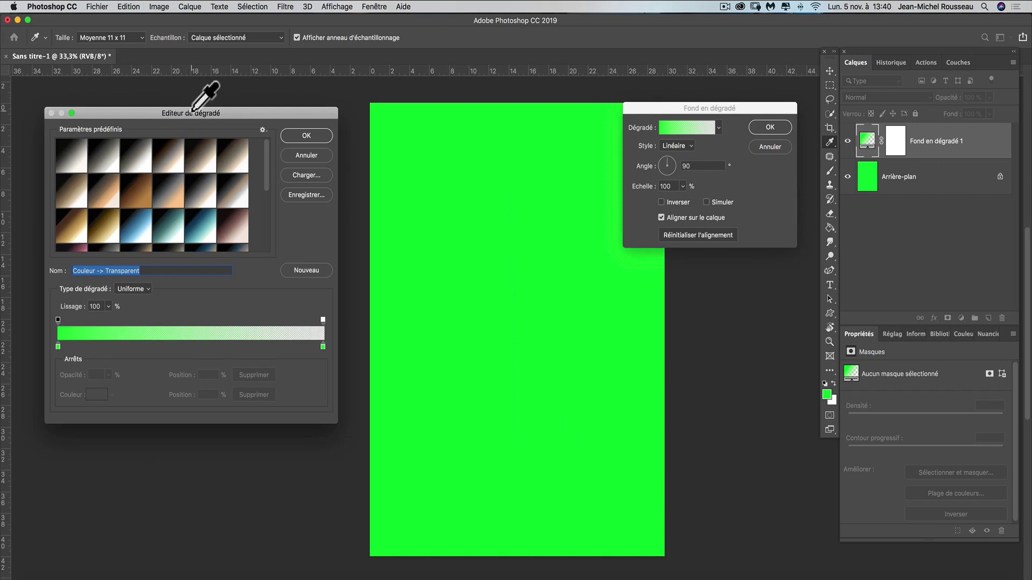
pyautogui.moveTo(229, 114); pyautogui.dragTo(258, 102)
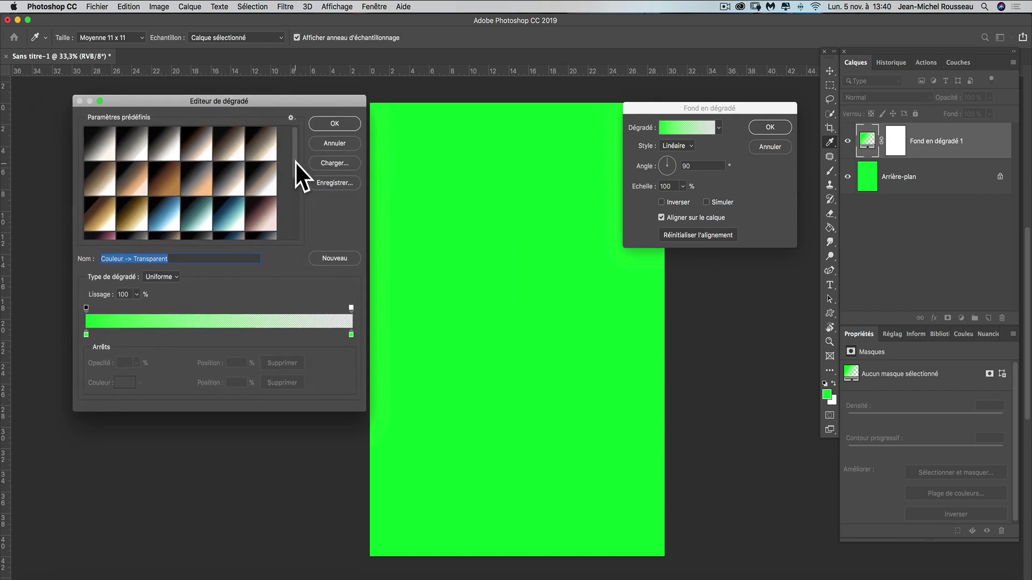
# Step: Show the gradient presets as text only (Texte seul) and switch them back to large thumbnails (Grande vignette)
pyautogui.click(291, 117)
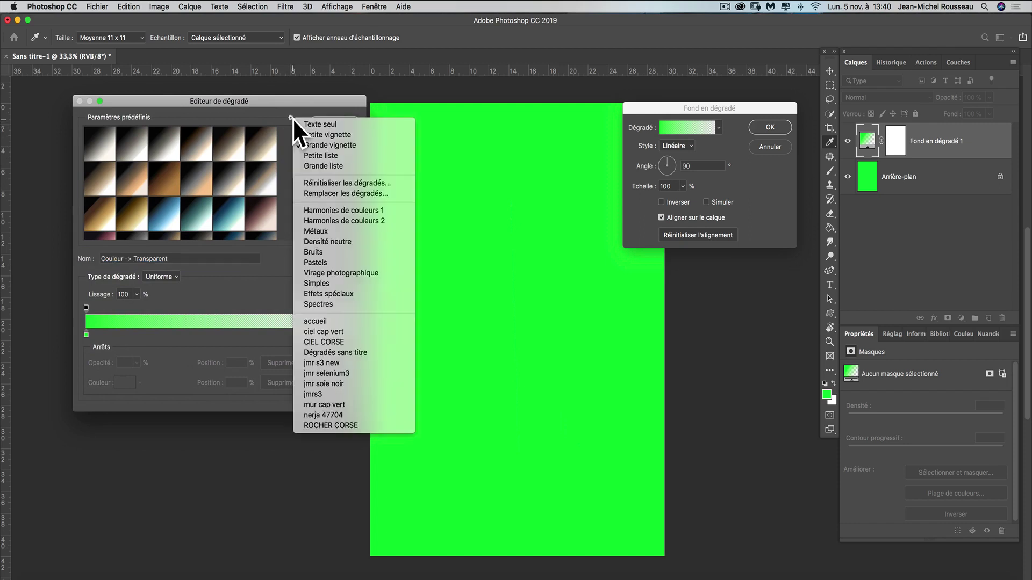
pyautogui.click(383, 127)
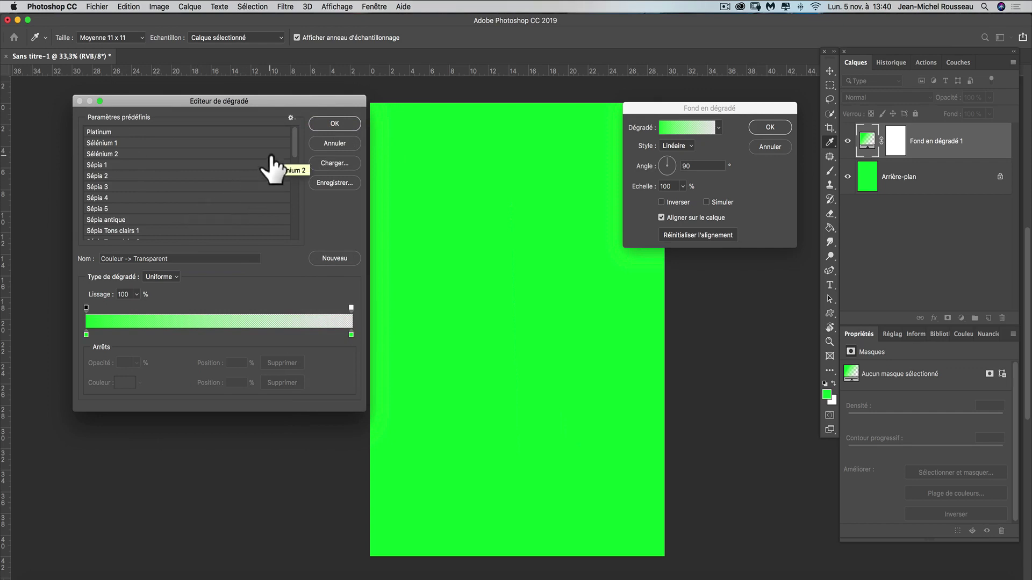
pyautogui.click(292, 118)
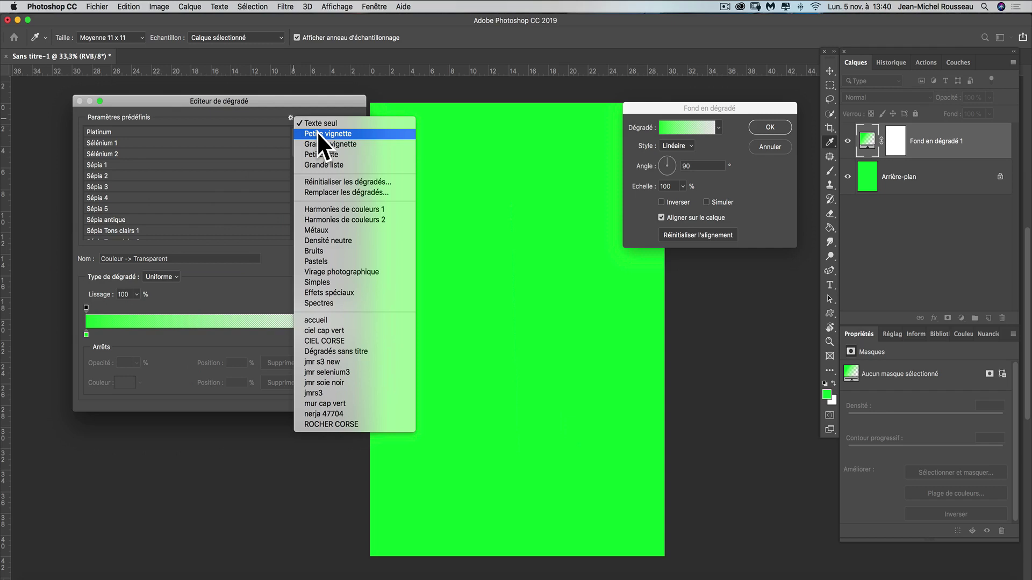
pyautogui.click(354, 144)
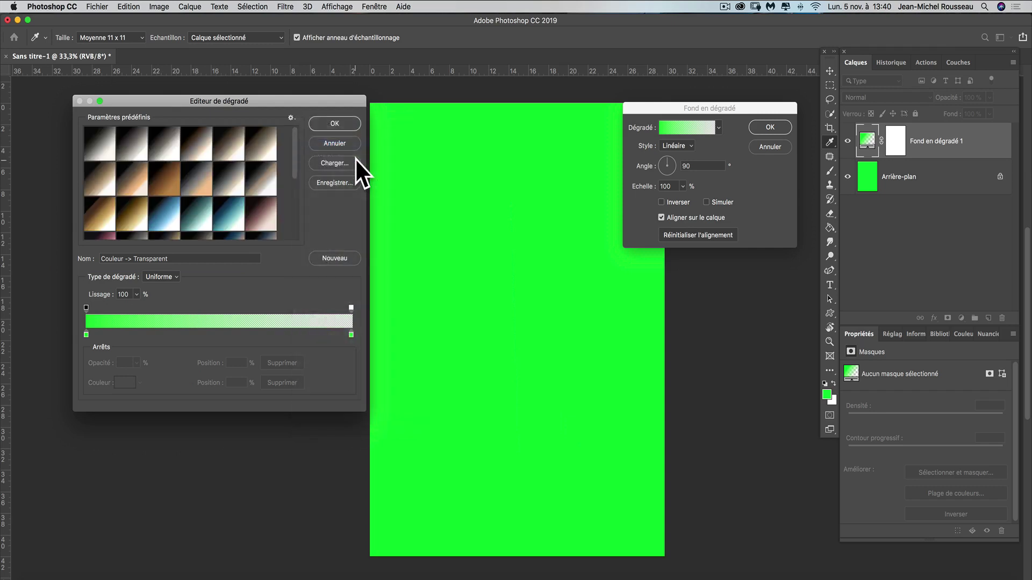
# Step: Reset the gradient presets, replacing the active ones with the default set
pyautogui.click(291, 118)
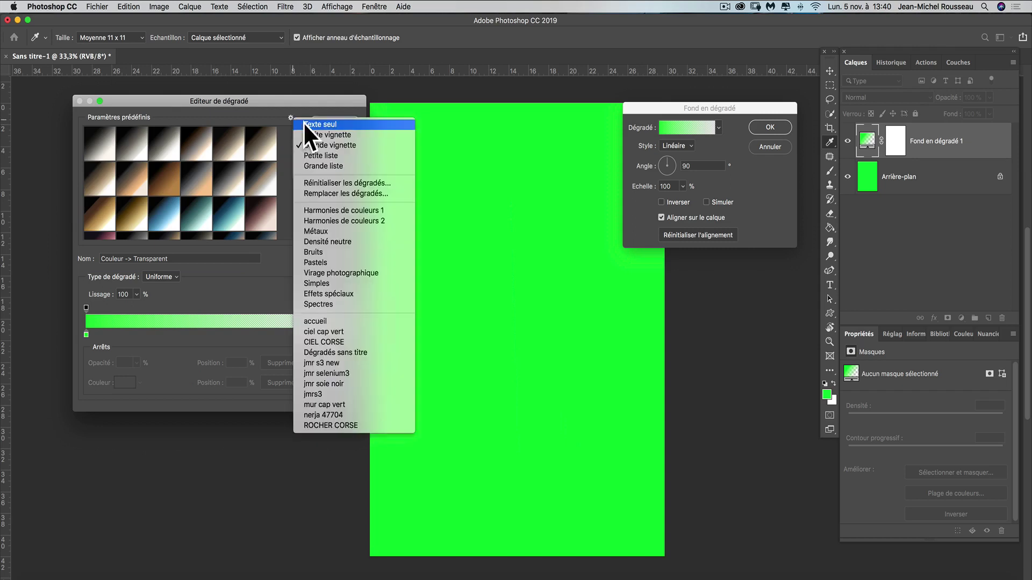
pyautogui.click(401, 183)
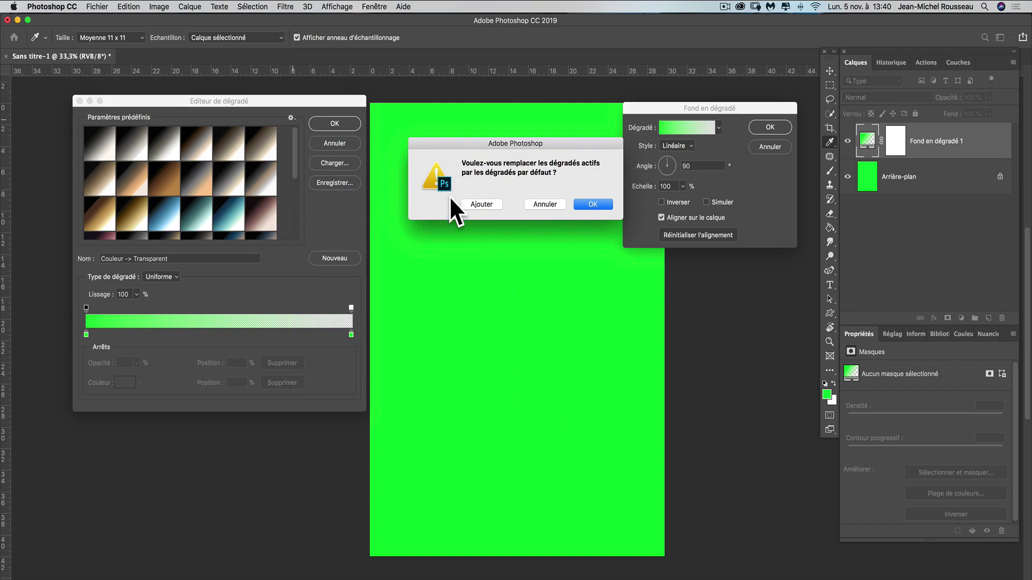
pyautogui.click(593, 204)
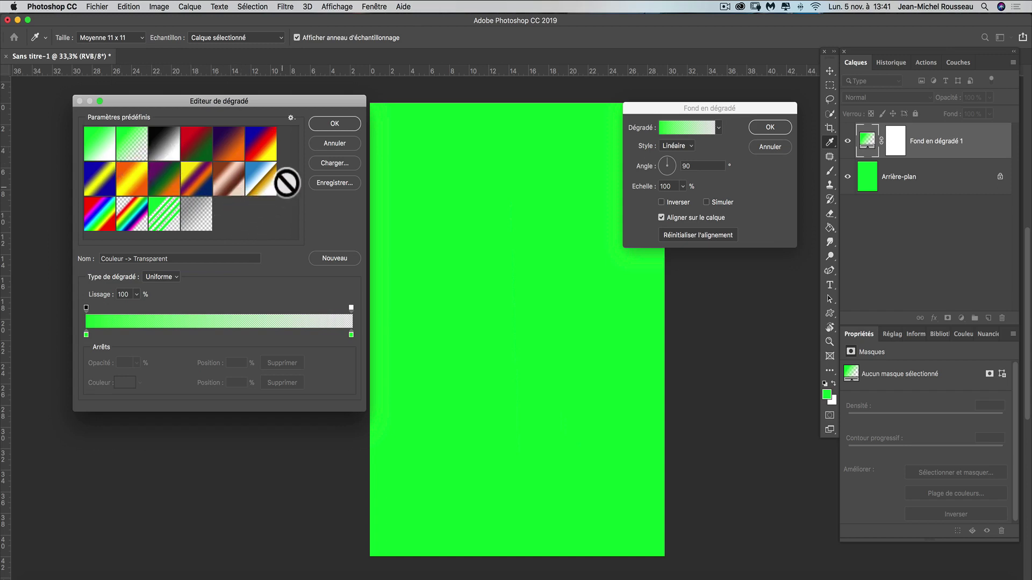
# Step: Load the Harmonies de couleurs 1 gradient library, replacing the active presets
pyautogui.click(291, 117)
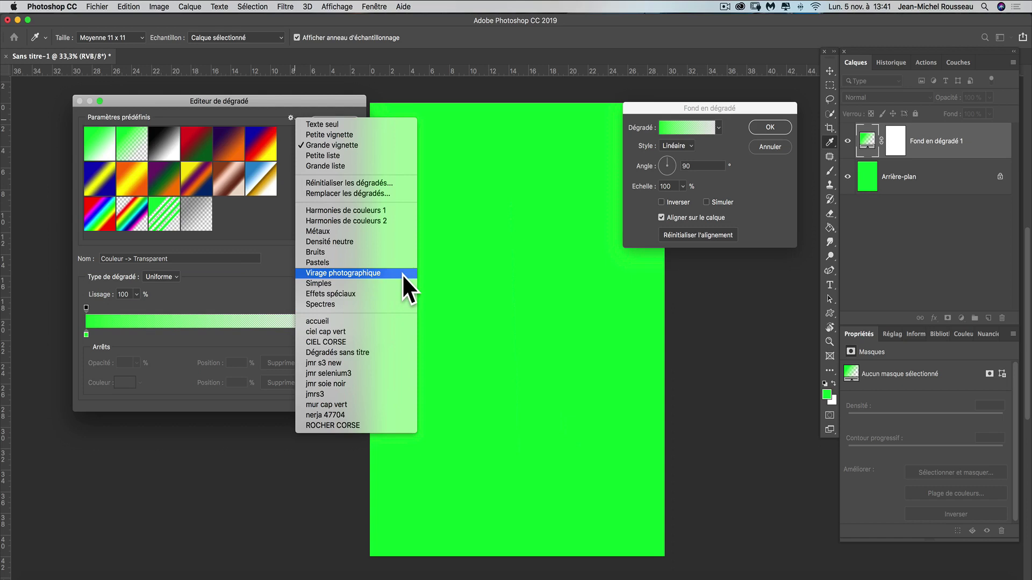
pyautogui.click(398, 210)
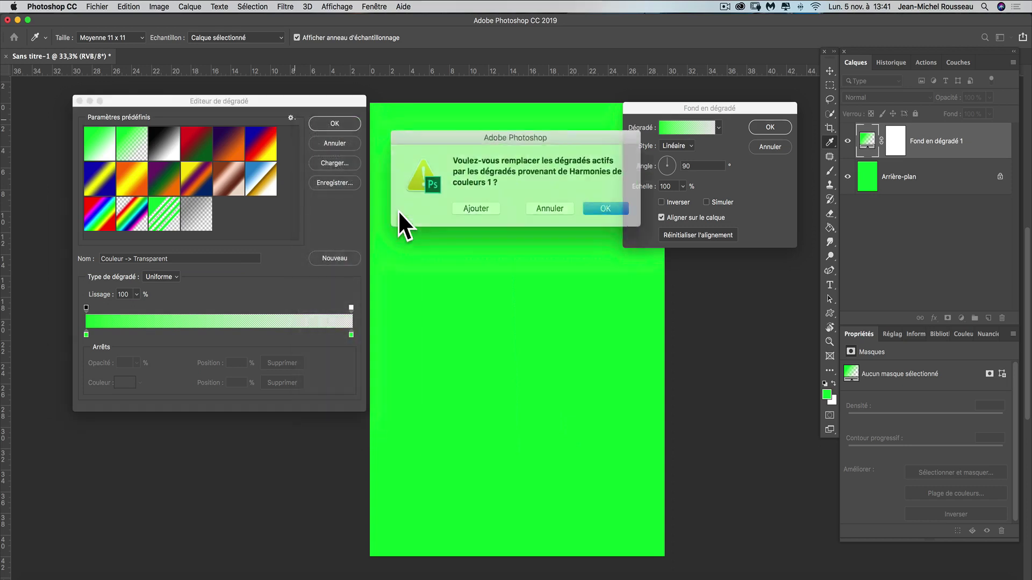
pyautogui.click(583, 204)
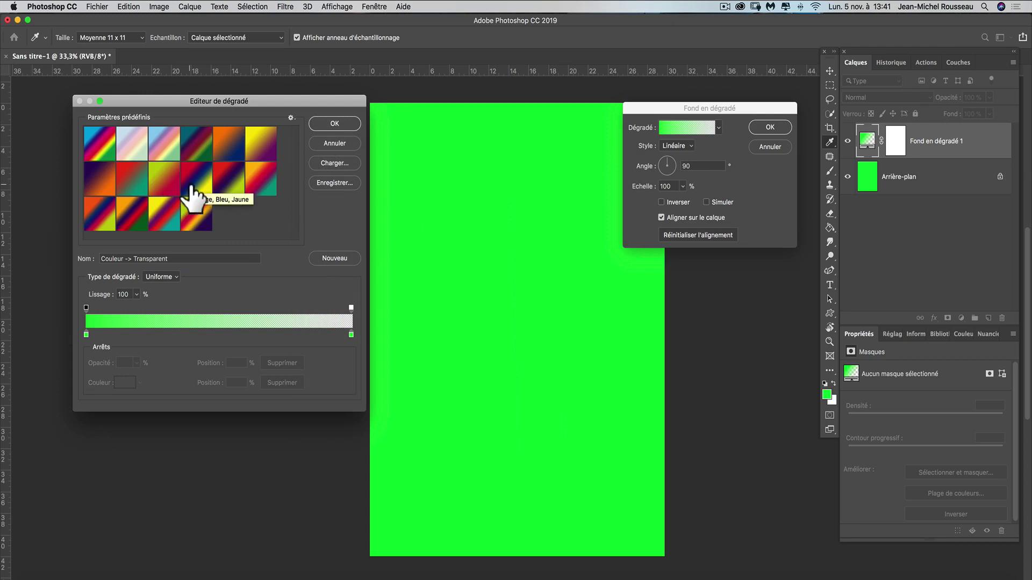
pyautogui.click(291, 117)
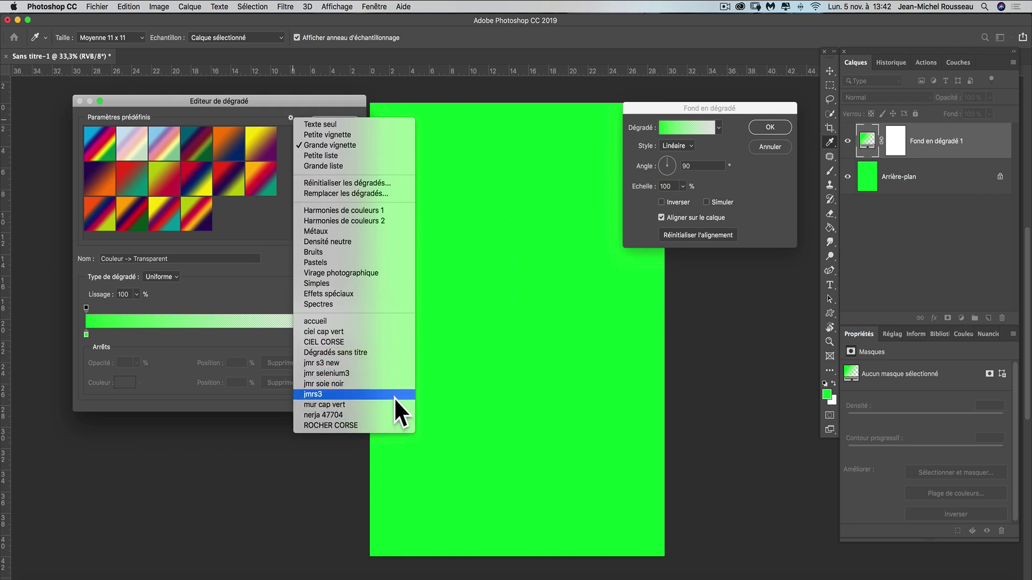
pyautogui.click(290, 118)
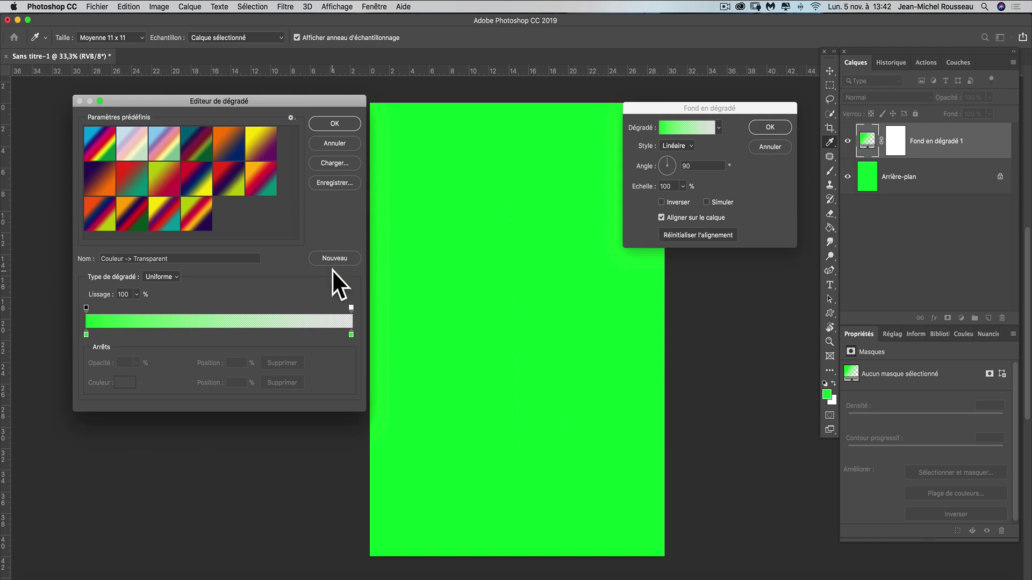
pyautogui.tripleClick(191, 260)
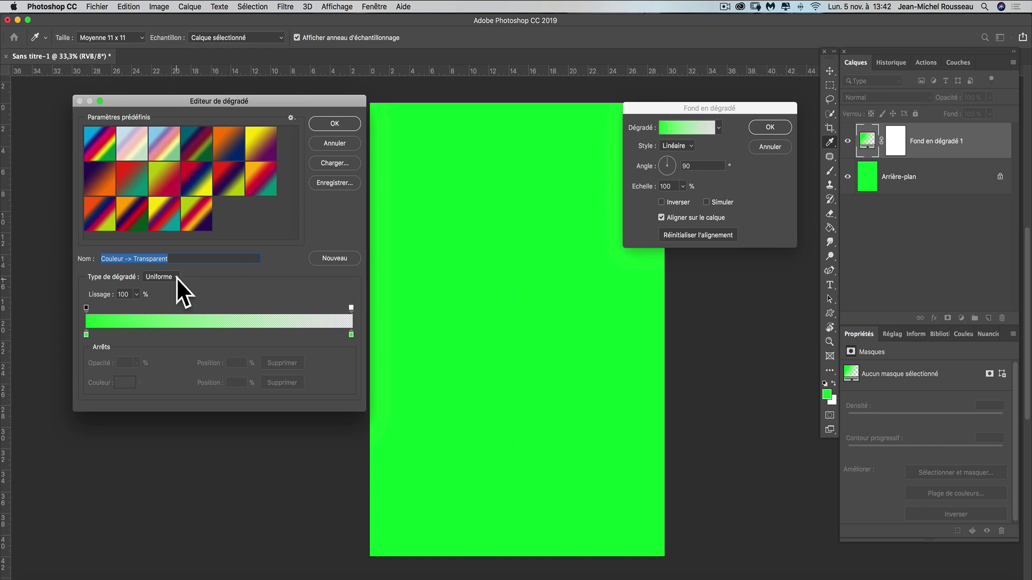
# Step: Change the gradient type to Bruit (noise) and return it to Uniforme
pyautogui.click(176, 278)
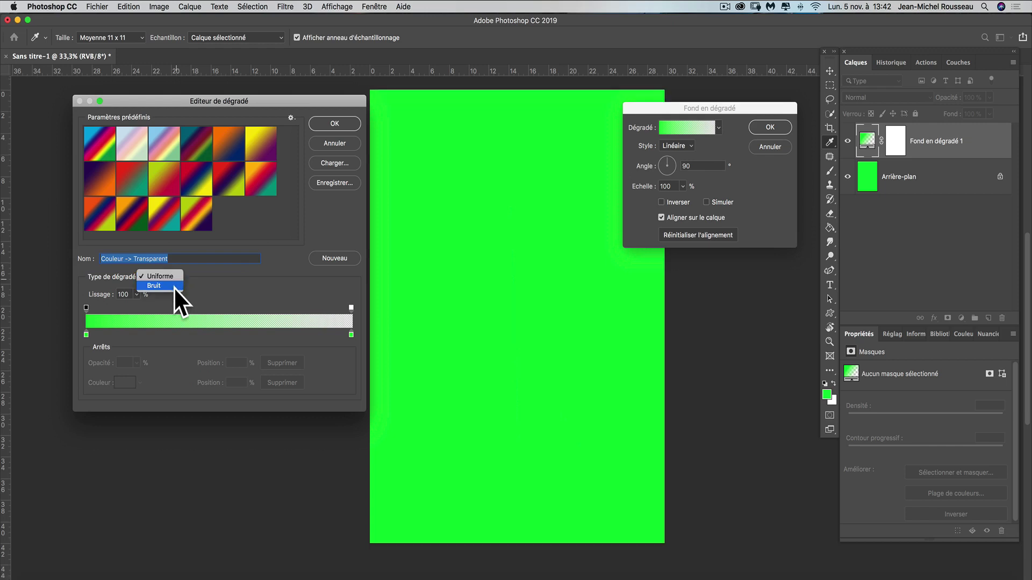
pyautogui.click(156, 286)
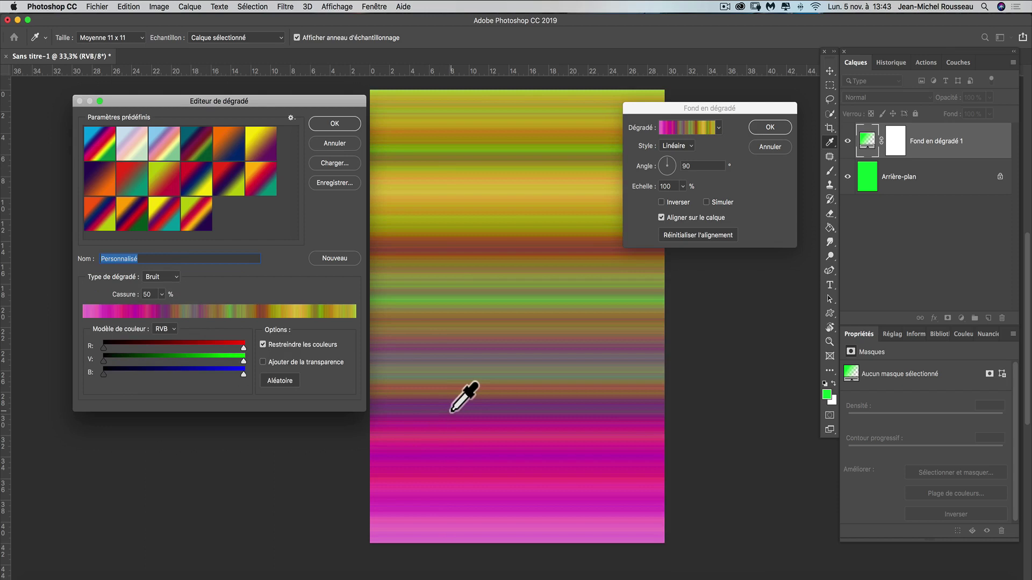
pyautogui.click(174, 277)
pyautogui.click(173, 266)
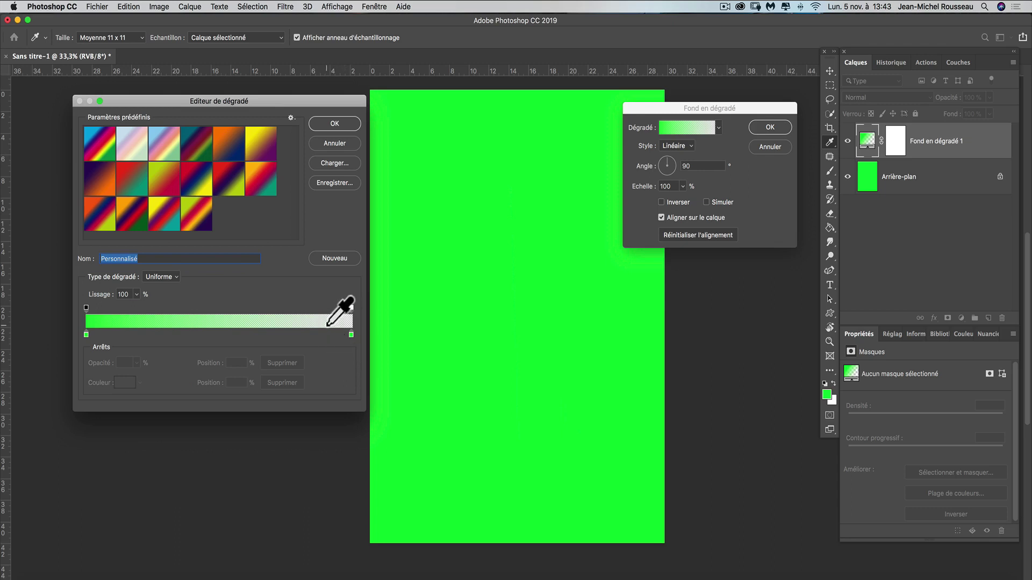
# Step: Choose the Rouge, Bleu, Jaune preset for the fill layer's gradient and accept it
pyautogui.click(194, 183)
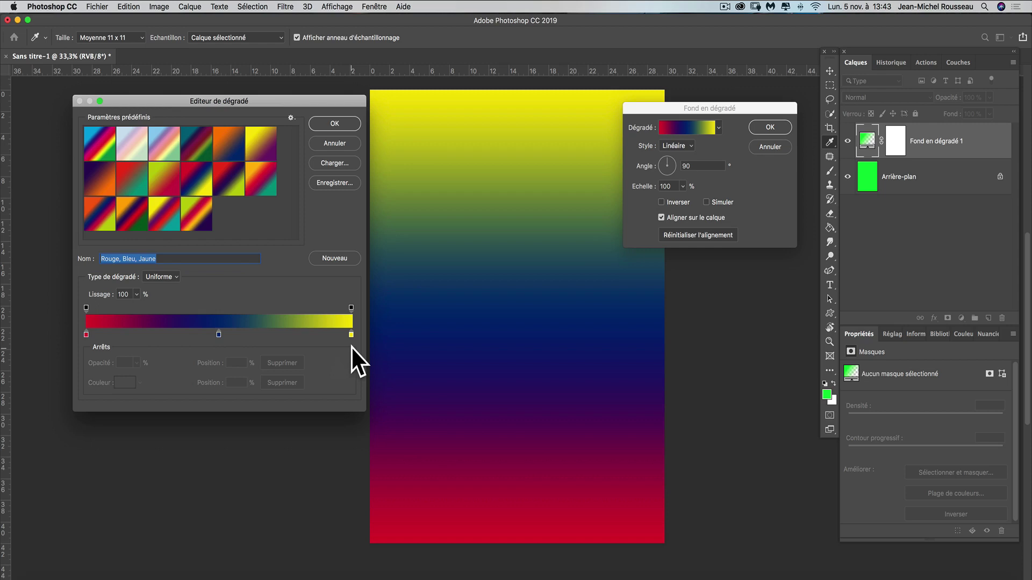
pyautogui.hscroll(5, 454, 329)
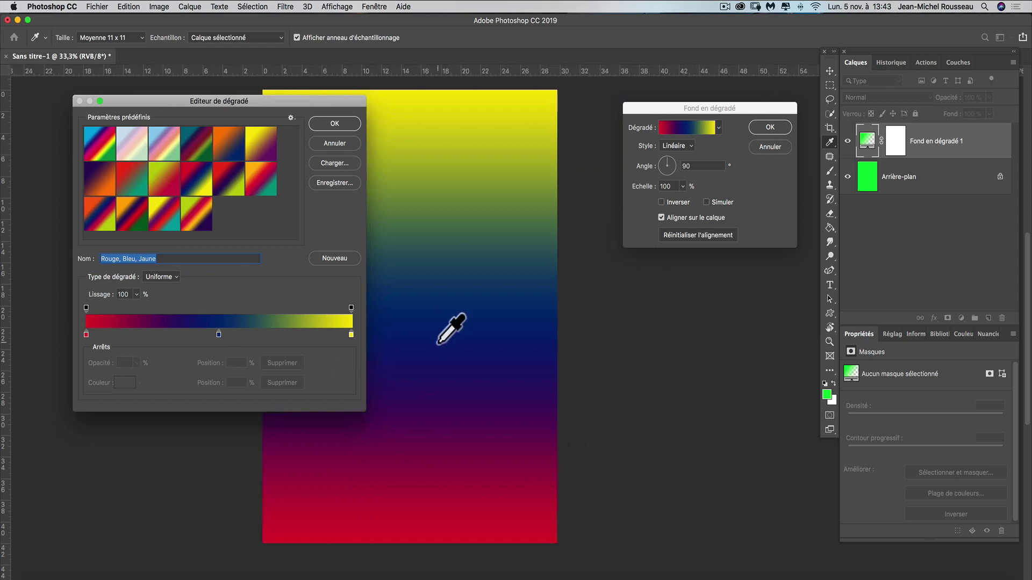
pyautogui.click(347, 124)
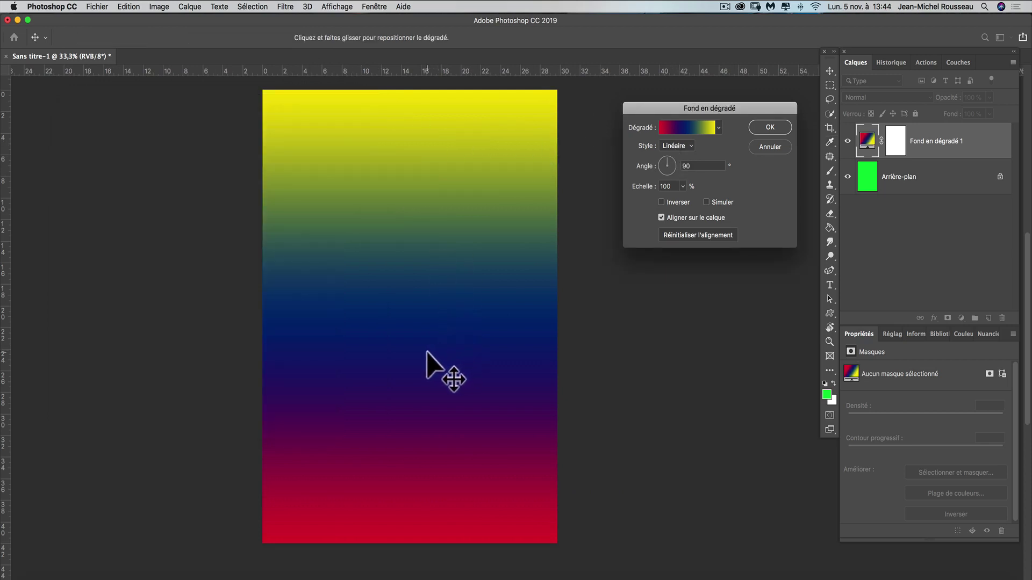
# Step: Reposition the gradient slightly downward on the canvas, keeping the Linéaire style
pyautogui.moveTo(426, 352)
pyautogui.mouseDown()
pyautogui.moveTo(433, 230)
pyautogui.moveTo(431, 445)
pyautogui.moveTo(428, 306)
pyautogui.moveTo(434, 429)
pyautogui.moveTo(431, 340)
pyautogui.moveTo(428, 367)
pyautogui.mouseUp()
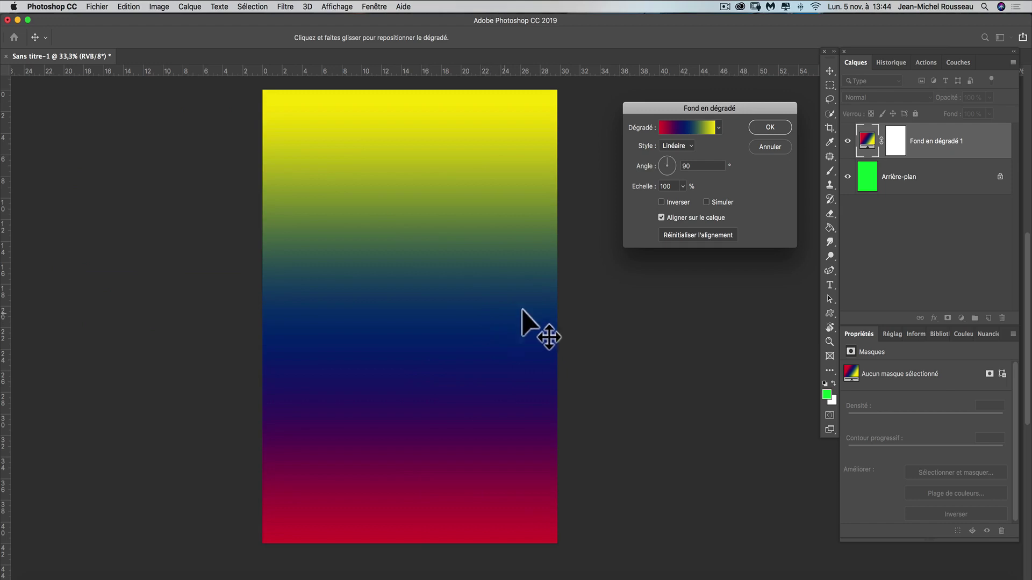
pyautogui.click(692, 144)
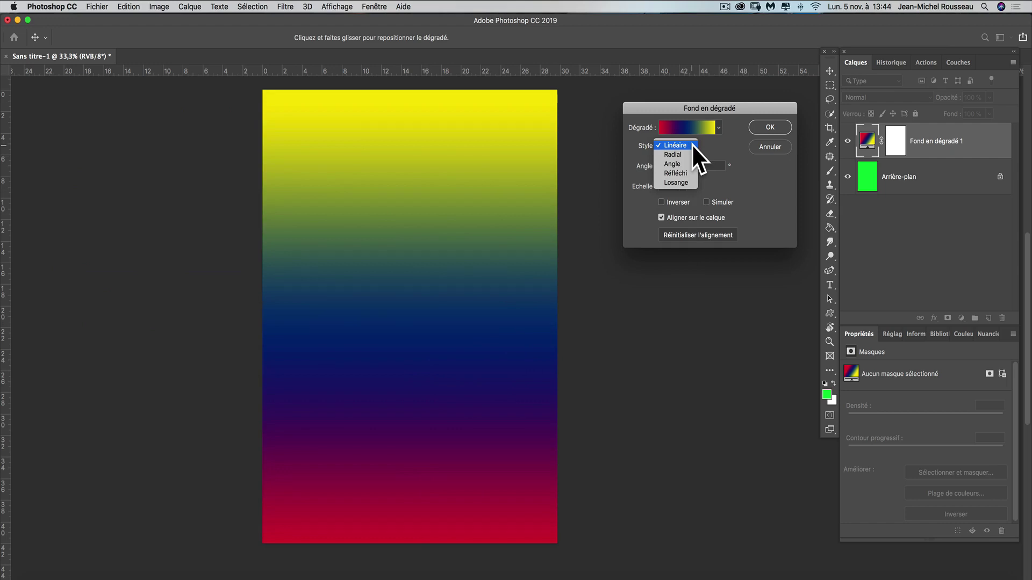
pyautogui.click(692, 144)
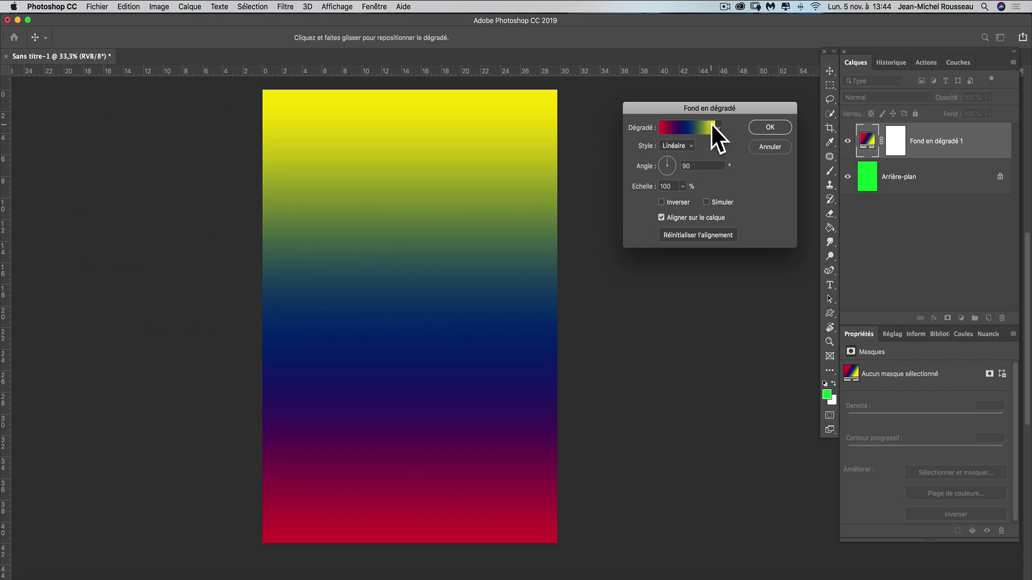
# Step: Reopen the gradient editor and apply the Jaune, Magenta, Bleu-vert preset to the fill layer
pyautogui.click(704, 127)
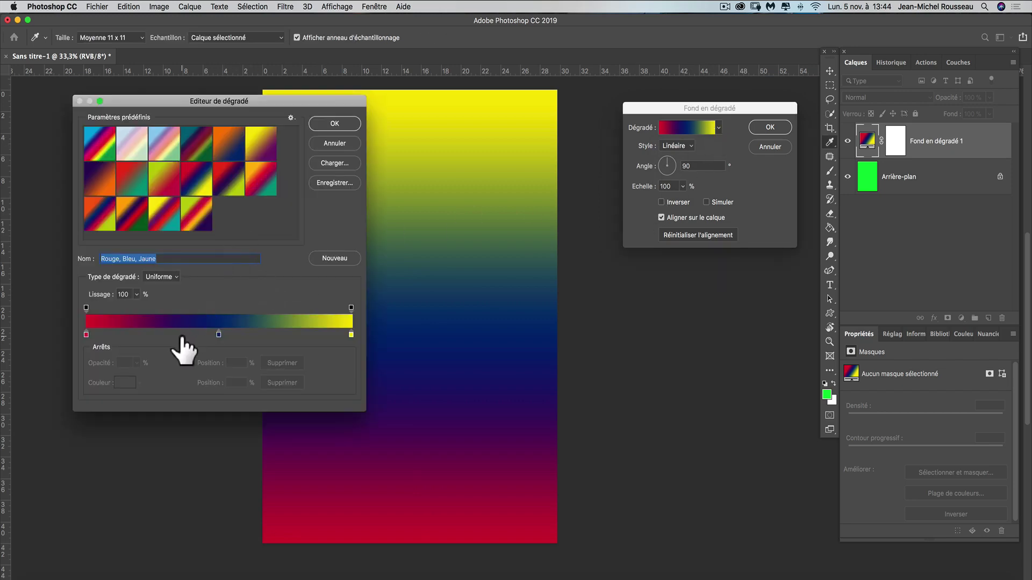
pyautogui.click(260, 178)
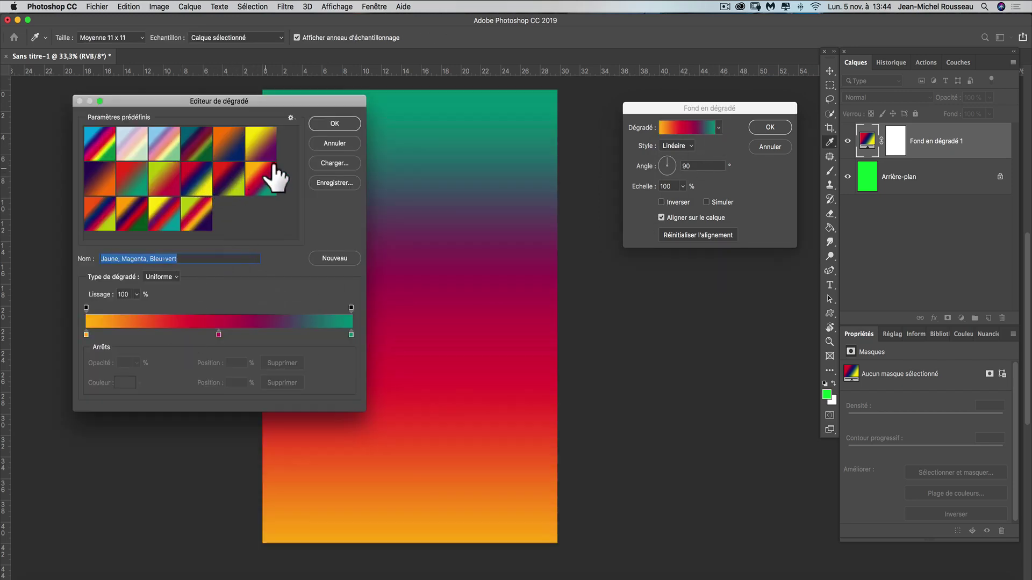
pyautogui.click(328, 123)
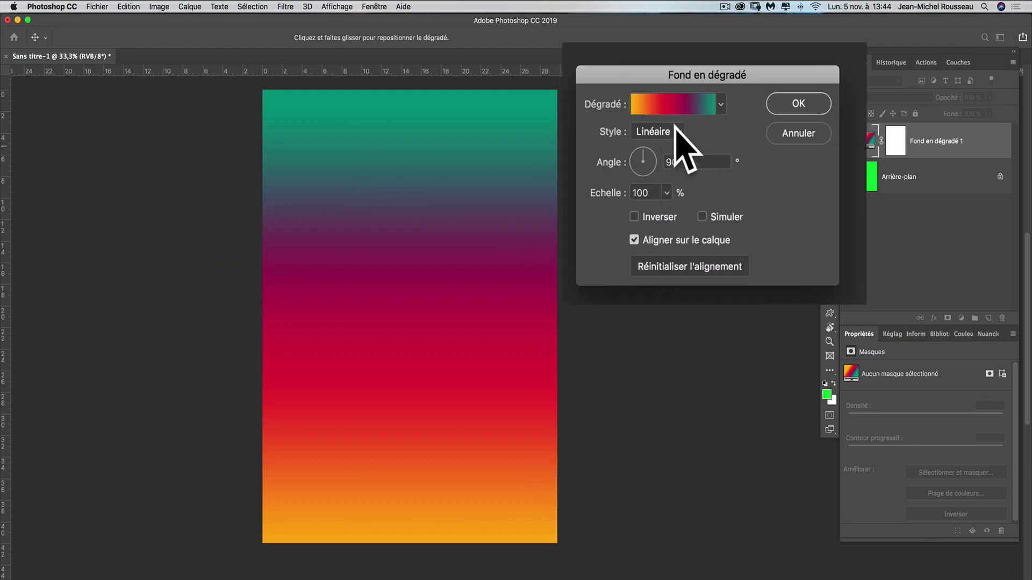
# Step: Try the Radial and Angle styles on the gradient fill and set the style to Réfléchi
pyautogui.click(678, 134)
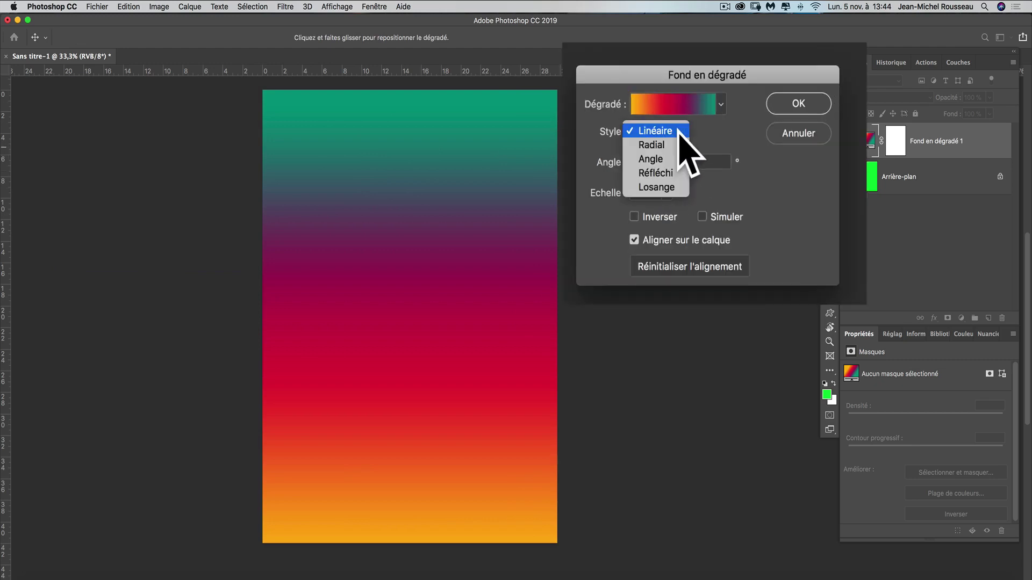
pyautogui.click(678, 145)
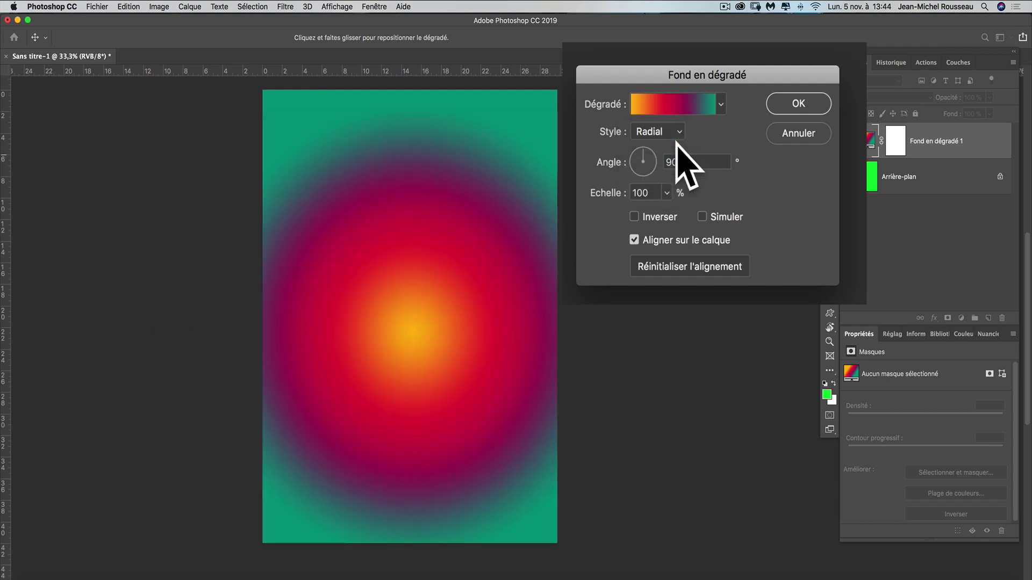
pyautogui.click(677, 139)
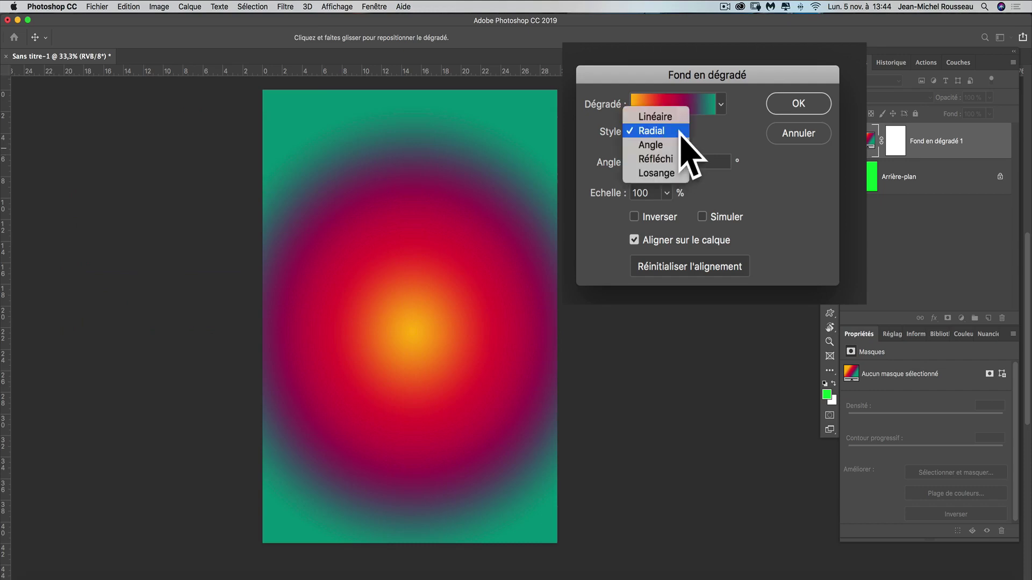
pyautogui.click(676, 146)
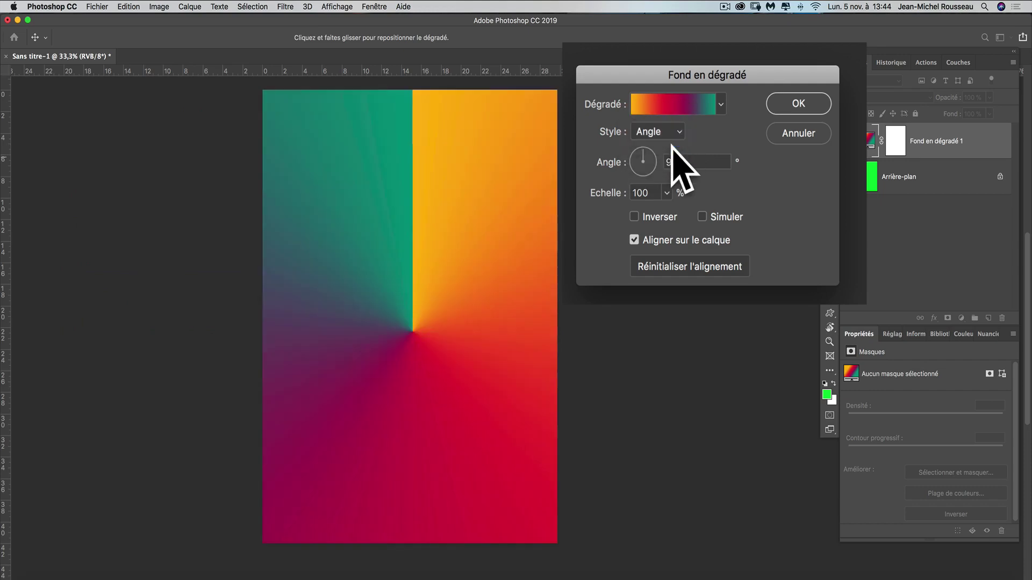
pyautogui.click(678, 135)
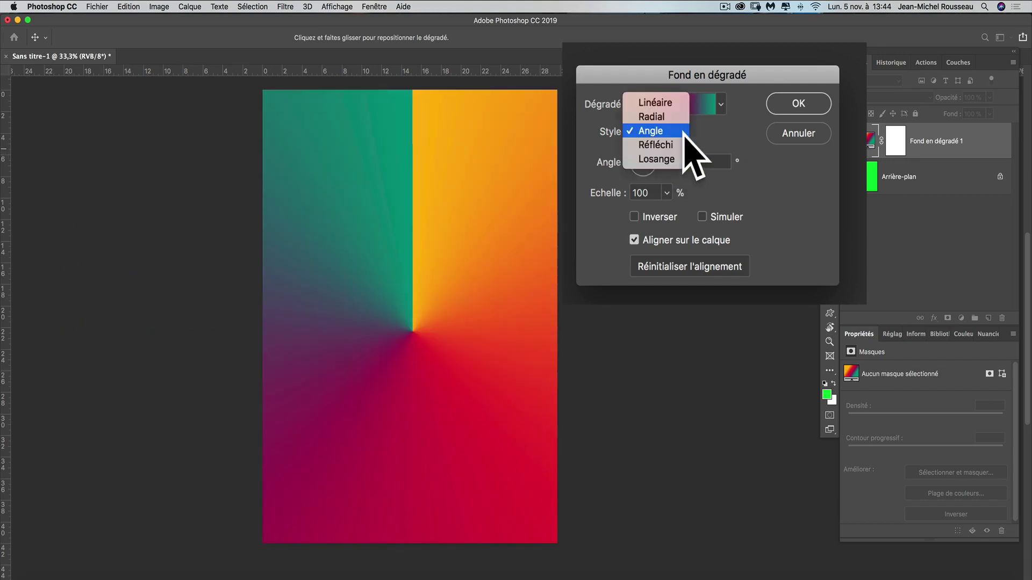
pyautogui.click(679, 144)
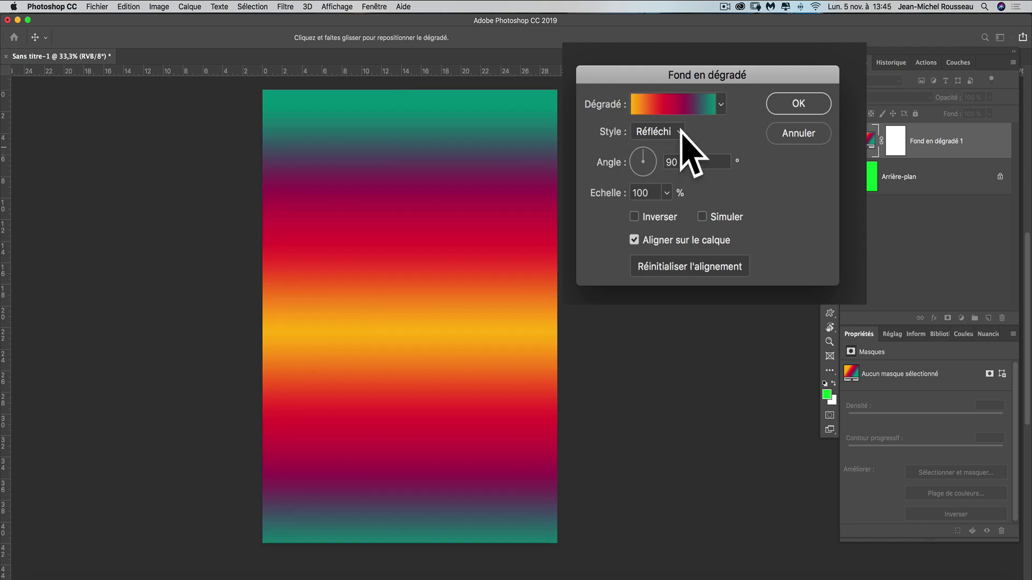
# Step: Try the Losange style on the gradient fill and set the style to Linéaire
pyautogui.click(680, 135)
pyautogui.click(676, 146)
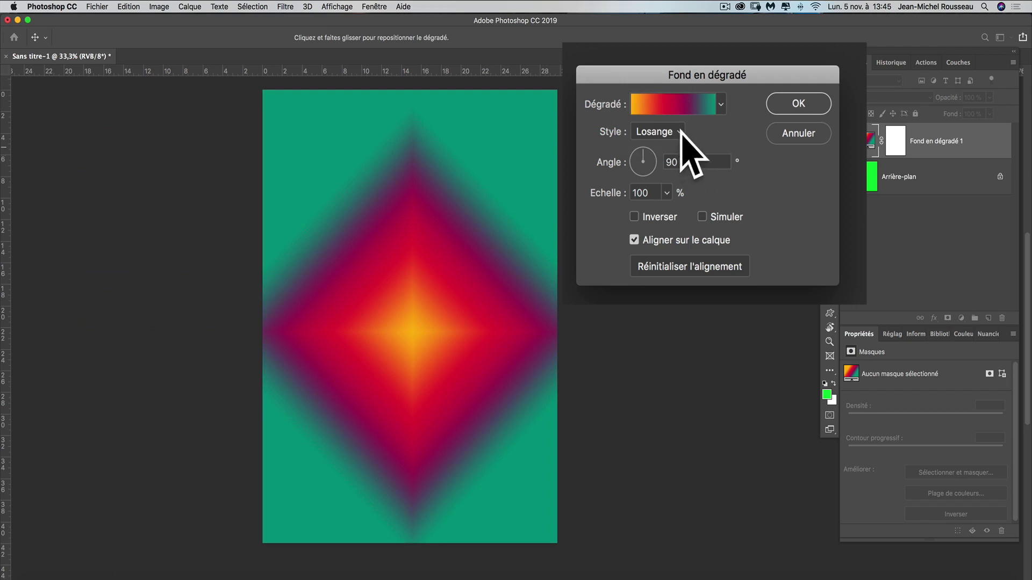
pyautogui.click(681, 134)
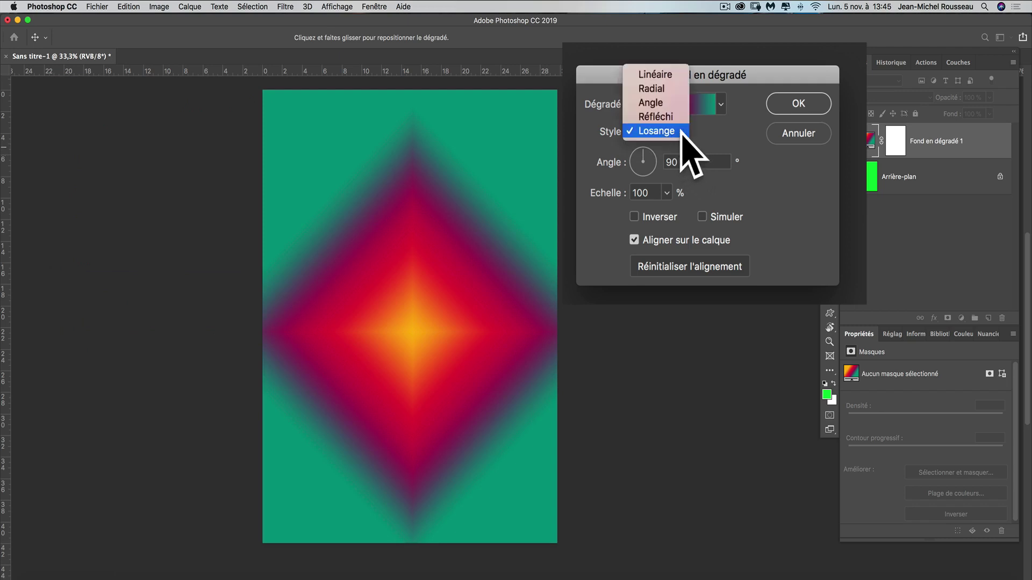
pyautogui.click(679, 76)
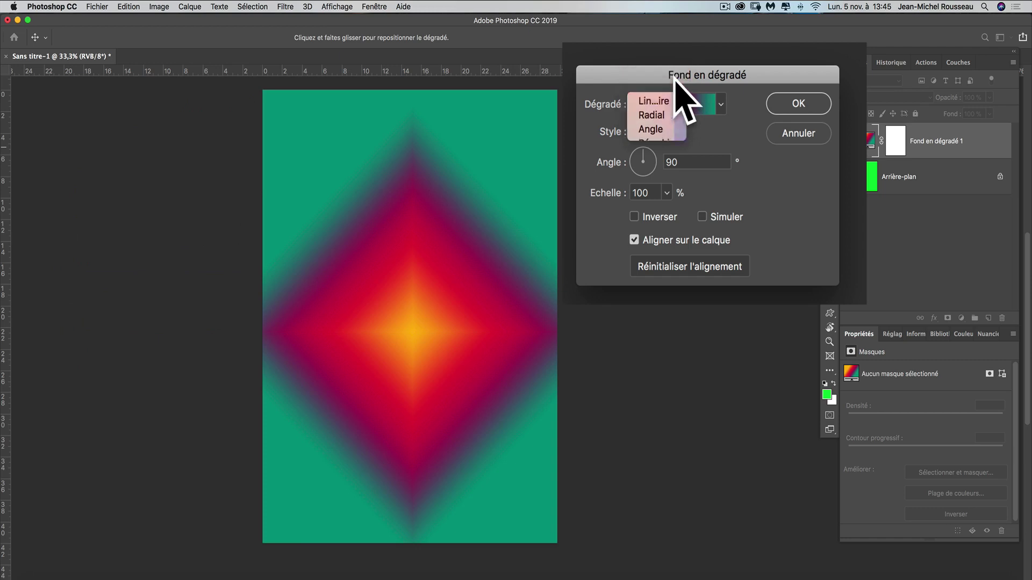
# Step: Try gradient scales of 1% and 67%, and set the fill's scale to 34%
pyautogui.click(666, 193)
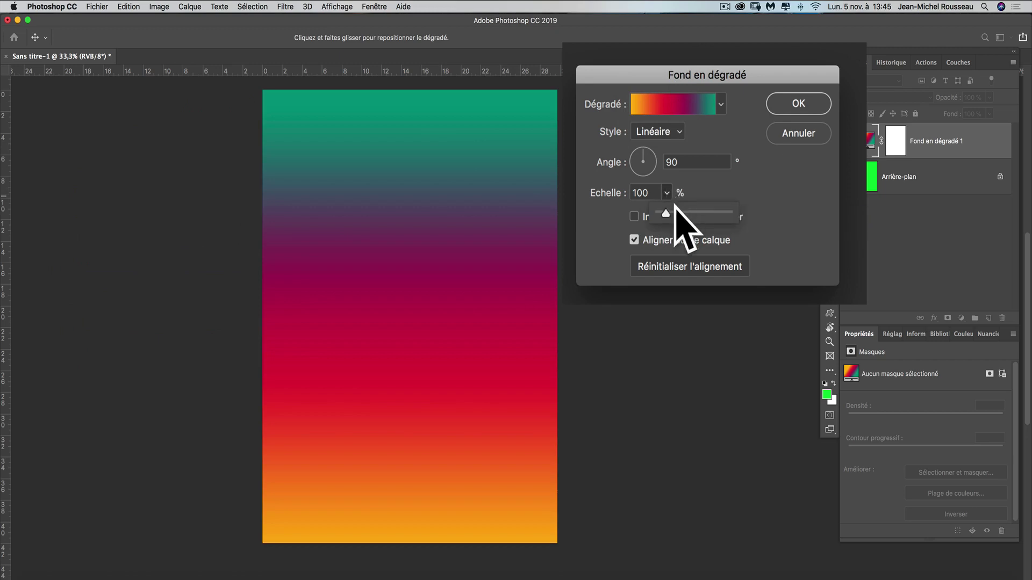
pyautogui.moveTo(677, 211); pyautogui.dragTo(654, 213)
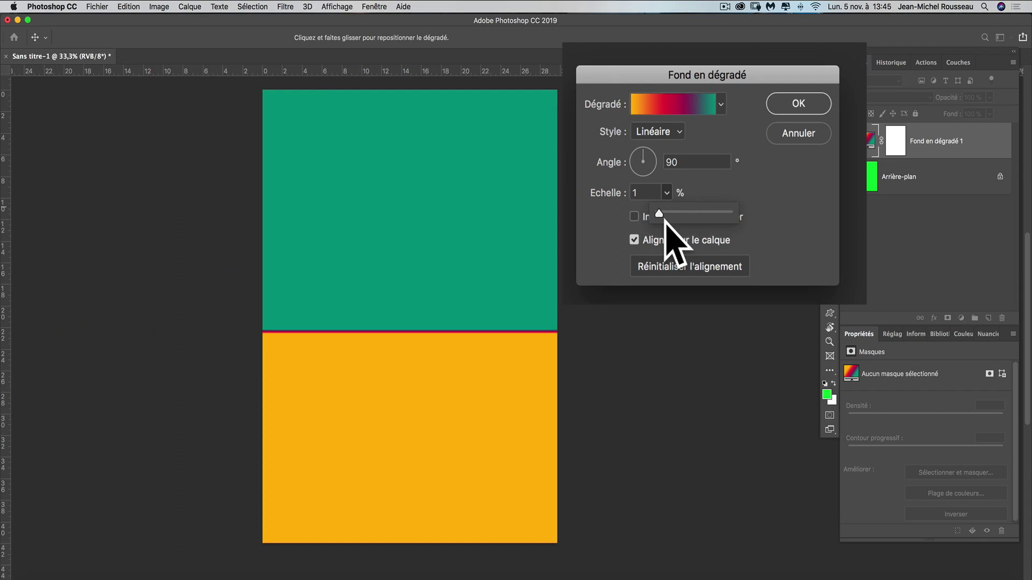
pyautogui.moveTo(665, 219); pyautogui.dragTo(664, 212)
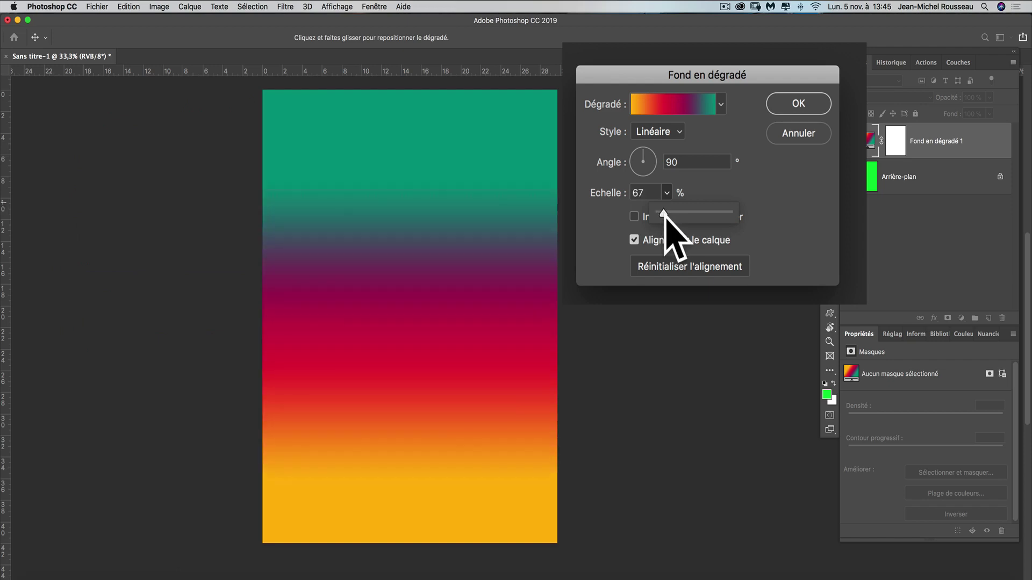
pyautogui.moveTo(664, 213)
pyautogui.mouseDown()
pyautogui.moveTo(688, 212)
pyautogui.moveTo(661, 213)
pyautogui.mouseUp()
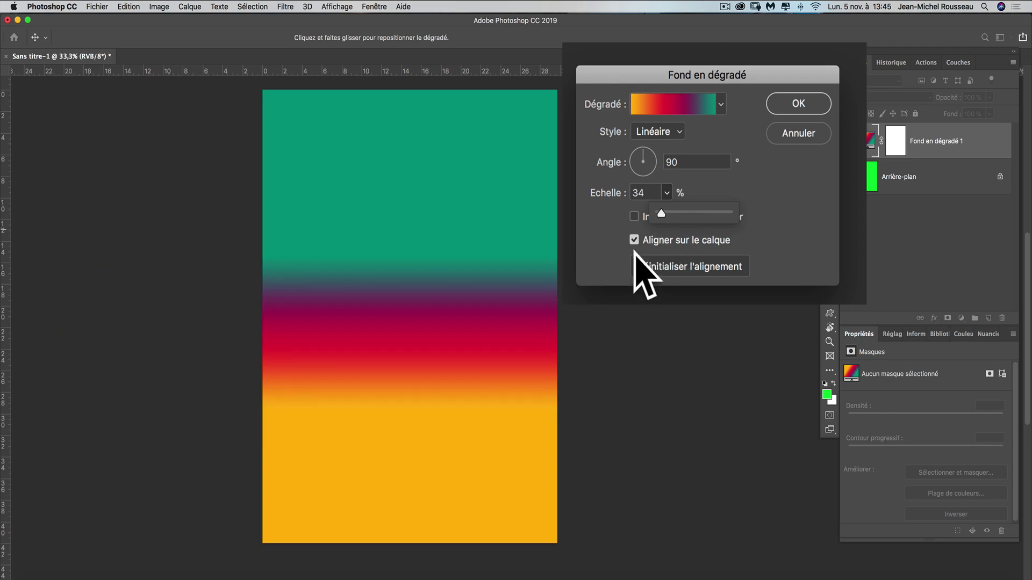
# Step: Try reversing the gradient with Inverser, turn it off again and enable Simuler
pyautogui.click(601, 221)
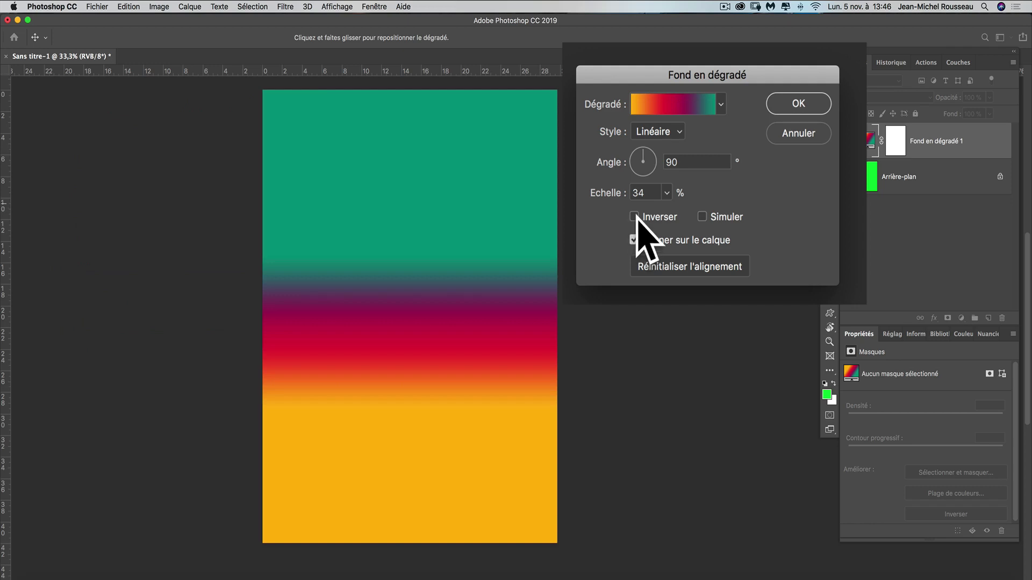
pyautogui.click(634, 217)
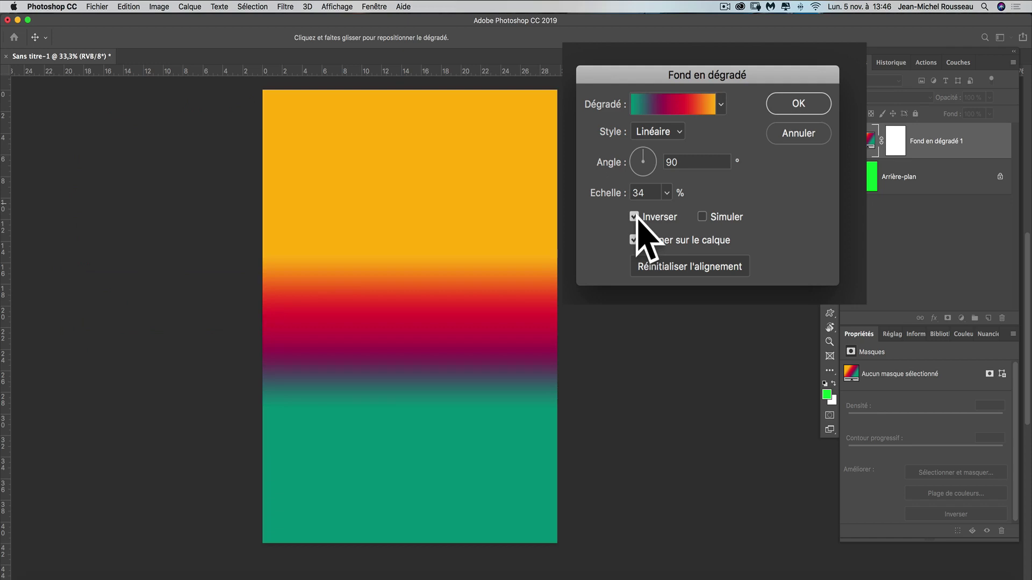
pyautogui.click(635, 217)
pyautogui.click(702, 217)
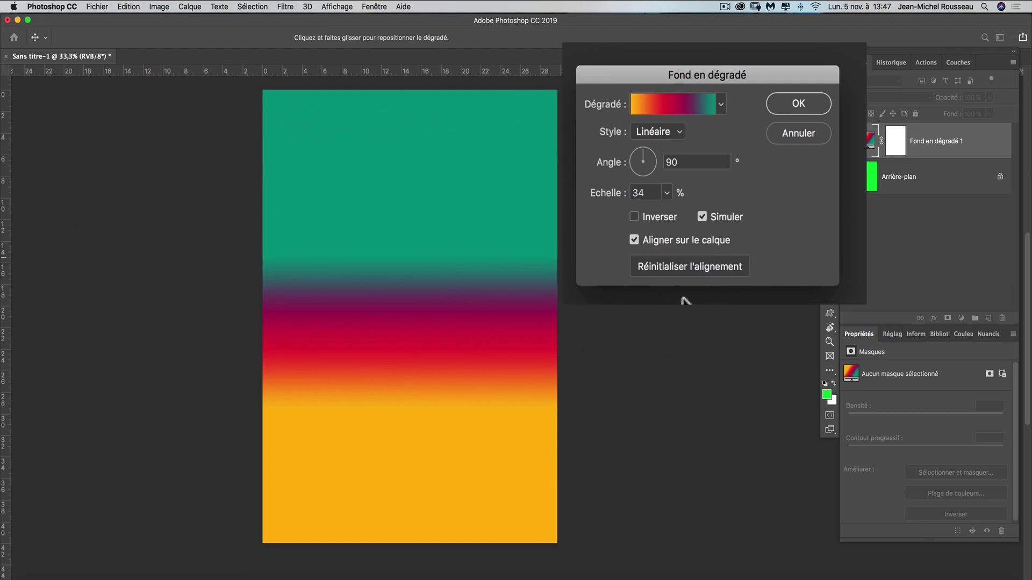
# Step: Try shifting the gradient far down the canvas, reset its alignment to the default position and accept the gradient fill
pyautogui.click(688, 264)
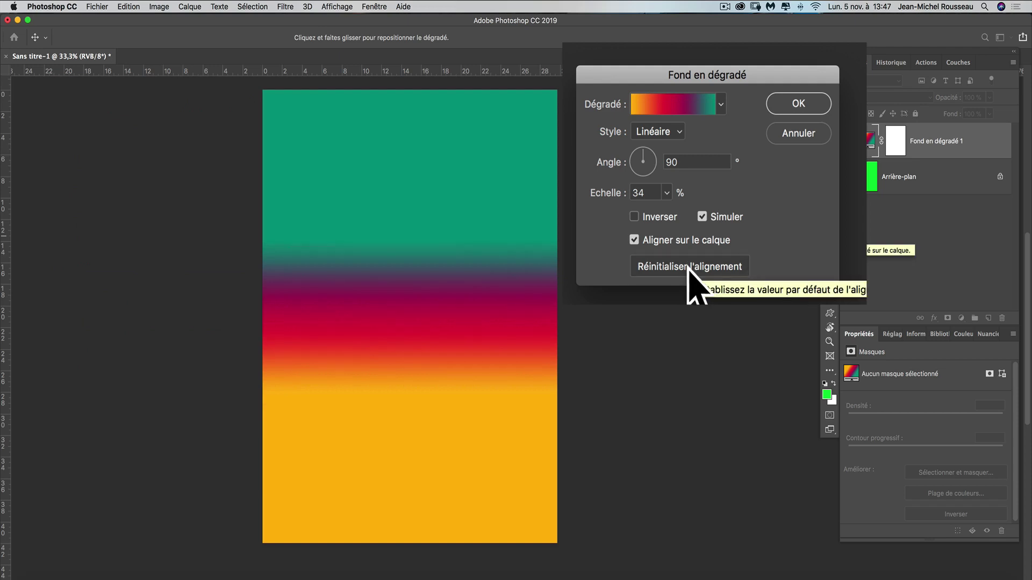
pyautogui.moveTo(479, 219); pyautogui.dragTo(475, 428)
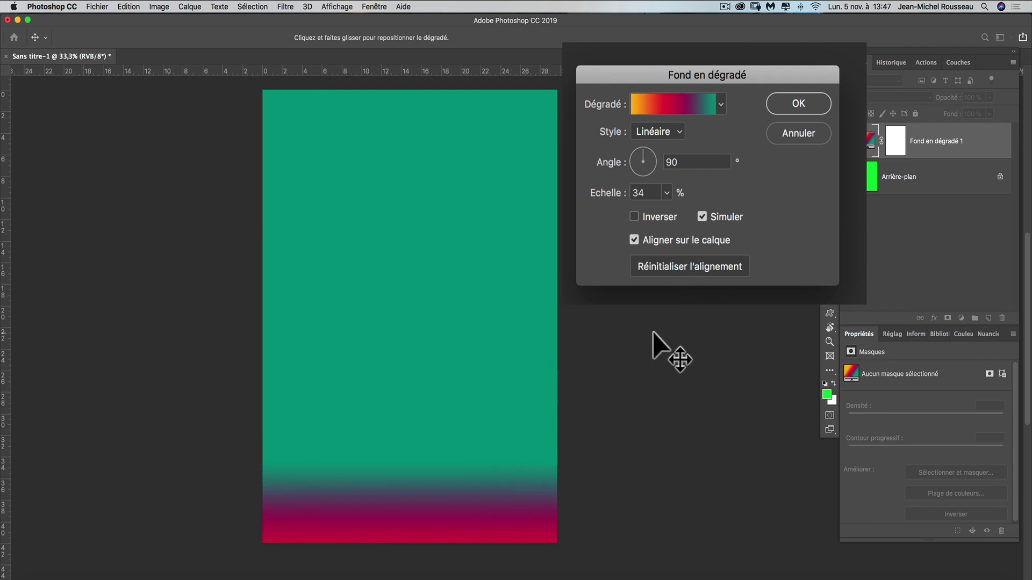
pyautogui.click(716, 267)
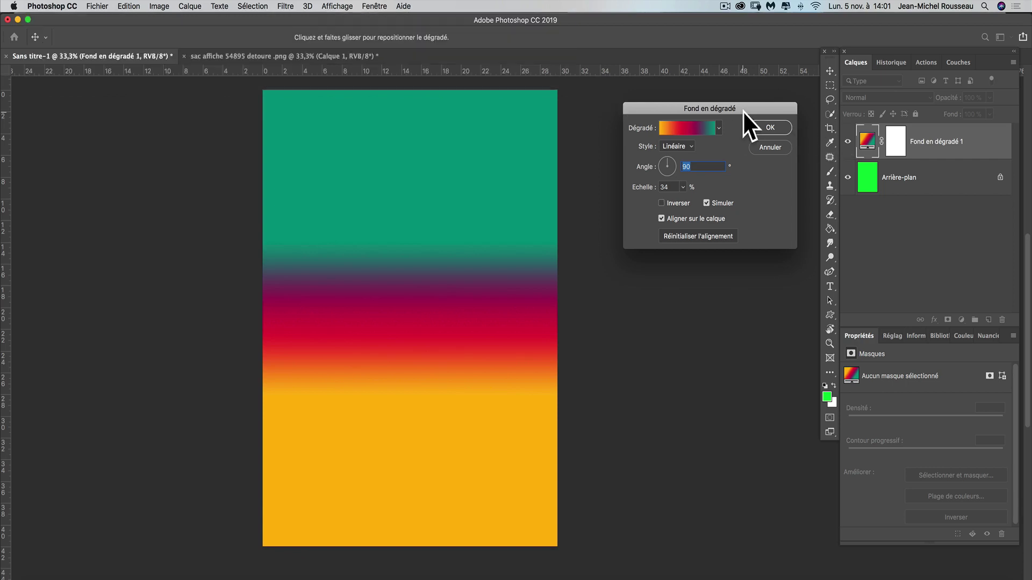
pyautogui.click(768, 129)
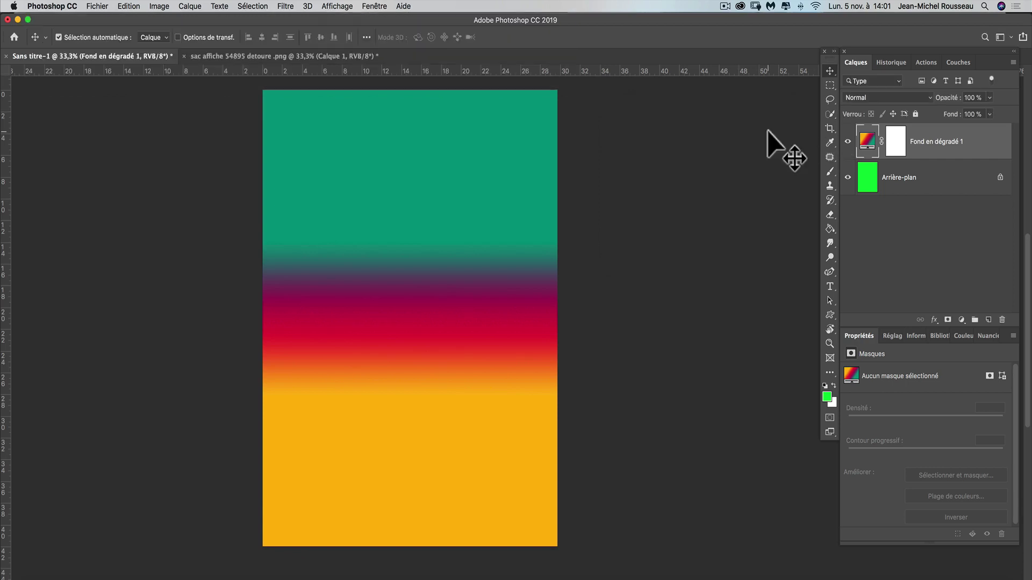
# Step: Switch to the sac affiche 54895 detoure .png document and move the bag to about X 5,25 cm, Y 5,6 cm
pyautogui.click(235, 56)
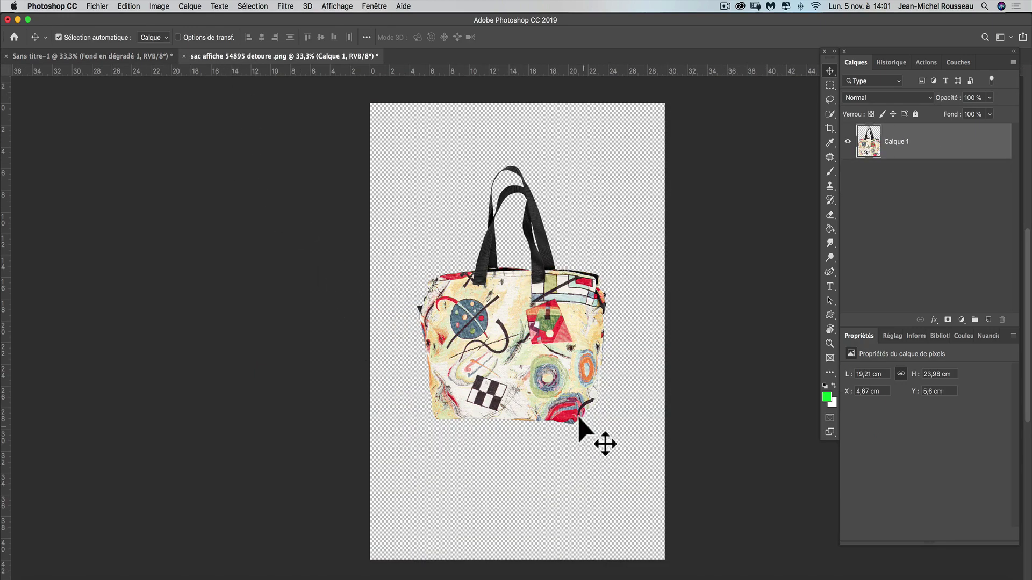
pyautogui.moveTo(551, 368)
pyautogui.mouseDown()
pyautogui.moveTo(554, 383)
pyautogui.moveTo(536, 311)
pyautogui.moveTo(559, 359)
pyautogui.moveTo(563, 404)
pyautogui.moveTo(551, 372)
pyautogui.moveTo(544, 406)
pyautogui.moveTo(532, 374)
pyautogui.mouseUp()
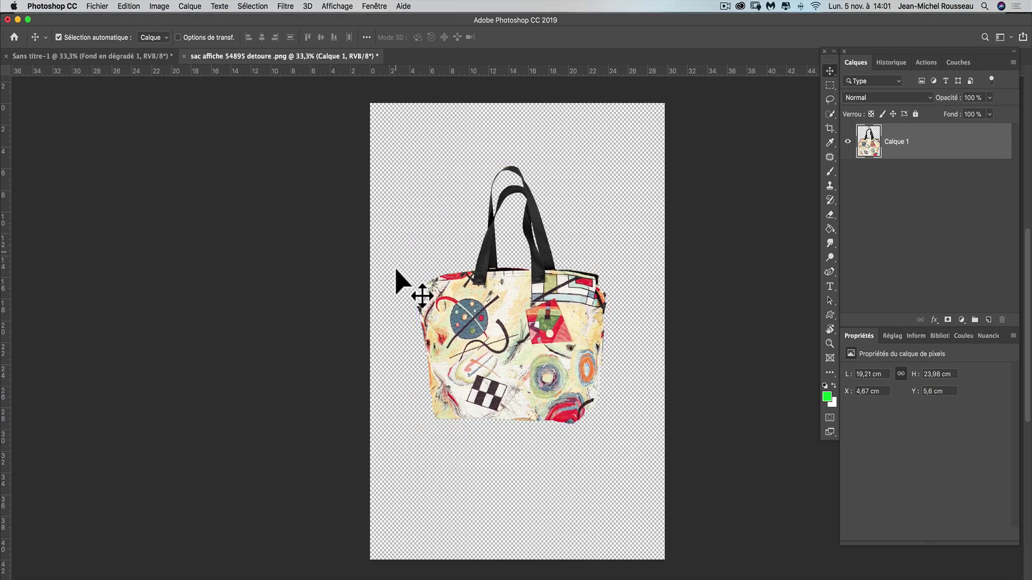
pyautogui.moveTo(521, 364)
pyautogui.mouseDown()
pyautogui.moveTo(527, 376)
pyautogui.moveTo(524, 363)
pyautogui.mouseUp()
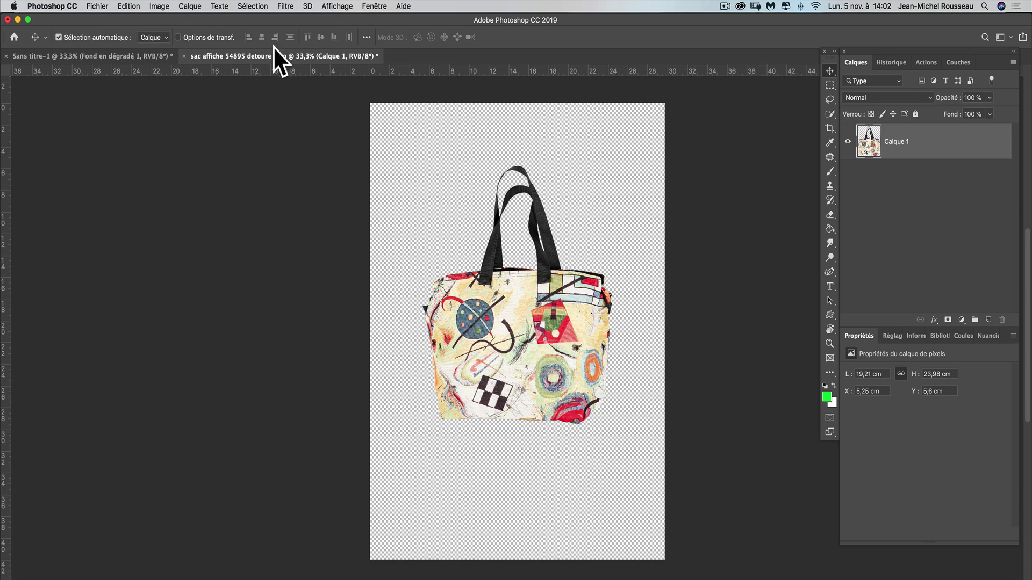
# Step: Duplicate the bag's layer into the Sans titre-1 document under the name "sac"
pyautogui.click(191, 6)
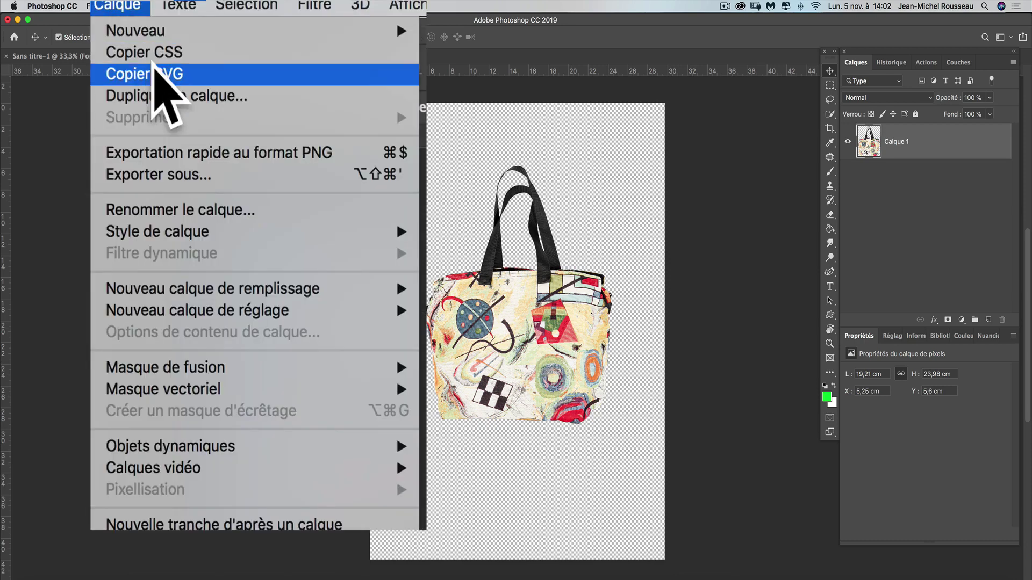
pyautogui.click(186, 96)
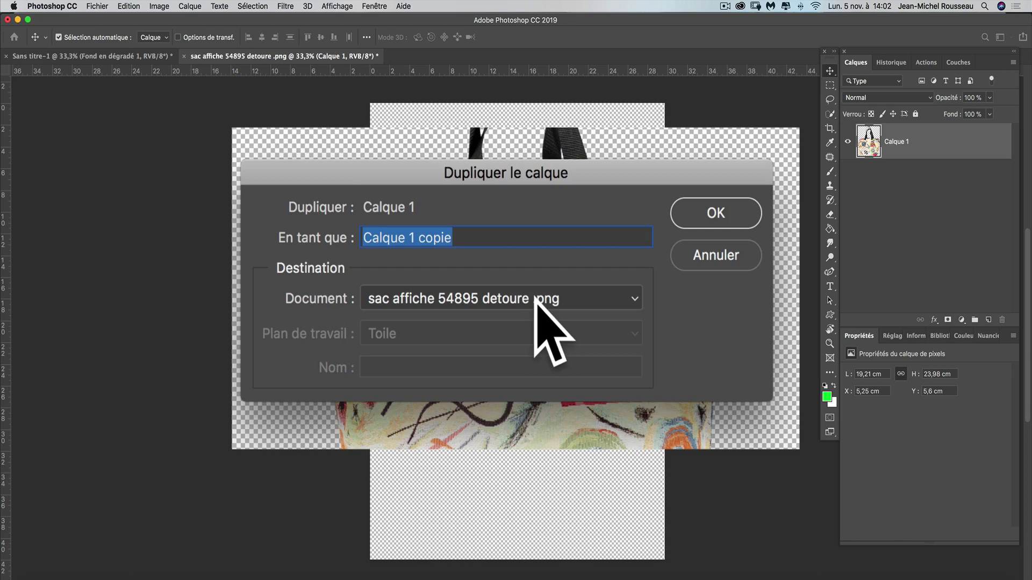
pyautogui.click(536, 298)
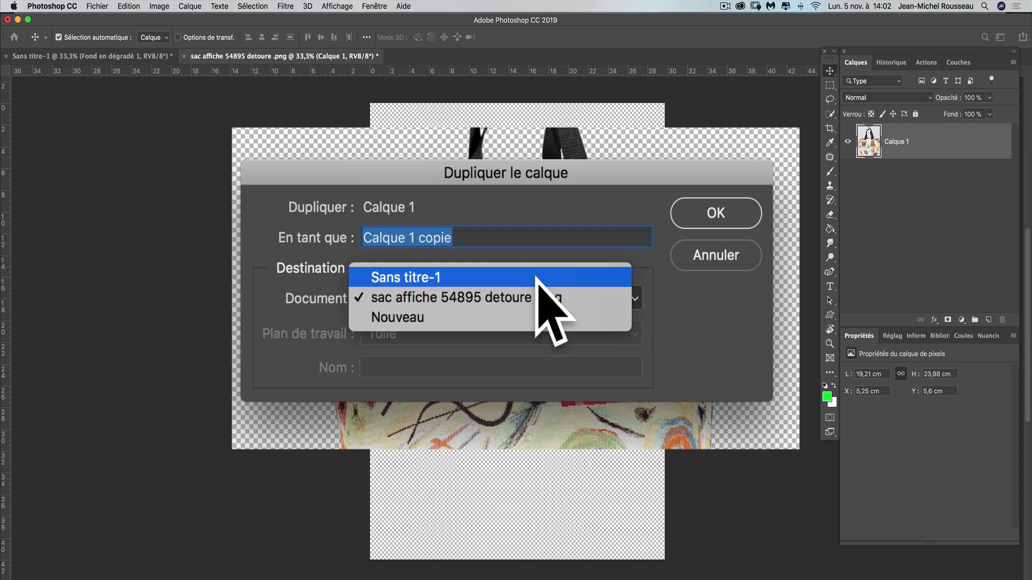
pyautogui.click(536, 278)
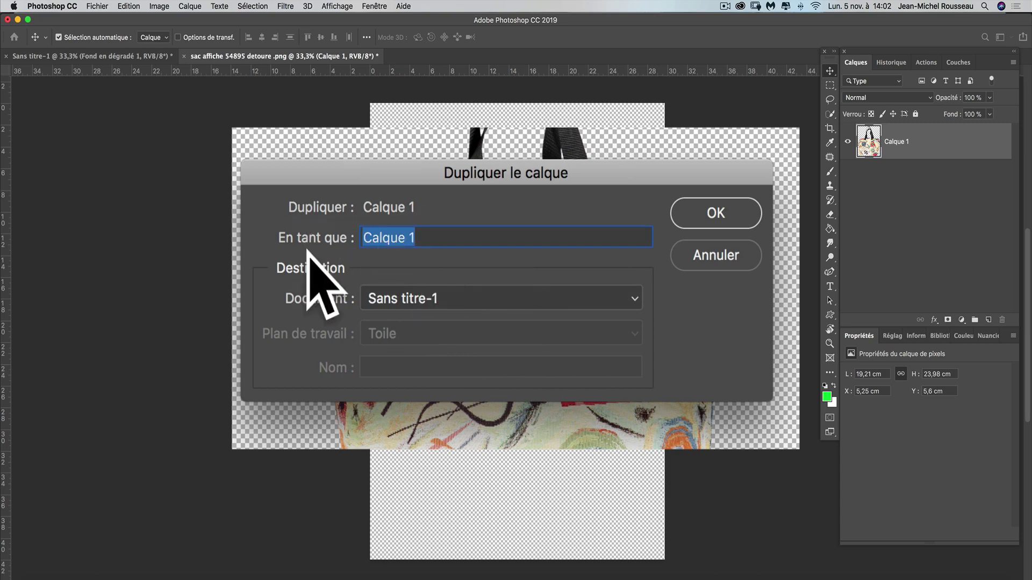
pyautogui.write('sac')
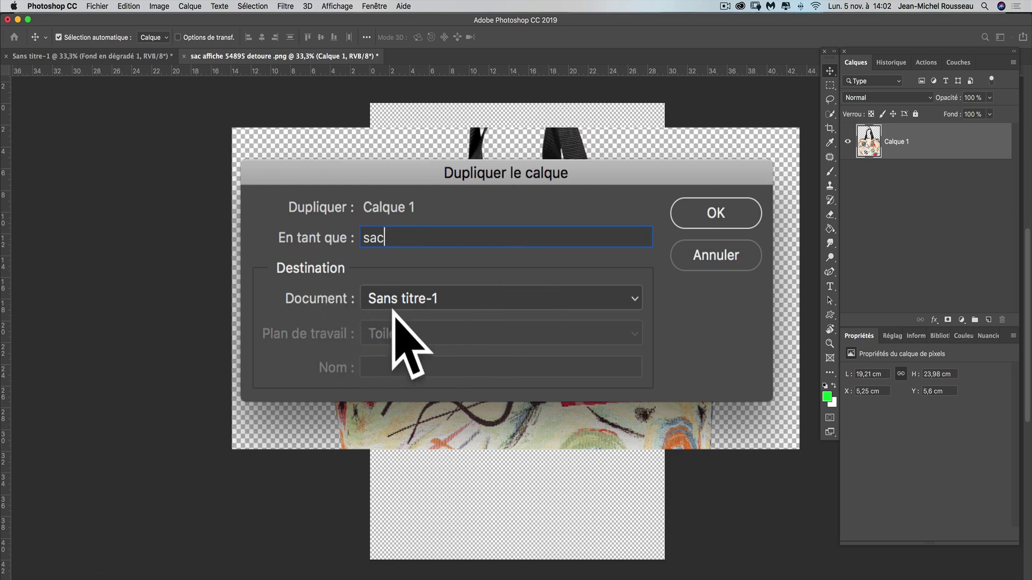
pyautogui.click(715, 213)
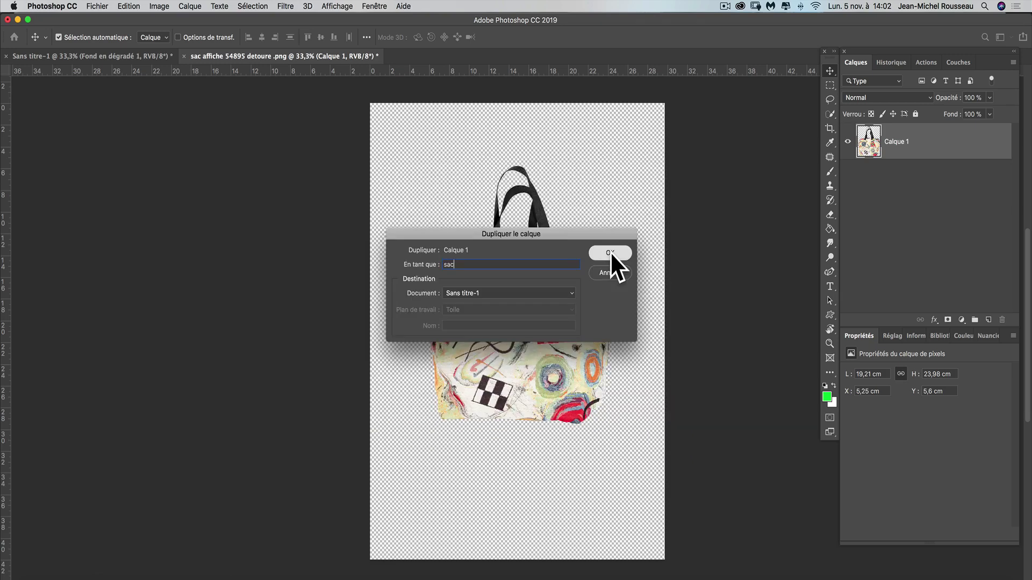
pyautogui.click(611, 252)
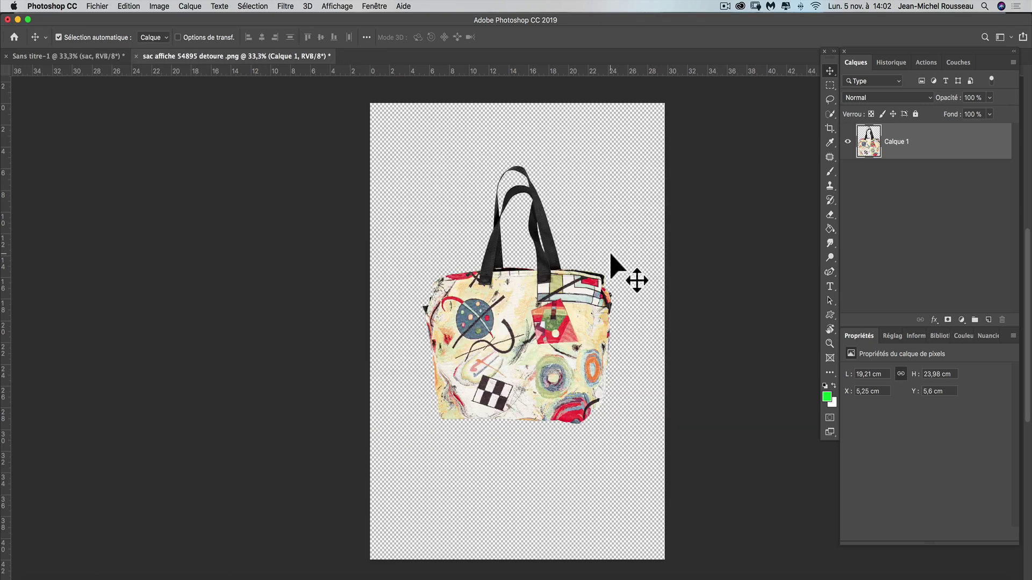
# Step: Switch to the Sans titre-1 document and move the bag to about X 4,62 cm, Y 7,91 cm
pyautogui.click(381, 6)
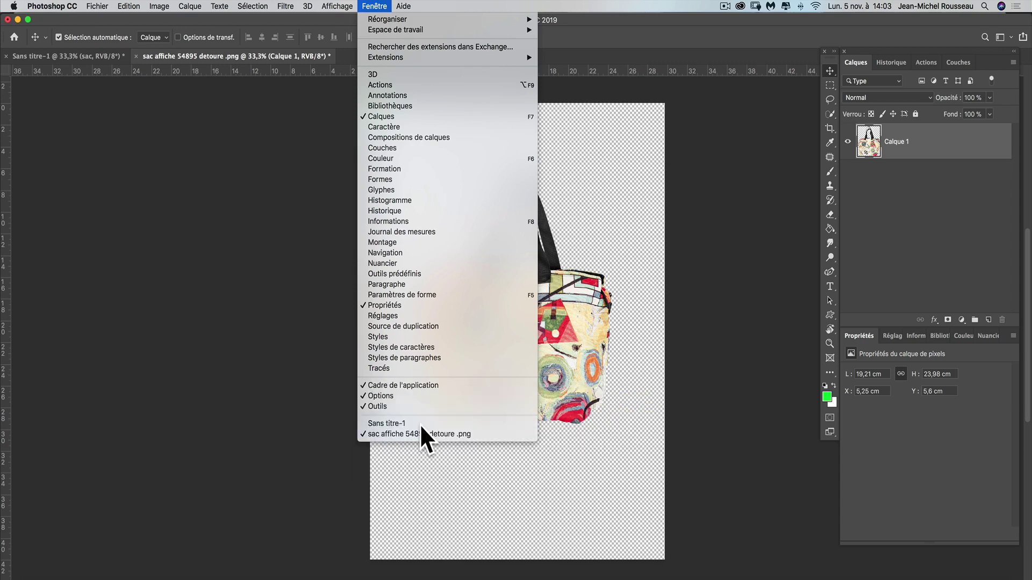
pyautogui.click(420, 424)
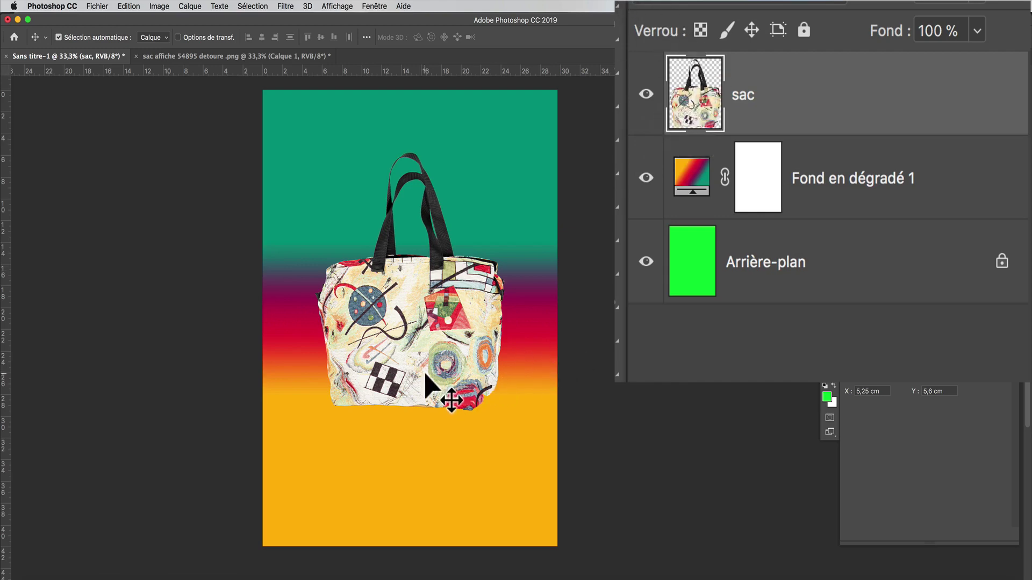
pyautogui.moveTo(425, 376); pyautogui.dragTo(421, 401)
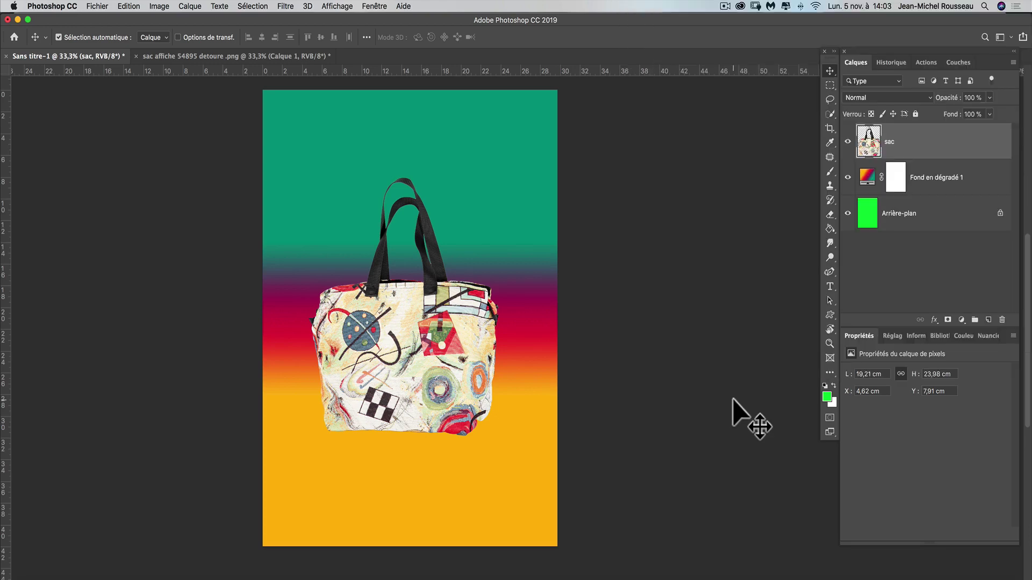
# Step: Apply the Jaune, Bleu, Rouge, Vert preset to the Fond en dégradé 1 layer's gradient and set its angle to about 23,64°
pyautogui.doubleClick(866, 178)
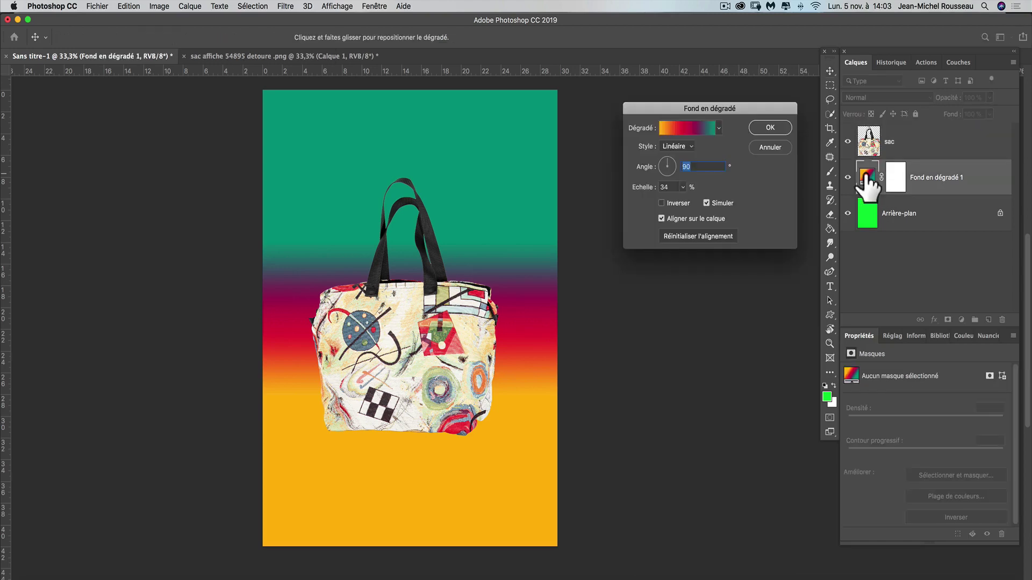
pyautogui.click(690, 126)
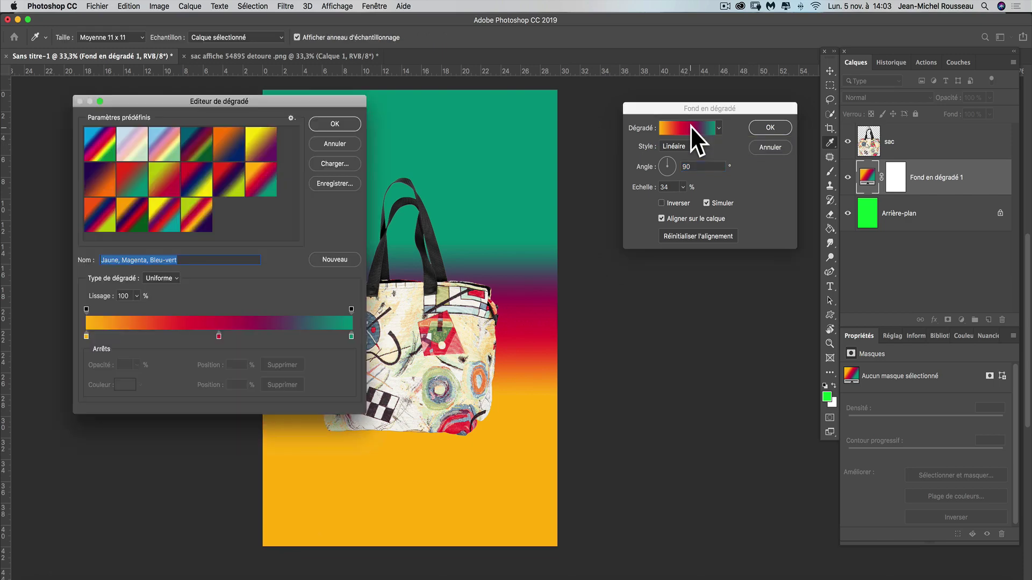
pyautogui.click(124, 214)
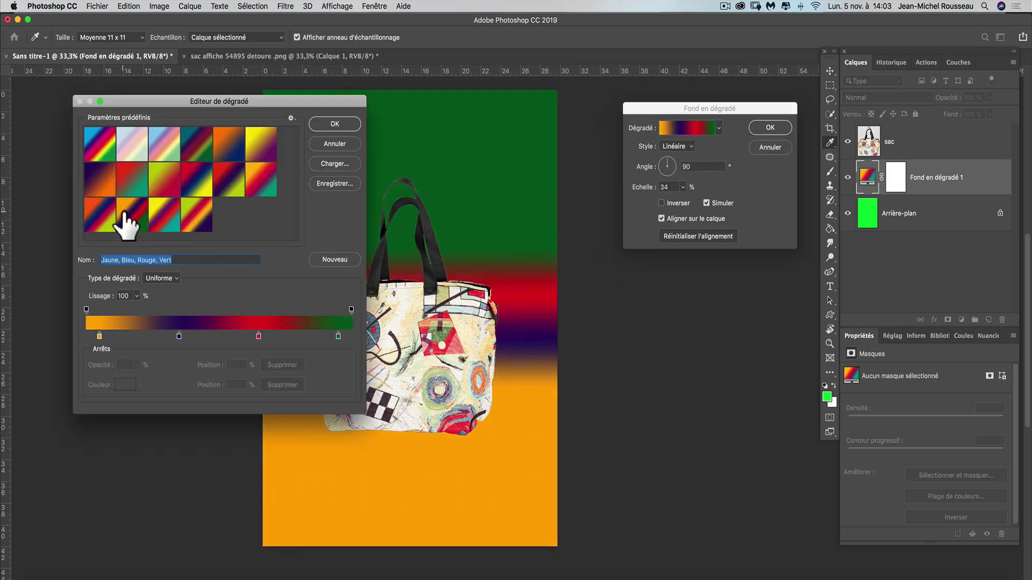
pyautogui.click(231, 173)
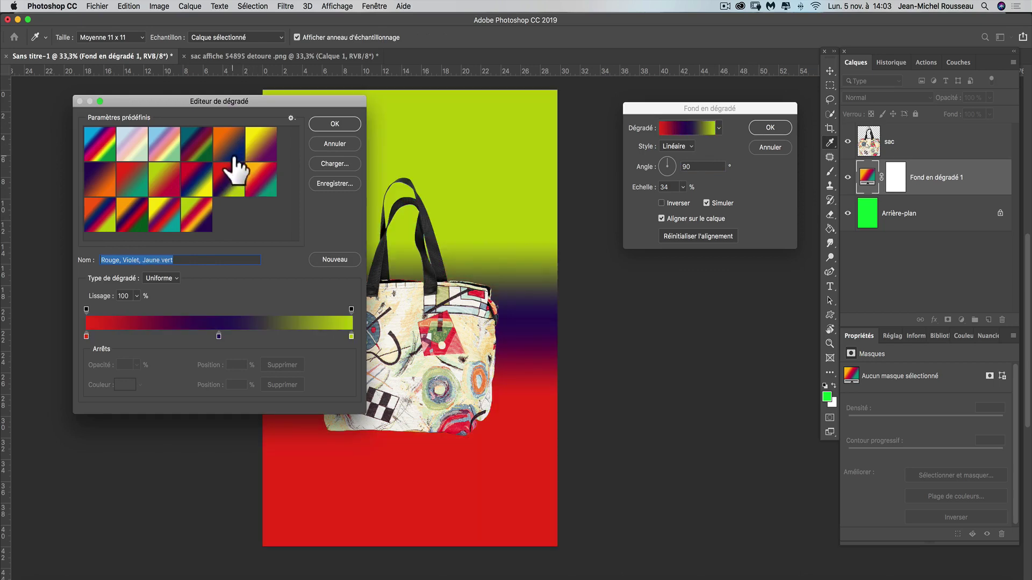
pyautogui.click(231, 144)
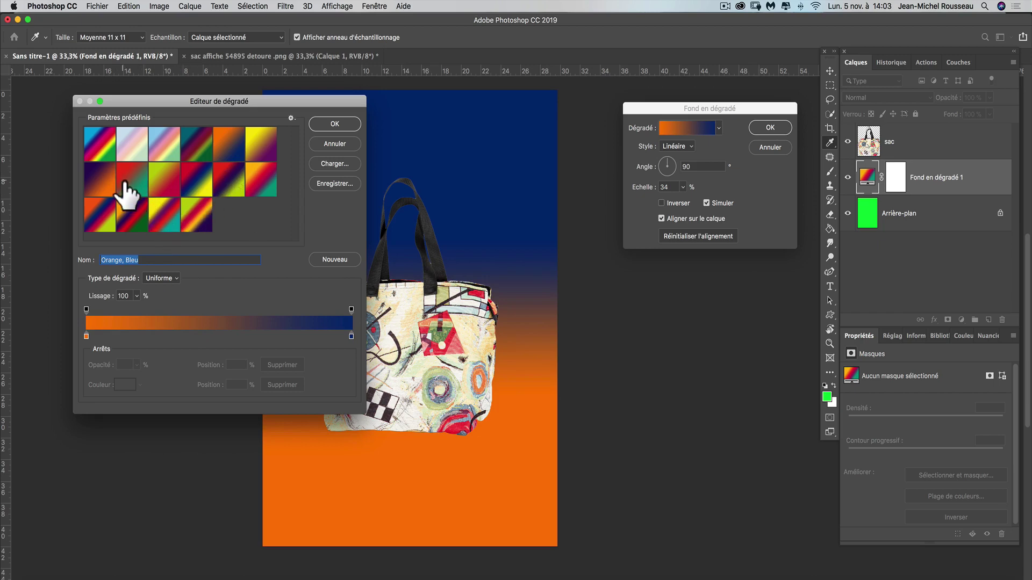
pyautogui.click(136, 216)
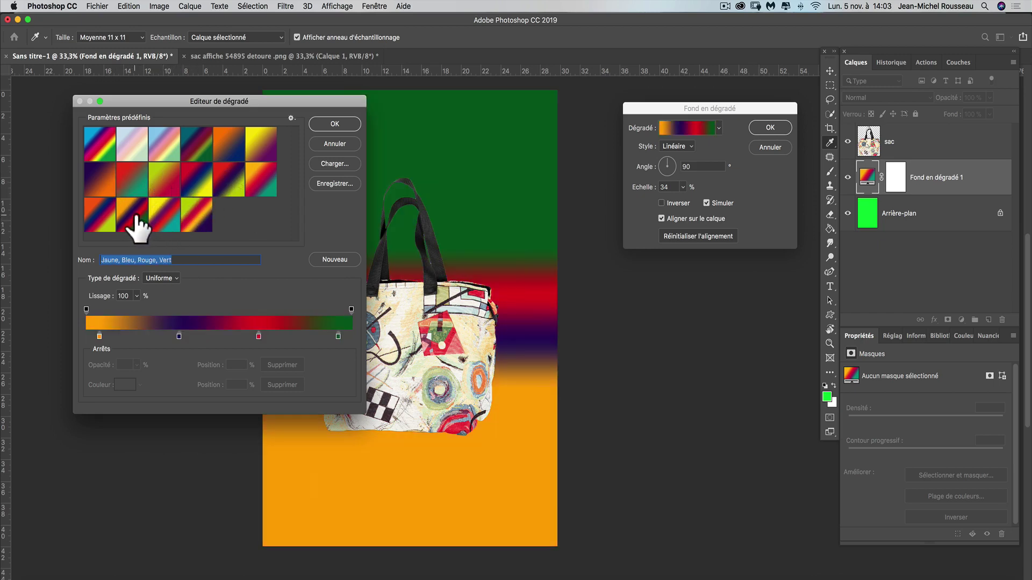
pyautogui.click(317, 125)
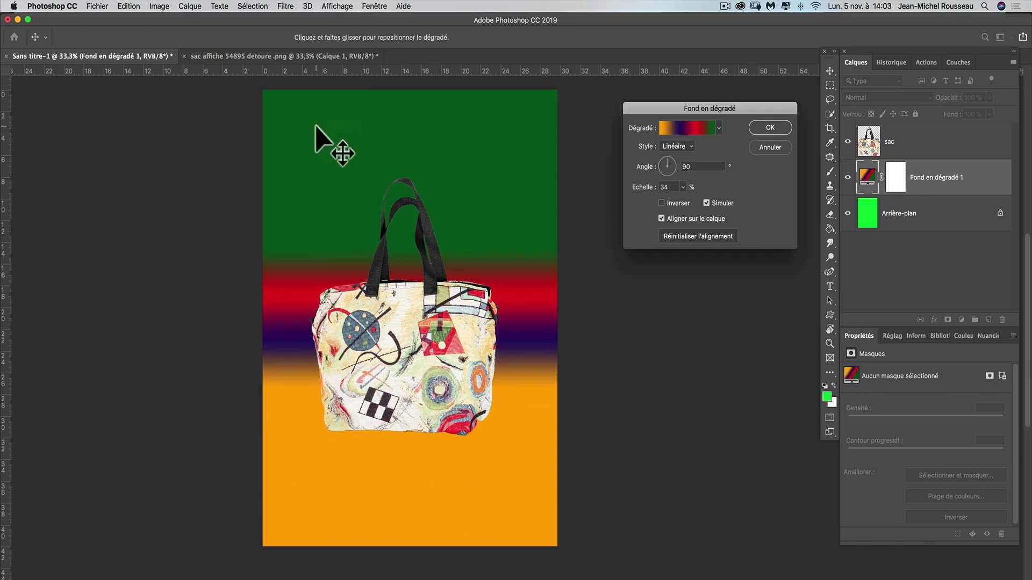
pyautogui.click(668, 163)
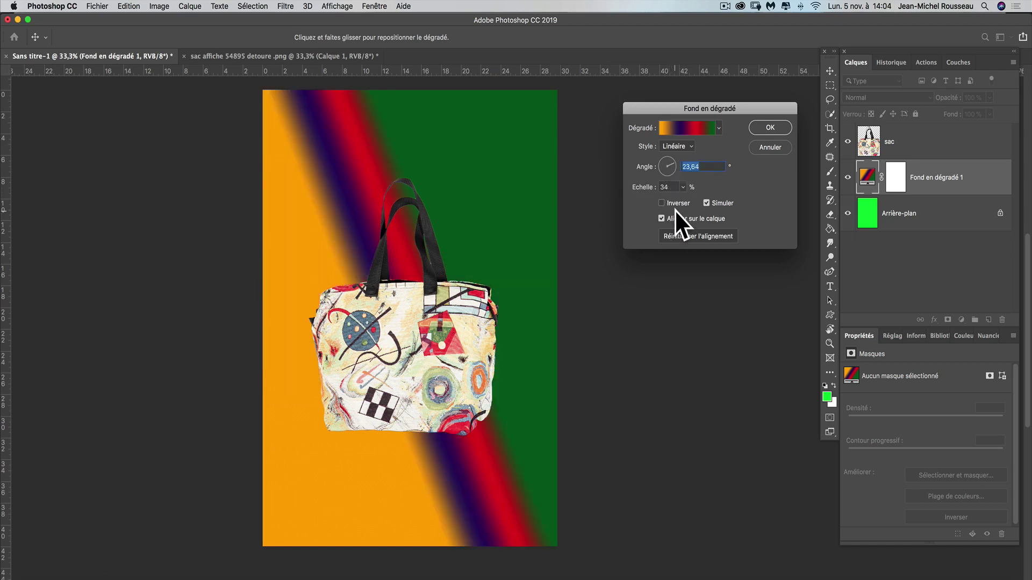
# Step: Set the scale of the Fond en dégradé 1 layer's gradient to about 166 % and apply the fill settings
pyautogui.click(682, 187)
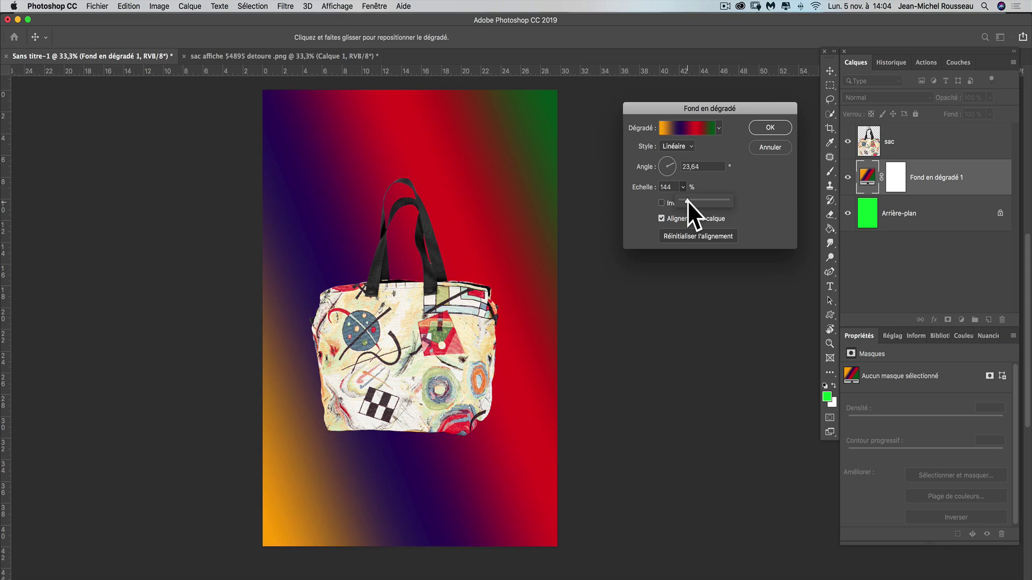
pyautogui.moveTo(689, 201); pyautogui.dragTo(690, 201)
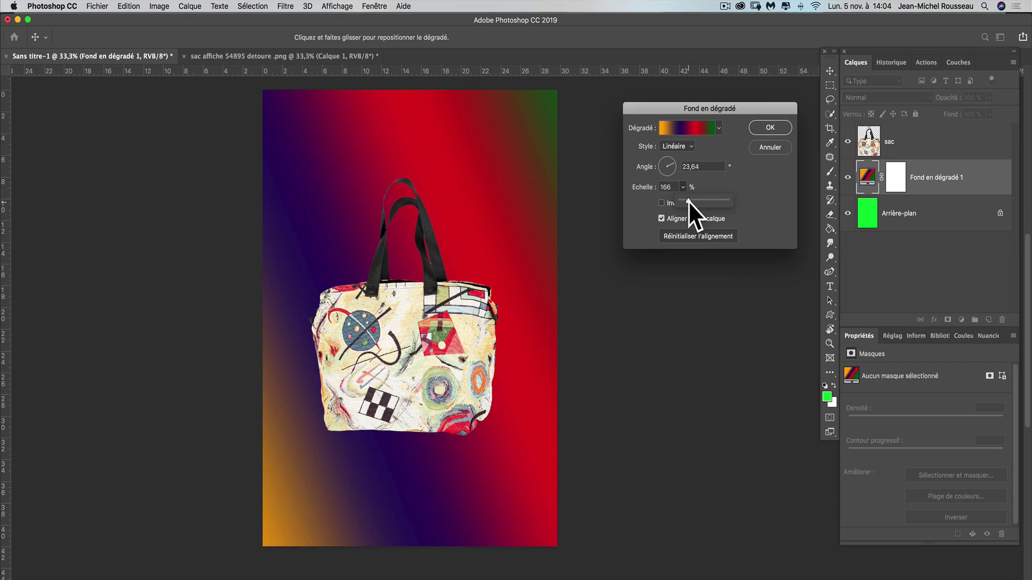
pyautogui.click(776, 129)
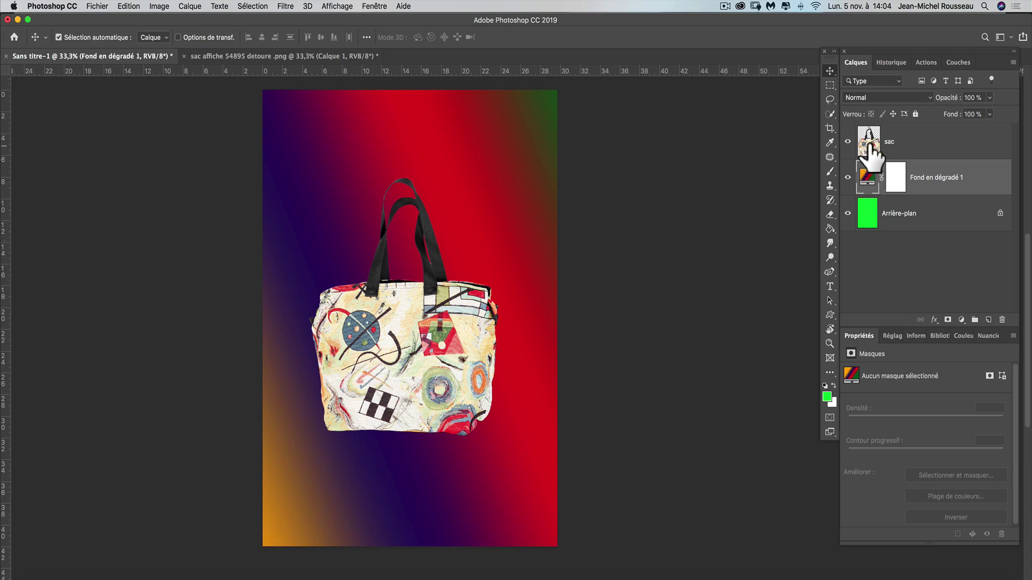
# Step: Hide and delete the sac and Fond en dégradé 1 layers, keeping only the green Arrière-plan
pyautogui.click(848, 141)
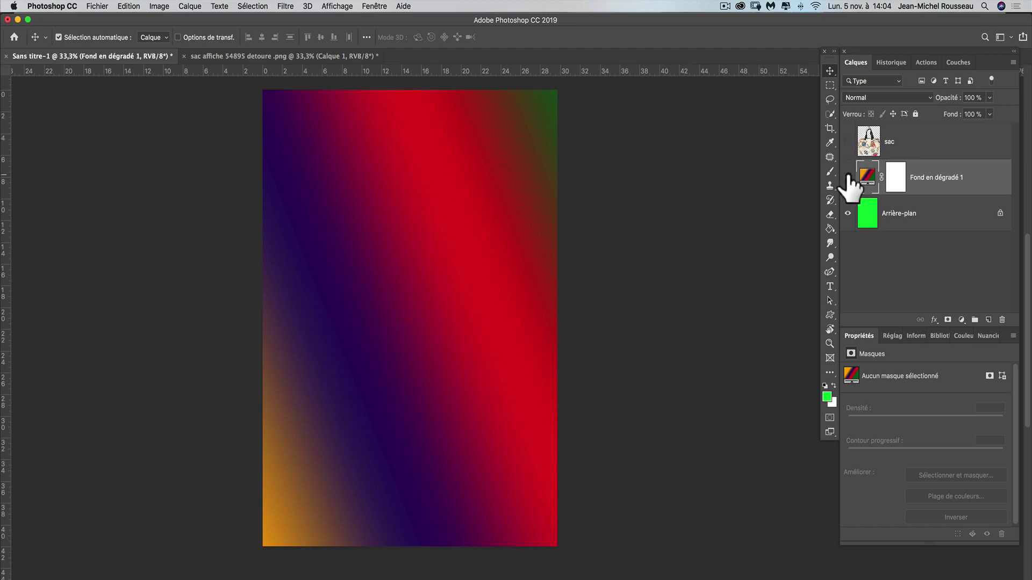
pyautogui.click(848, 177)
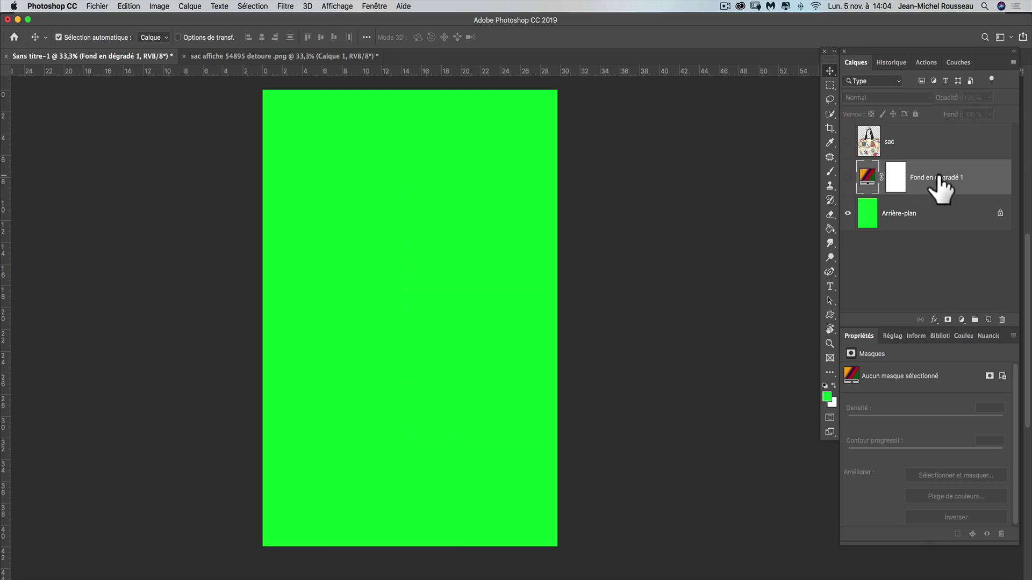
pyautogui.moveTo(942, 180); pyautogui.dragTo(1001, 319)
pyautogui.click(908, 138)
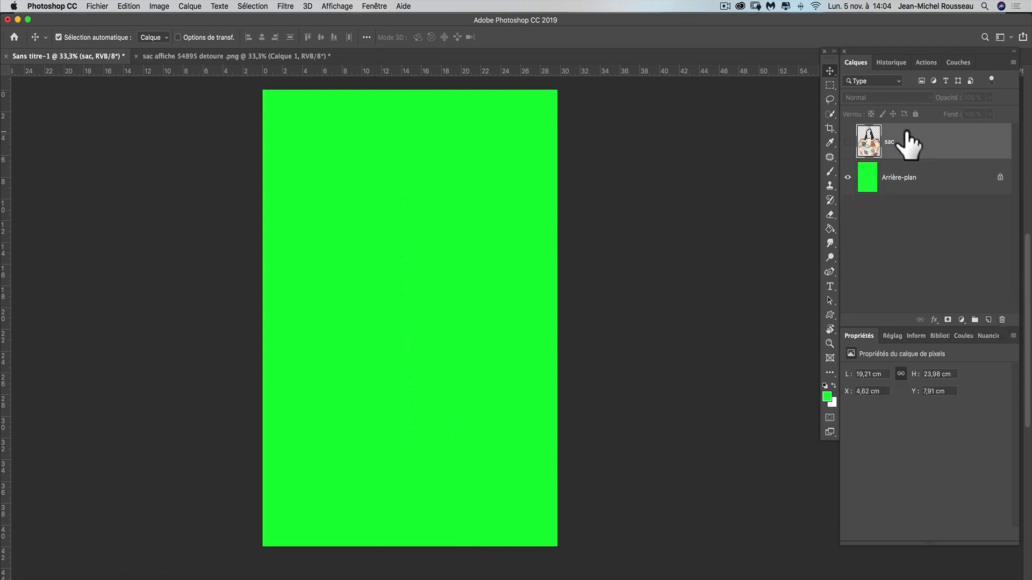
pyautogui.moveTo(907, 139); pyautogui.dragTo(1002, 320)
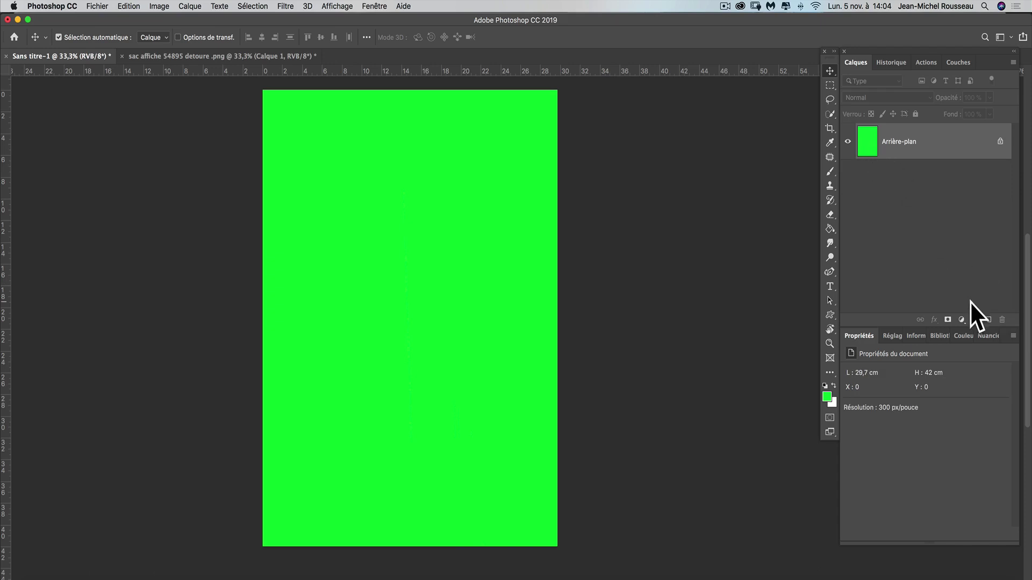
# Step: Add an empty layer above Arrière-plan and activate the Gradient tool
pyautogui.click(987, 319)
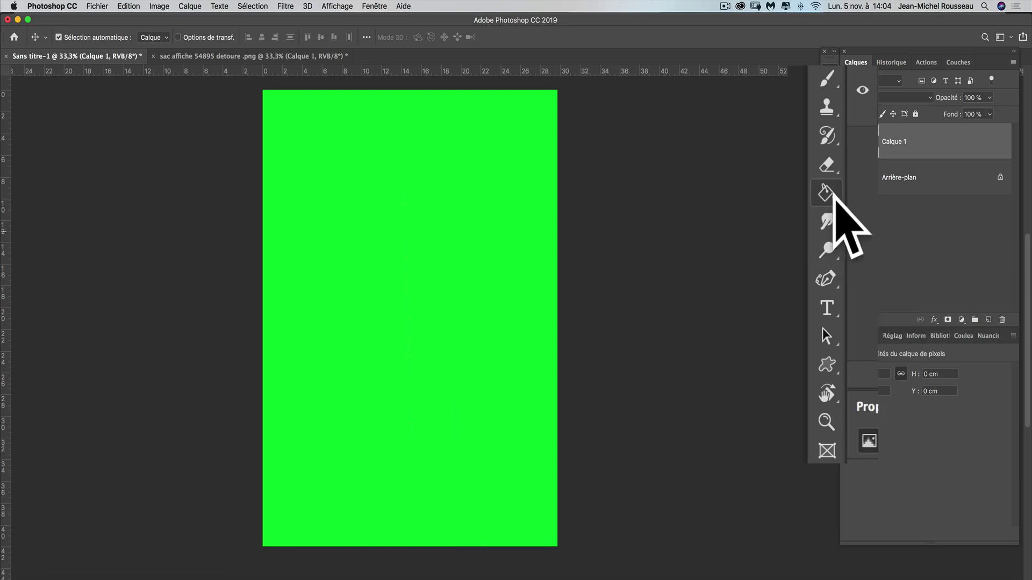
pyautogui.keyDown('alt'); pyautogui.click(830, 191); pyautogui.keyUp('alt')
pyautogui.keyDown('alt'); pyautogui.click(829, 190); pyautogui.keyUp('alt')
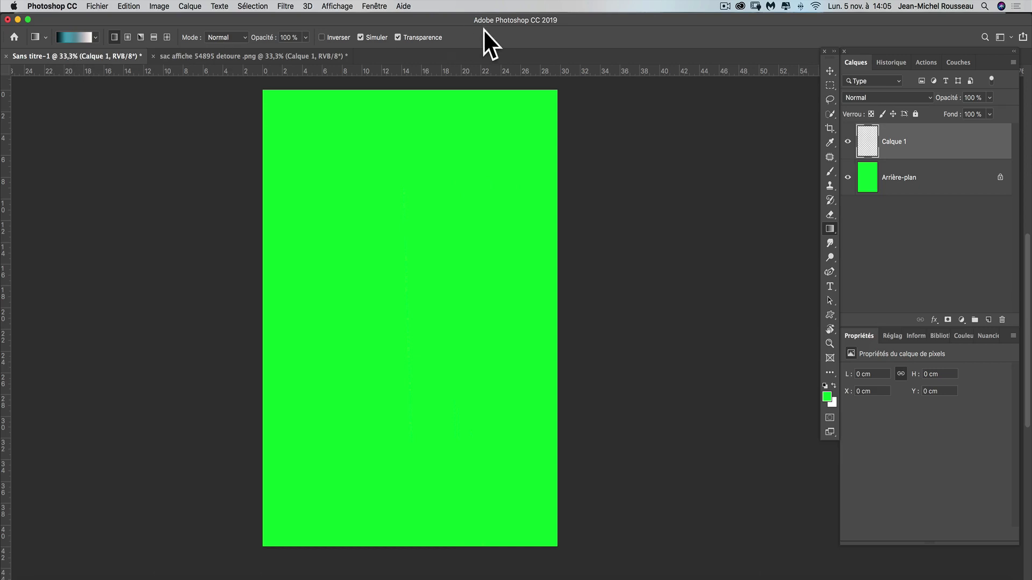
# Step: Replace the gradient presets with the Virage photographique set and choose the Or-Cuivre gradient
pyautogui.click(76, 39)
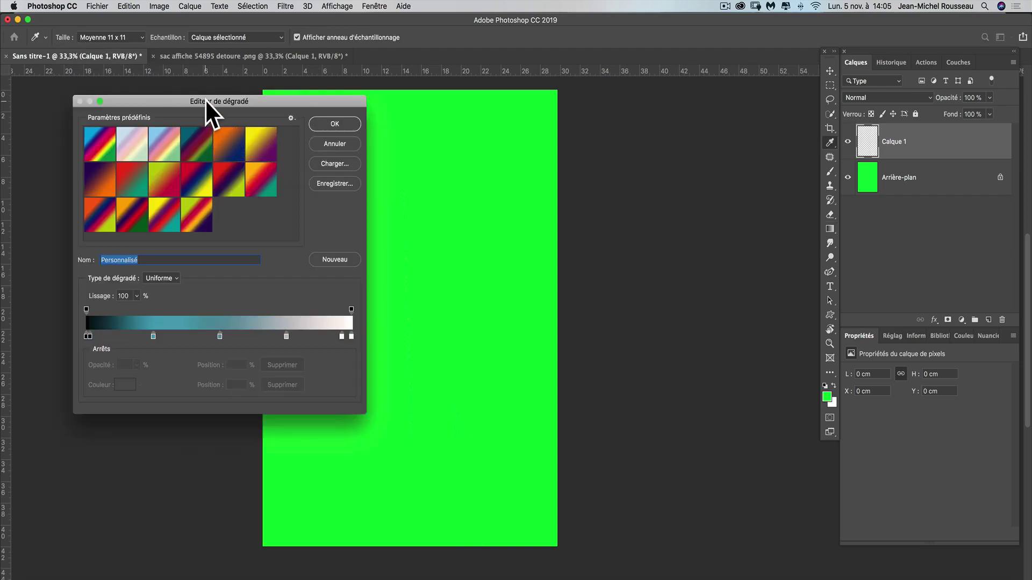
pyautogui.moveTo(204, 99); pyautogui.dragTo(151, 90)
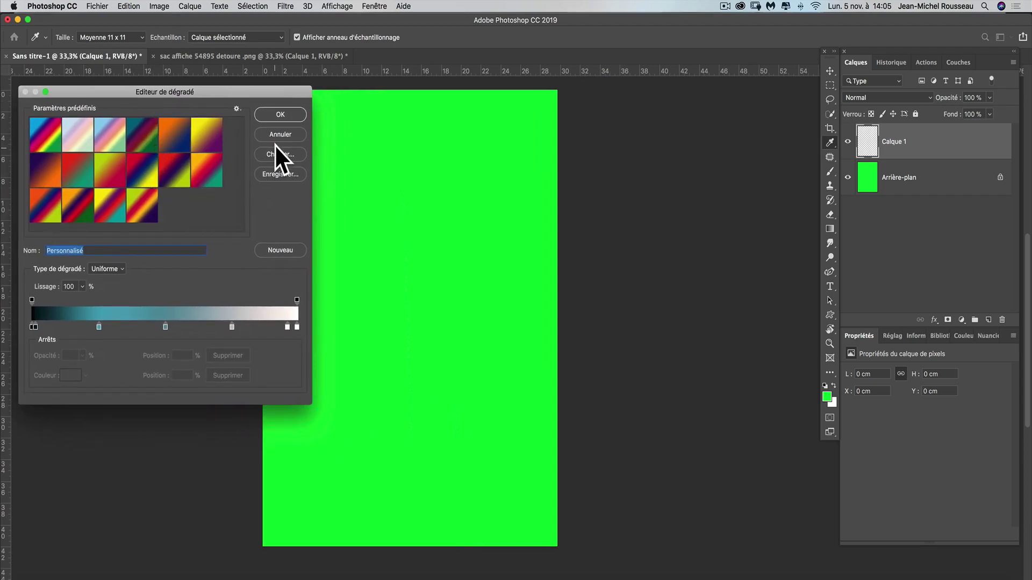
pyautogui.click(236, 108)
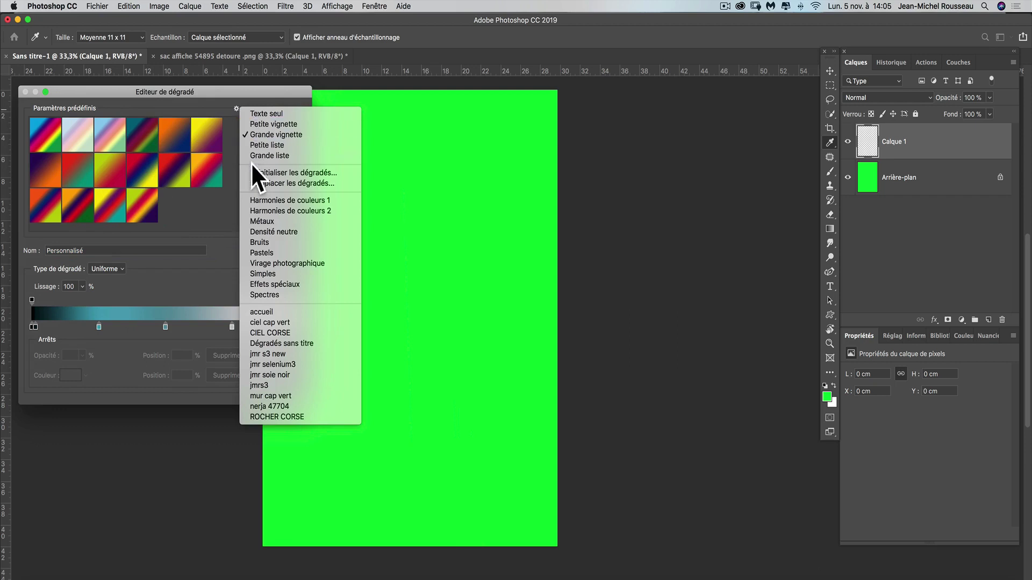
pyautogui.click(324, 263)
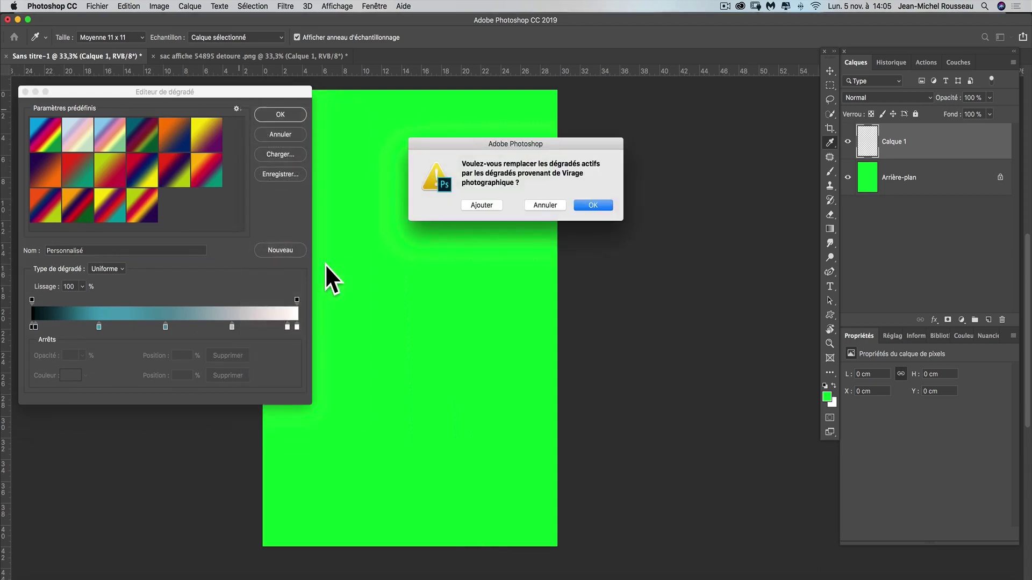
pyautogui.click(588, 204)
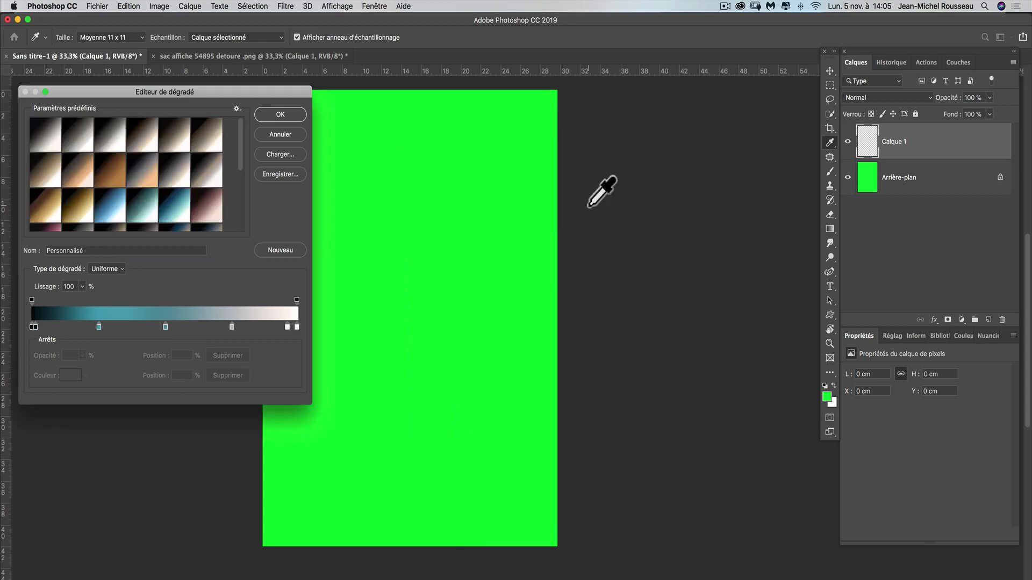
pyautogui.scroll(-3, 139, 212)
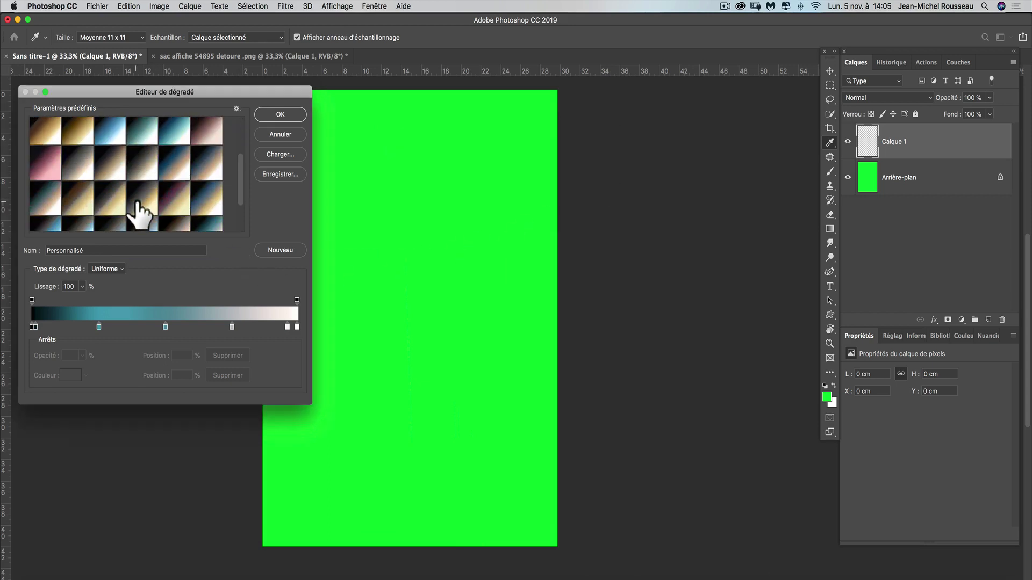
pyautogui.scroll(-1, 138, 204)
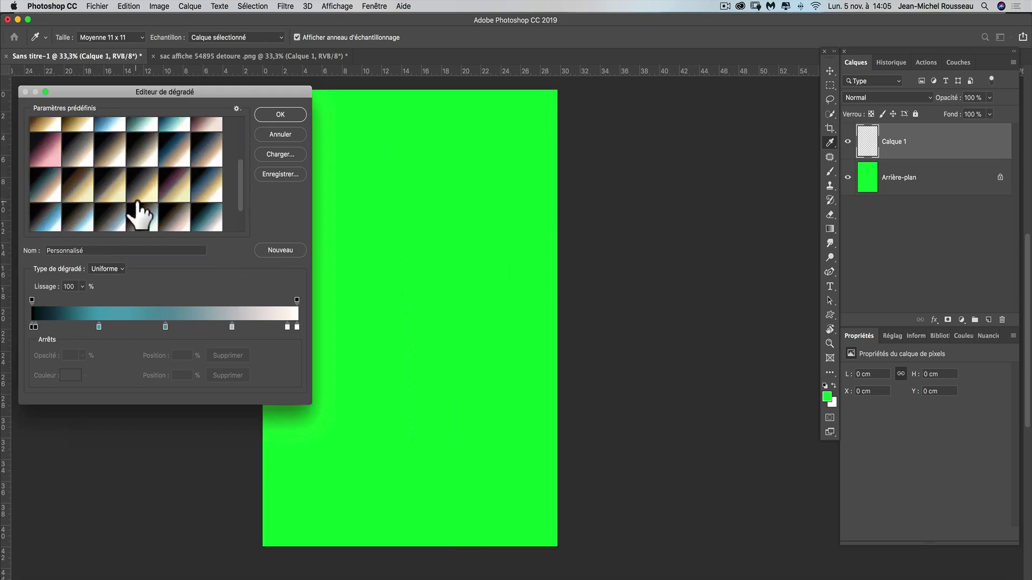
pyautogui.click(178, 181)
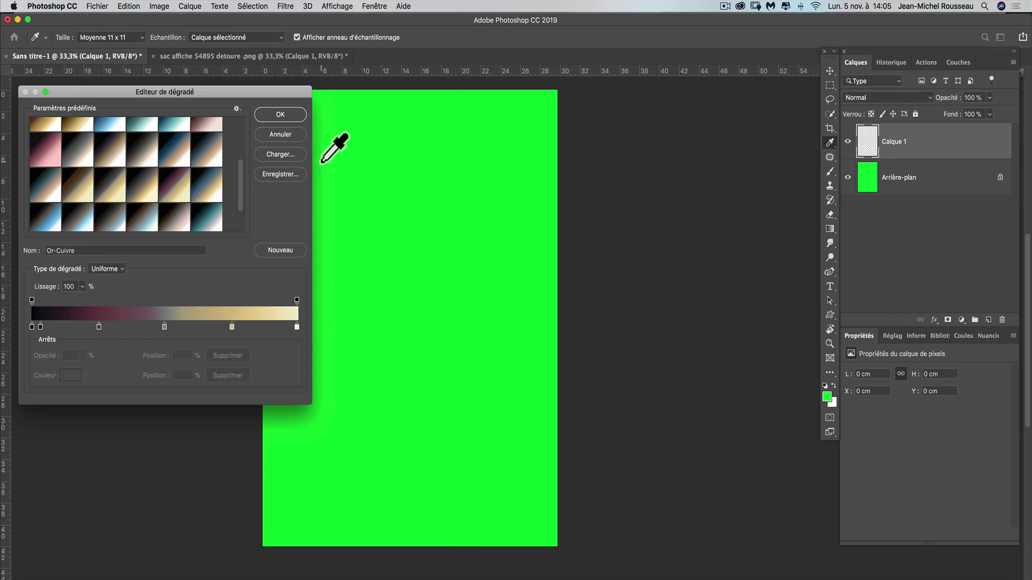
pyautogui.click(263, 113)
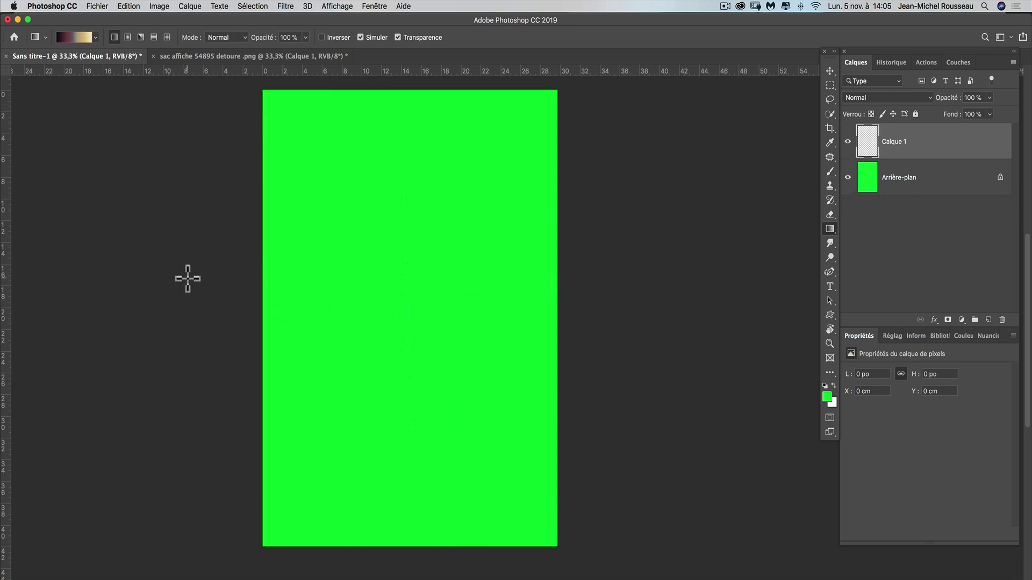
# Step: Fill Calque 1 with successive linear Or-Cuivre gradients: horizontal, vertical, and diagonal from several corners of the canvas
pyautogui.moveTo(188, 279); pyautogui.dragTo(748, 279)
pyautogui.moveTo(748, 279); pyautogui.dragTo(746, 274)
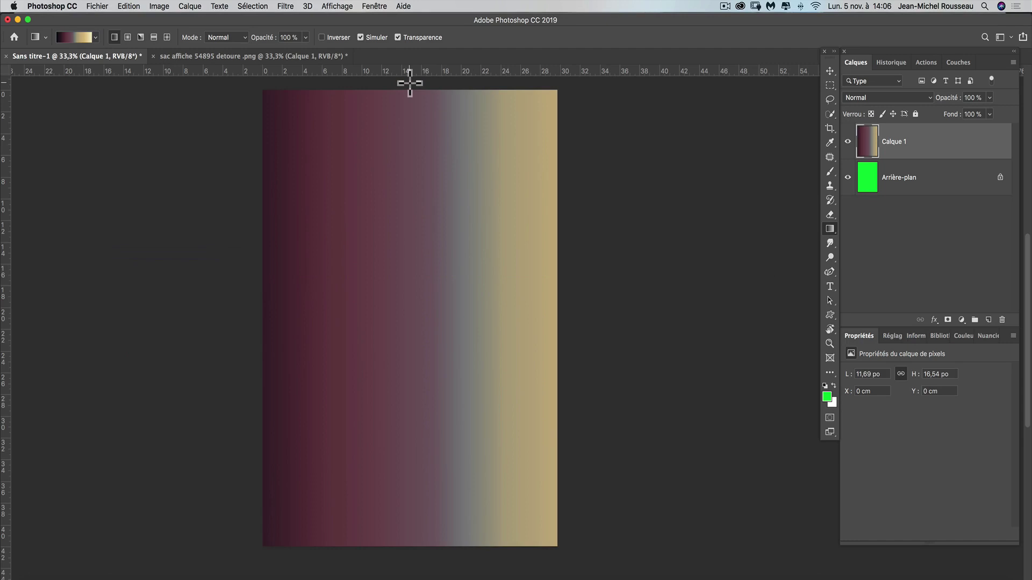
pyautogui.moveTo(410, 83); pyautogui.dragTo(410, 330)
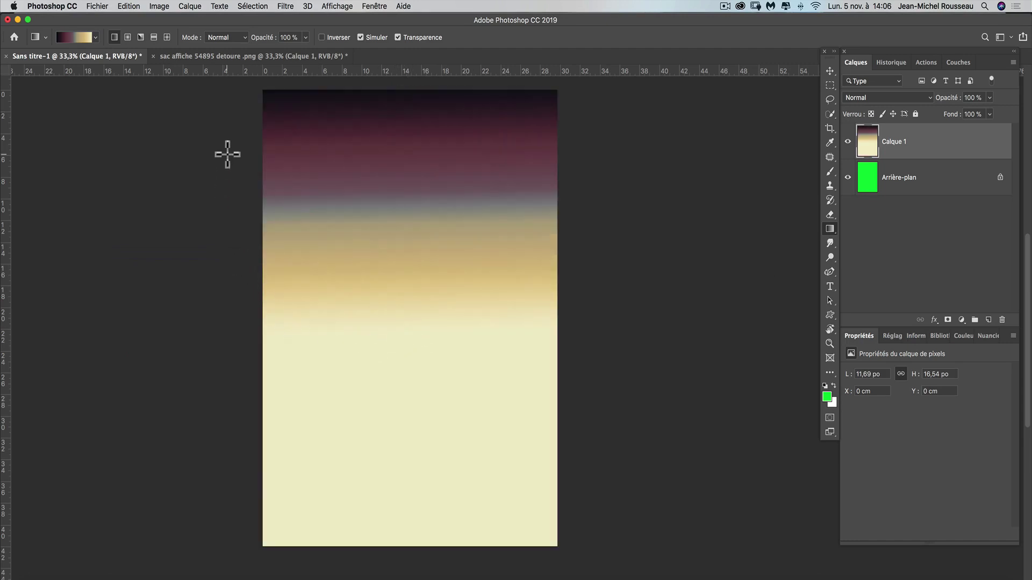
pyautogui.moveTo(226, 154); pyautogui.dragTo(453, 384)
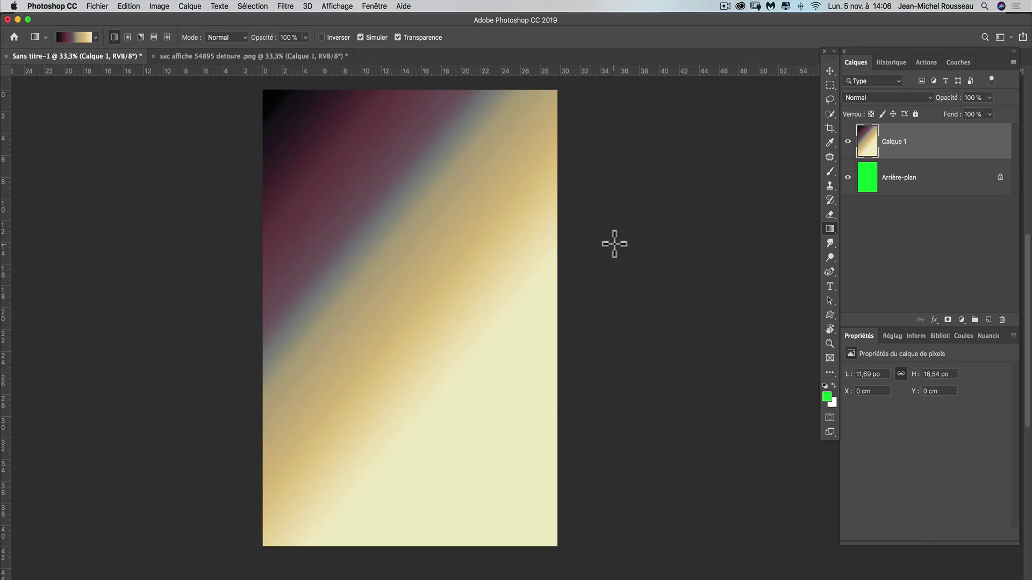
pyautogui.moveTo(615, 242); pyautogui.dragTo(419, 459)
pyautogui.moveTo(273, 555); pyautogui.dragTo(370, 433)
pyautogui.moveTo(602, 108); pyautogui.dragTo(408, 290)
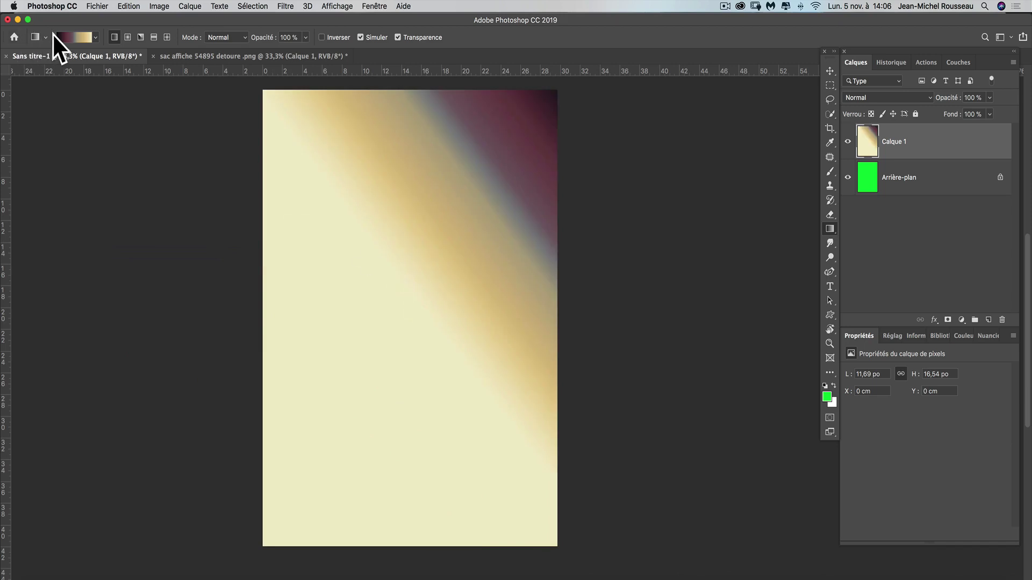
# Step: Replace the presets with Harmonies de couleurs 1, choose Rouge, Bleu, Jaune, and fill Calque 1 with a slanted linear gradient running right to left
pyautogui.click(65, 35)
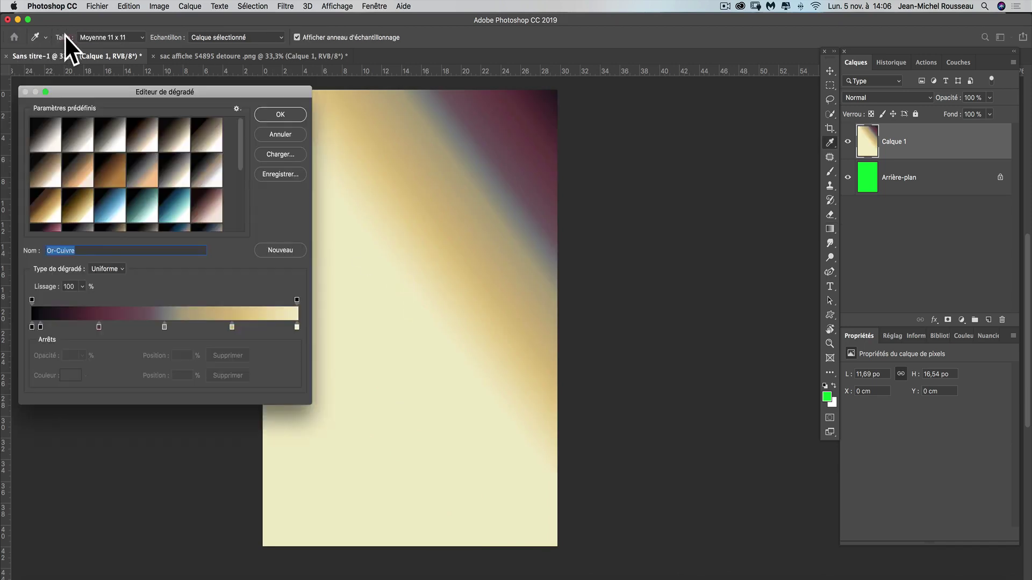
pyautogui.click(236, 109)
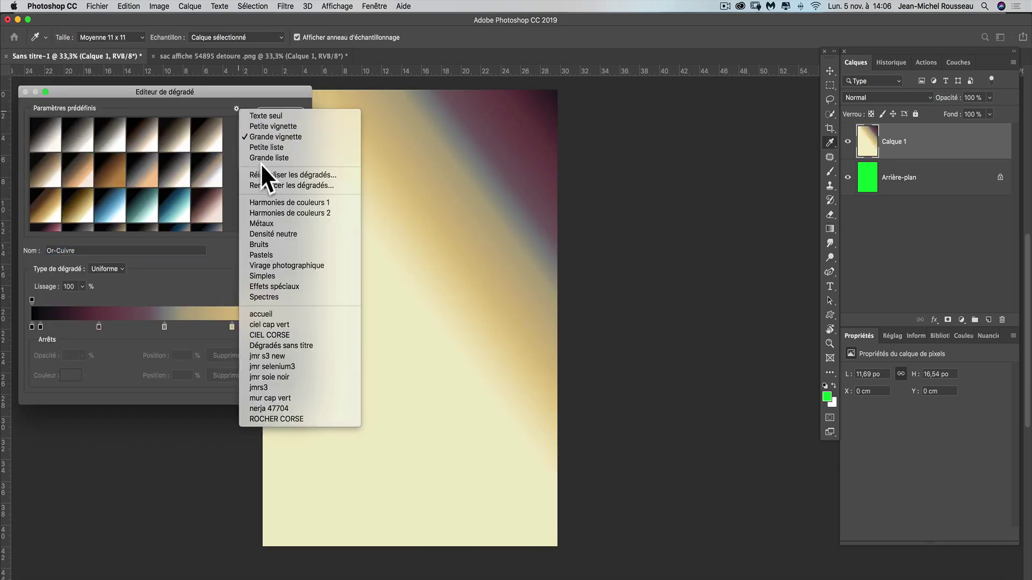
pyautogui.click(269, 202)
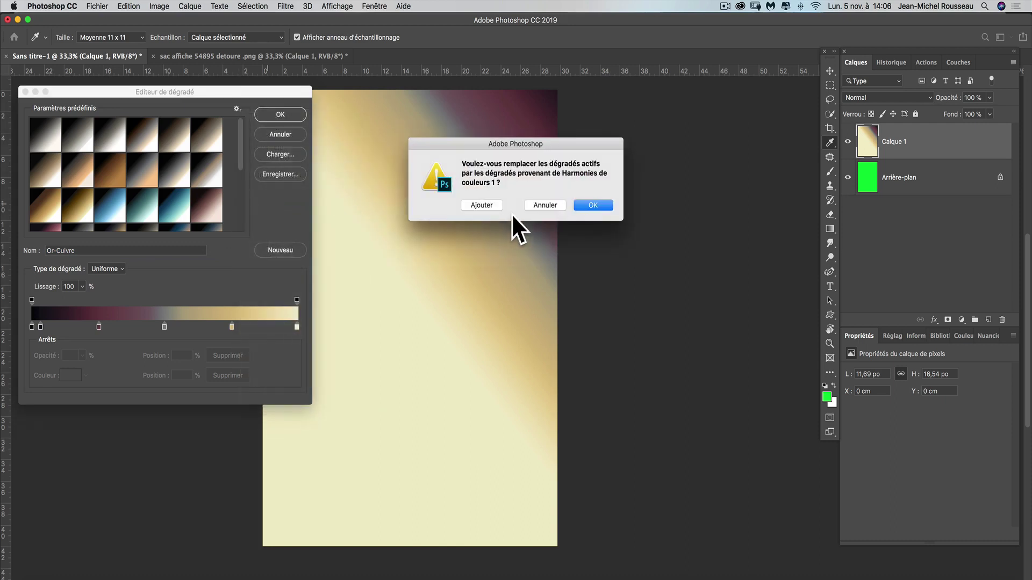
pyautogui.click(586, 205)
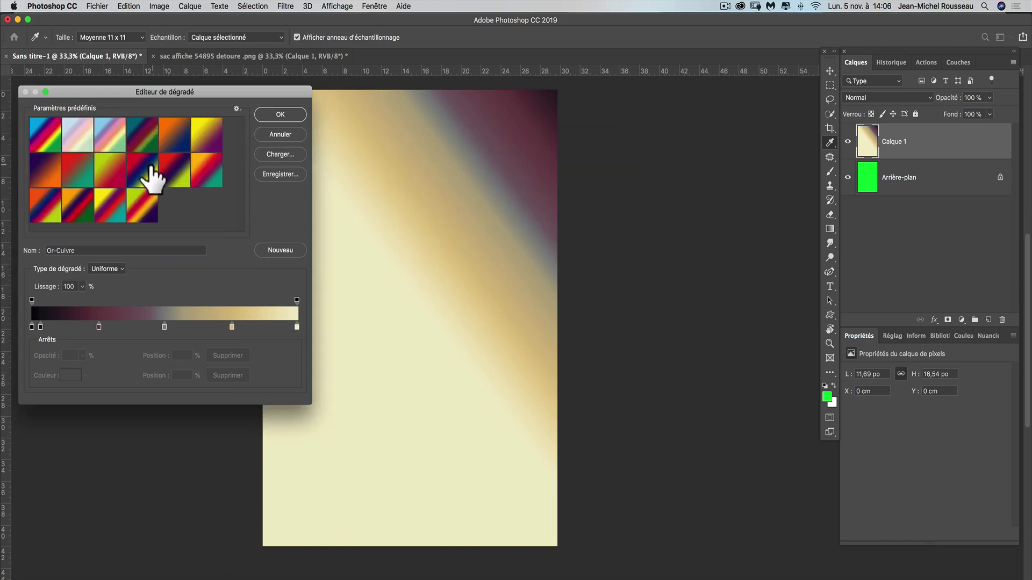
pyautogui.click(135, 170)
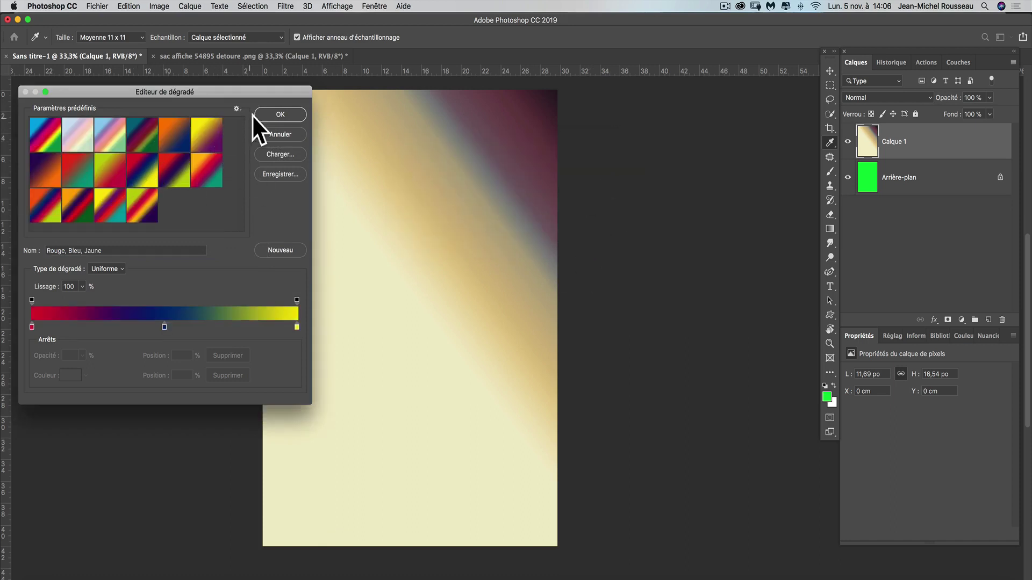
pyautogui.click(270, 114)
pyautogui.moveTo(607, 217); pyautogui.dragTo(125, 371)
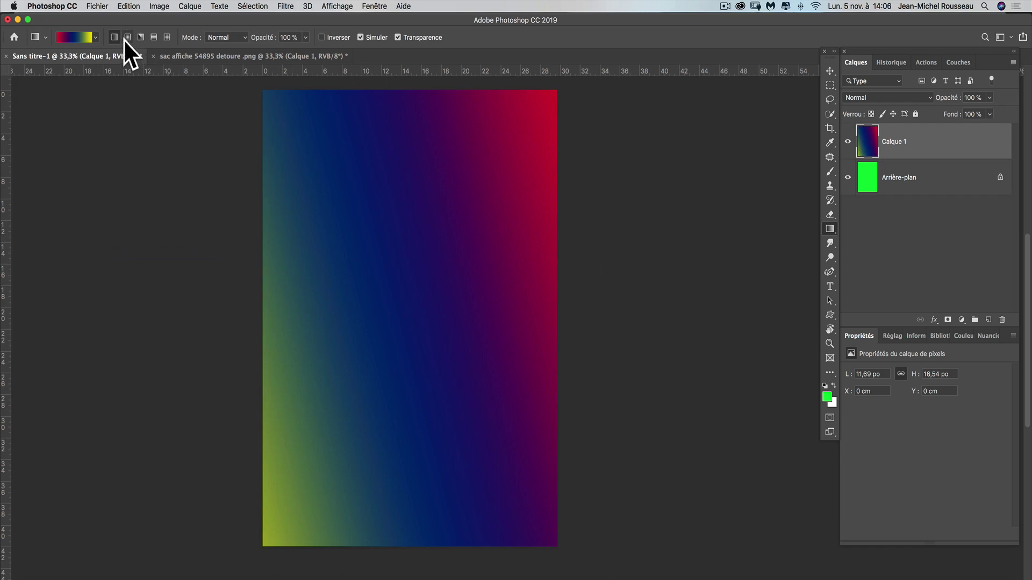
# Step: Open the color picker for the yellow end stop of the current gradient and move the picker clear of the gradient editor
pyautogui.click(82, 39)
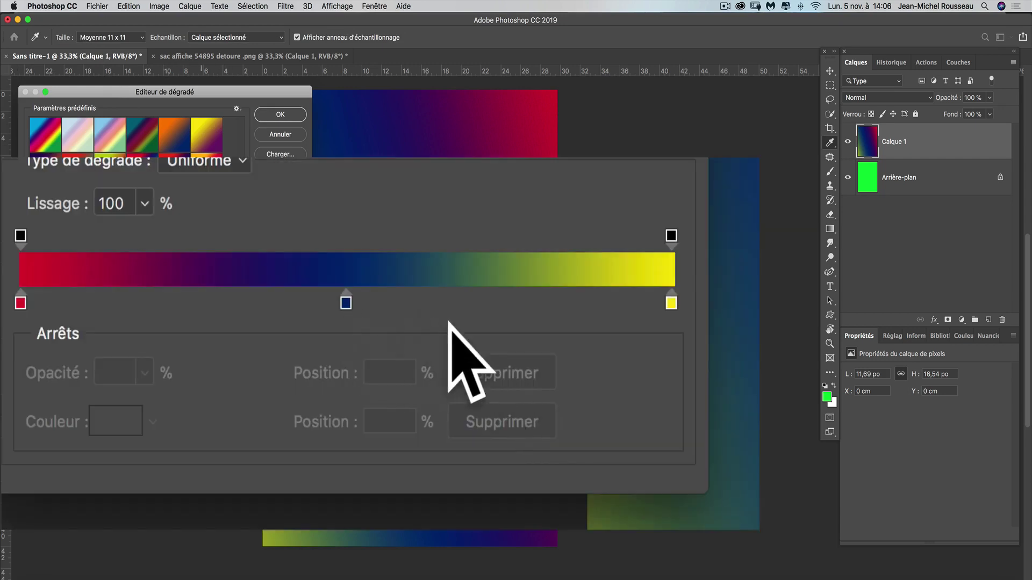
pyautogui.click(671, 304)
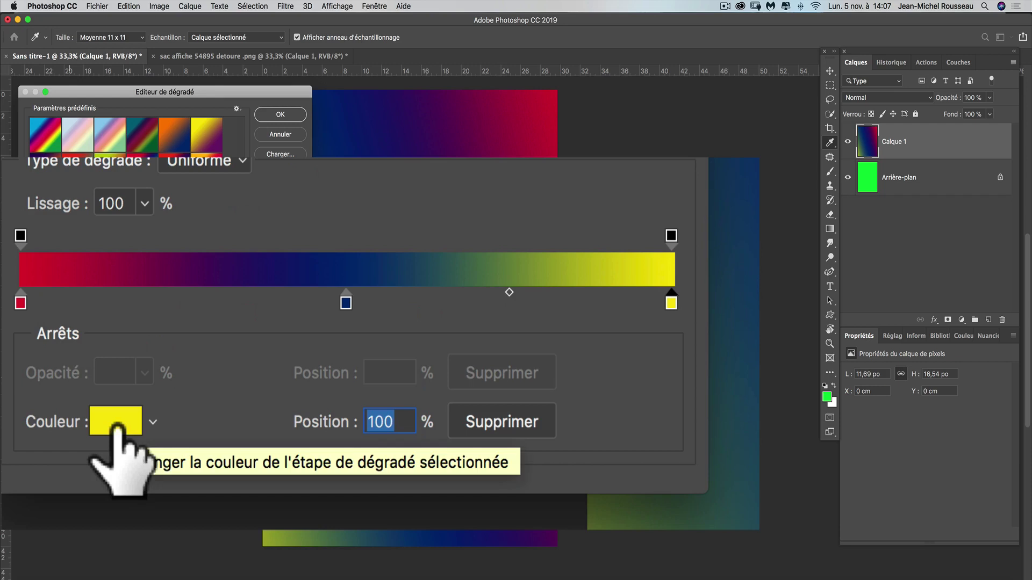
pyautogui.click(115, 421)
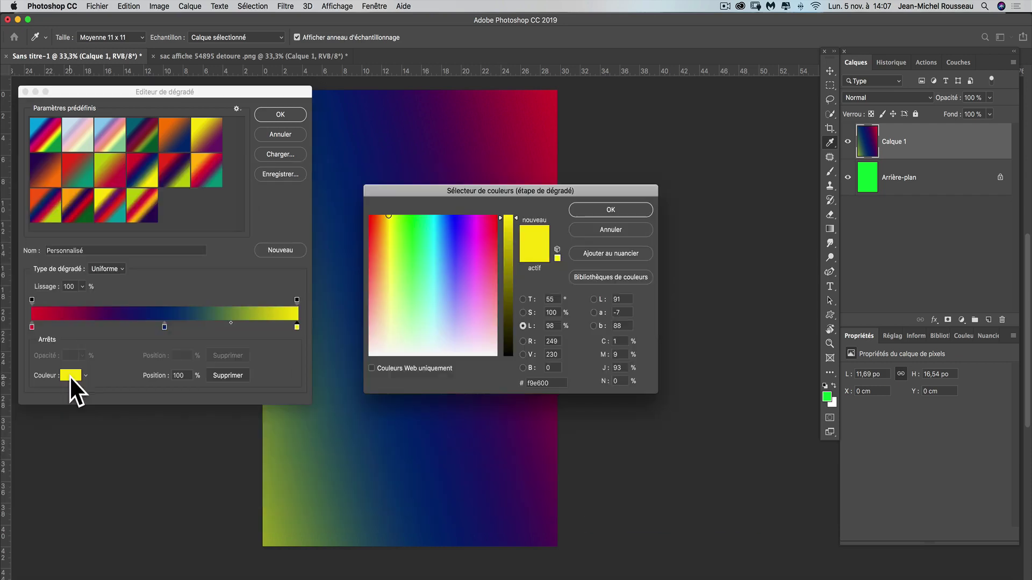
pyautogui.moveTo(516, 189); pyautogui.dragTo(617, 163)
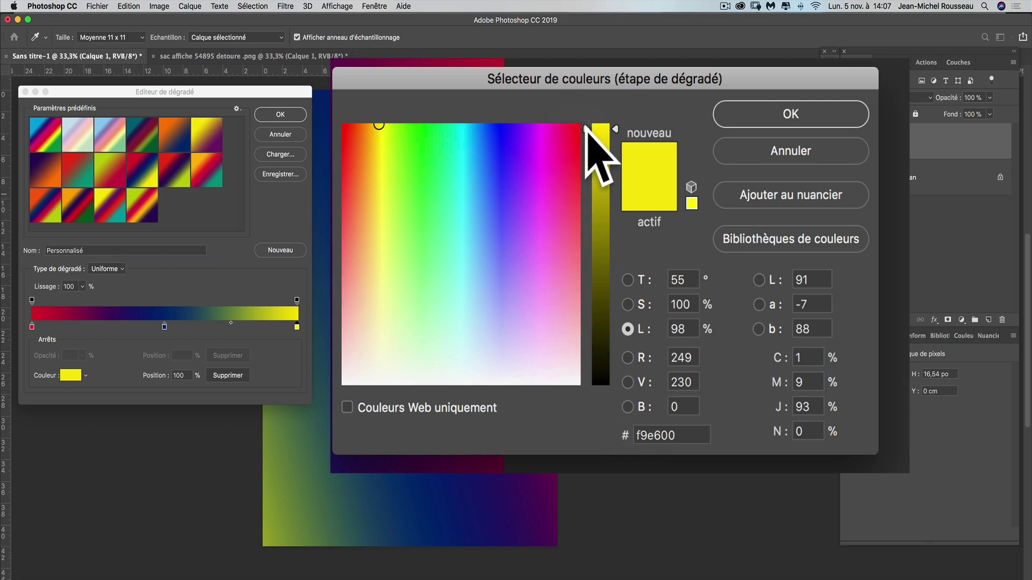
# Step: Try the yellow stop at 100% brightness, lower its saturation to 65%, and return the saturation to 100%
pyautogui.moveTo(586, 128)
pyautogui.mouseDown()
pyautogui.moveTo(586, 243)
pyautogui.moveTo(590, 142)
pyautogui.moveTo(600, 131)
pyautogui.mouseUp()
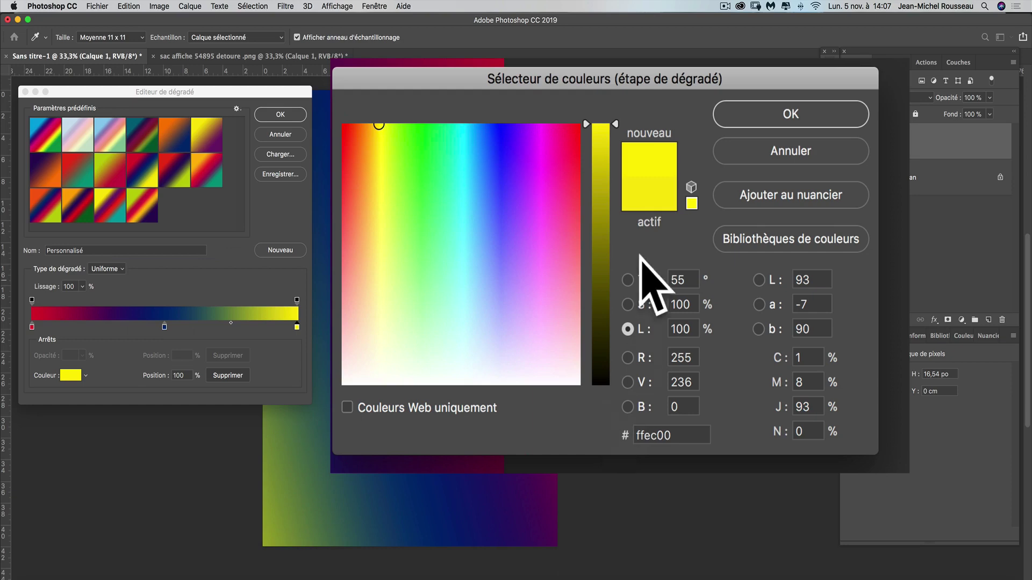
pyautogui.click(628, 304)
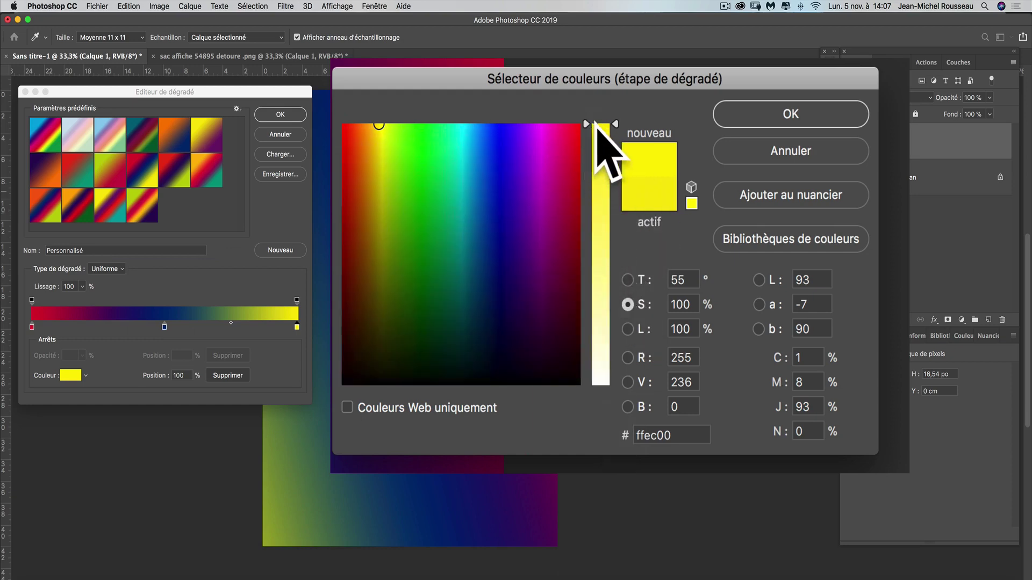
pyautogui.moveTo(590, 129); pyautogui.dragTo(598, 213)
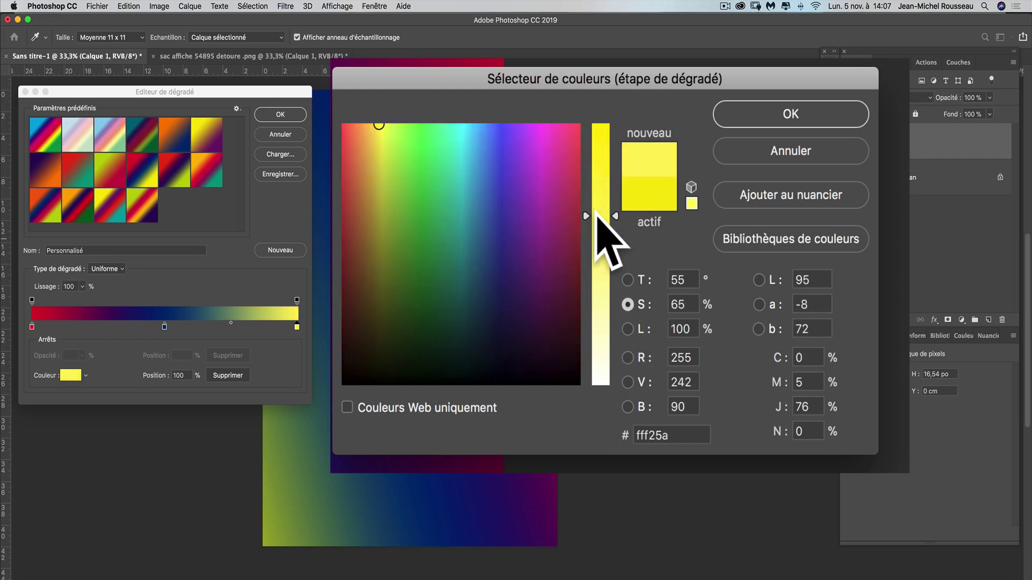
pyautogui.moveTo(587, 209); pyautogui.dragTo(588, 87)
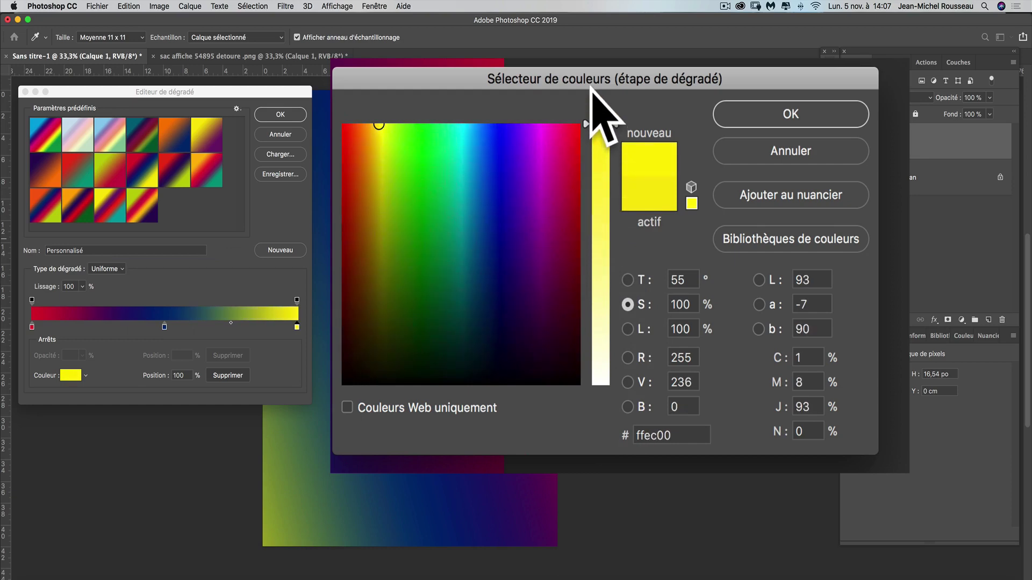
# Step: Try olive, teal and dark blue-green shades for the end stop in hue mode, then compare the picker's brightness and saturation modes
pyautogui.click(627, 280)
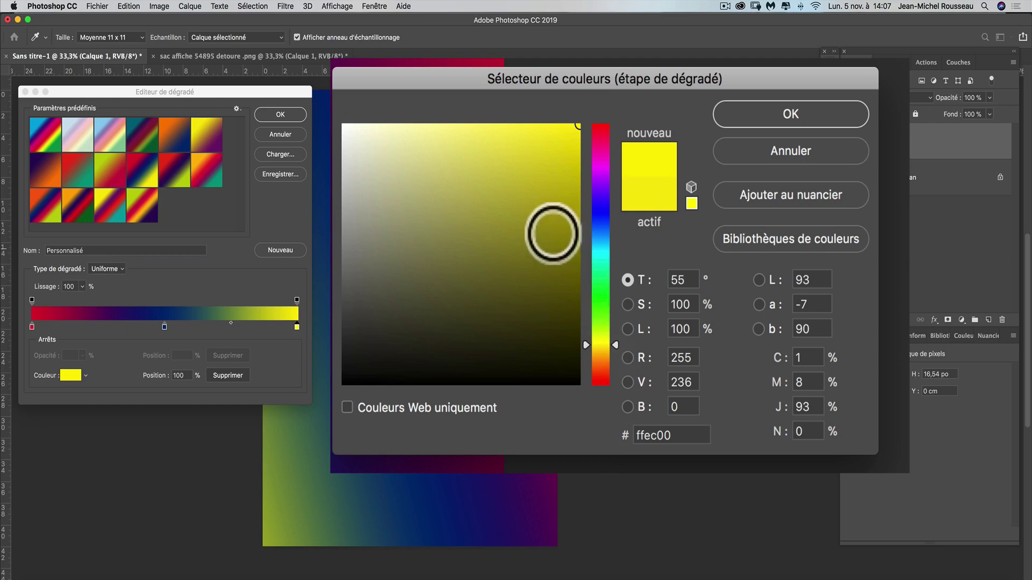
pyautogui.click(554, 236)
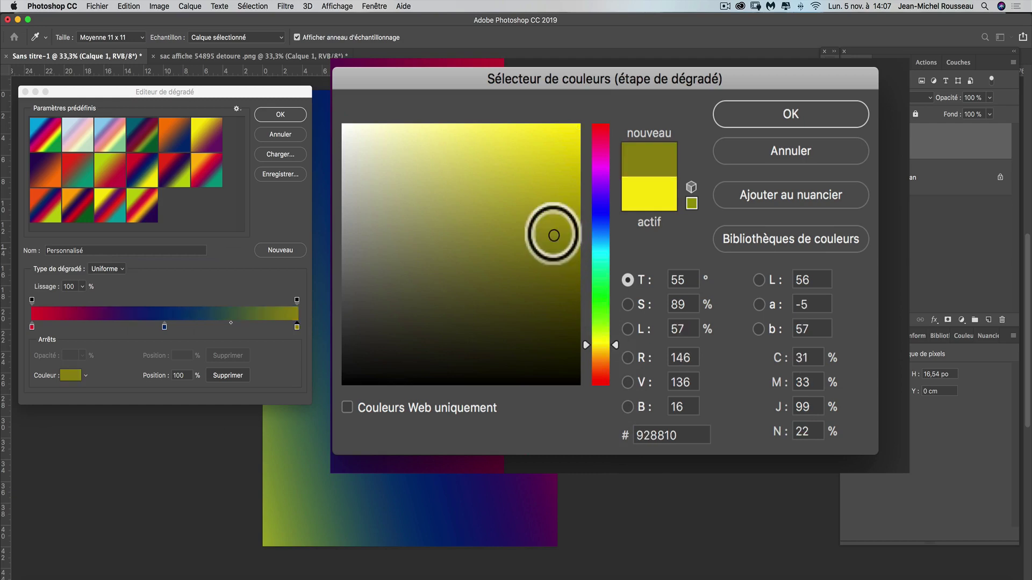
pyautogui.click(604, 246)
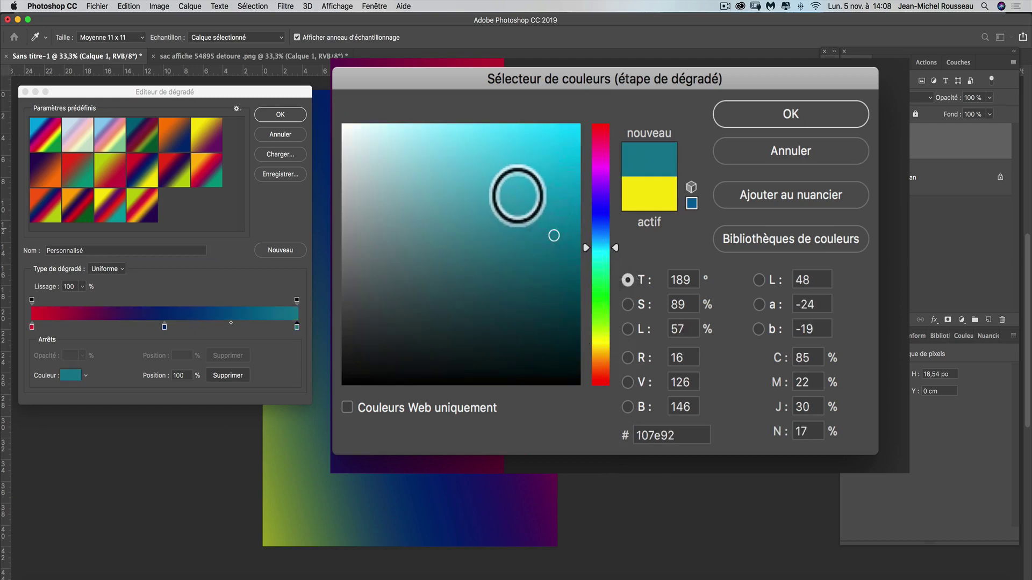
pyautogui.moveTo(518, 196)
pyautogui.mouseDown()
pyautogui.moveTo(428, 203)
pyautogui.moveTo(429, 256)
pyautogui.mouseUp()
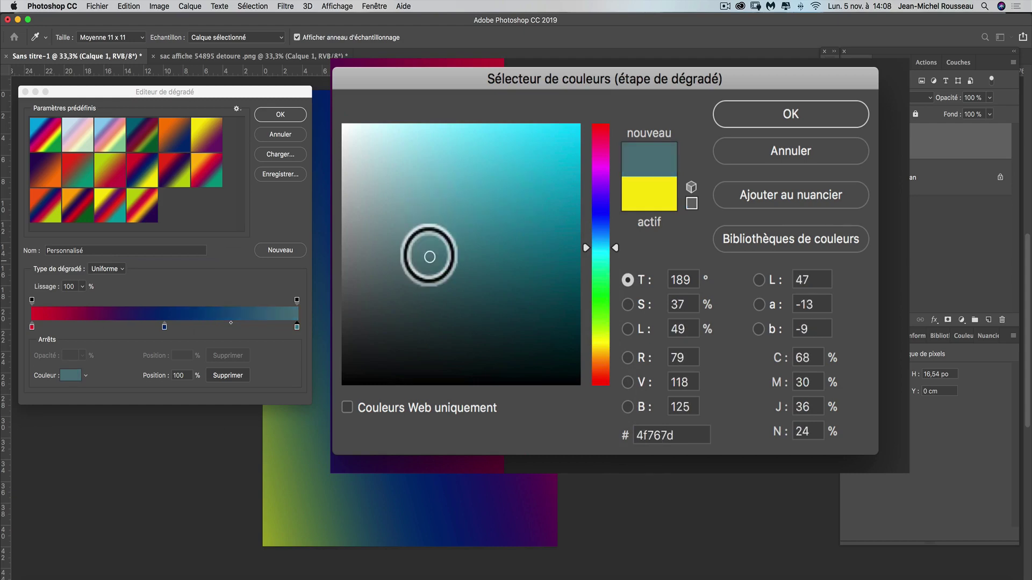
pyautogui.click(452, 322)
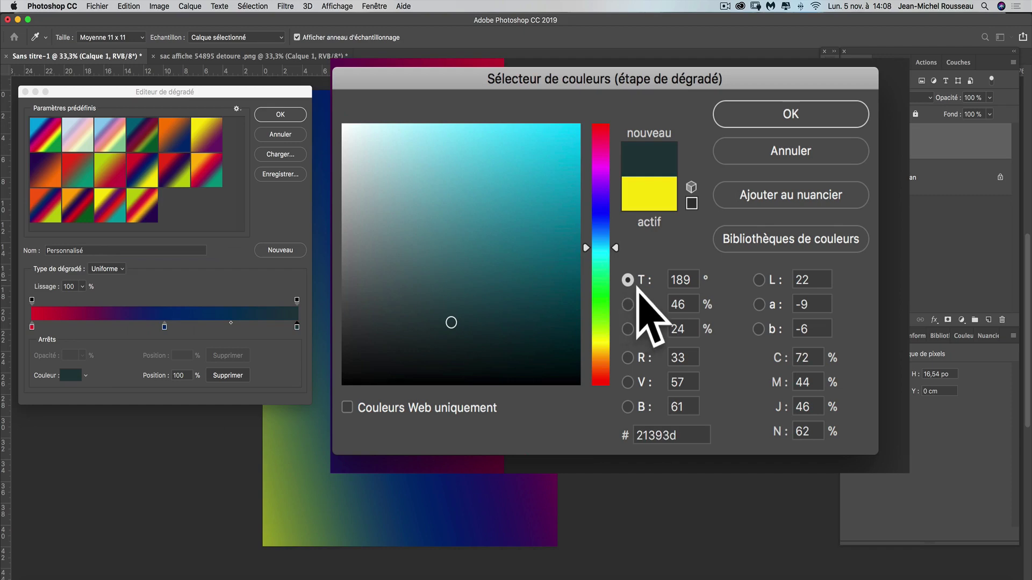
pyautogui.click(628, 330)
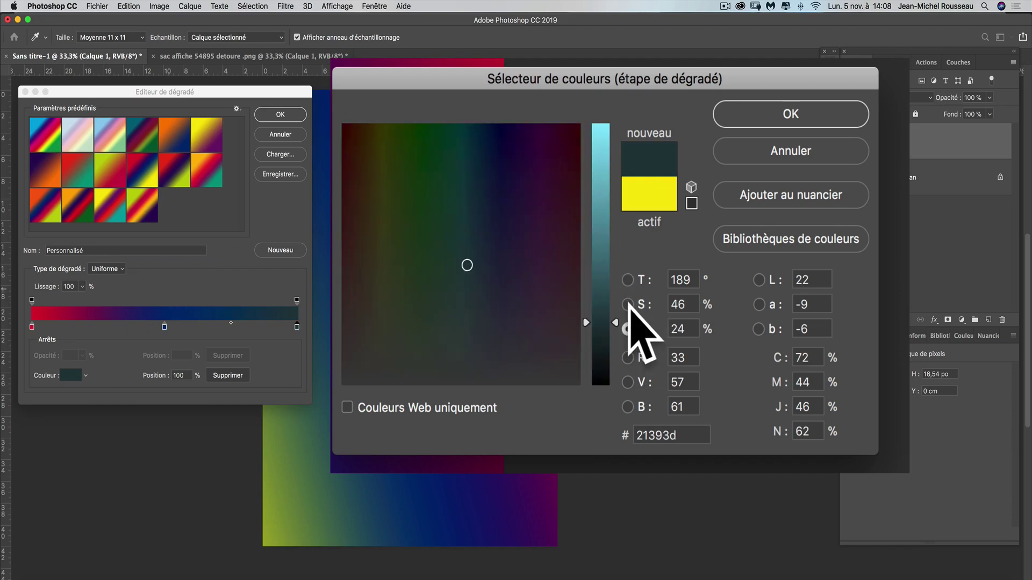
pyautogui.click(628, 305)
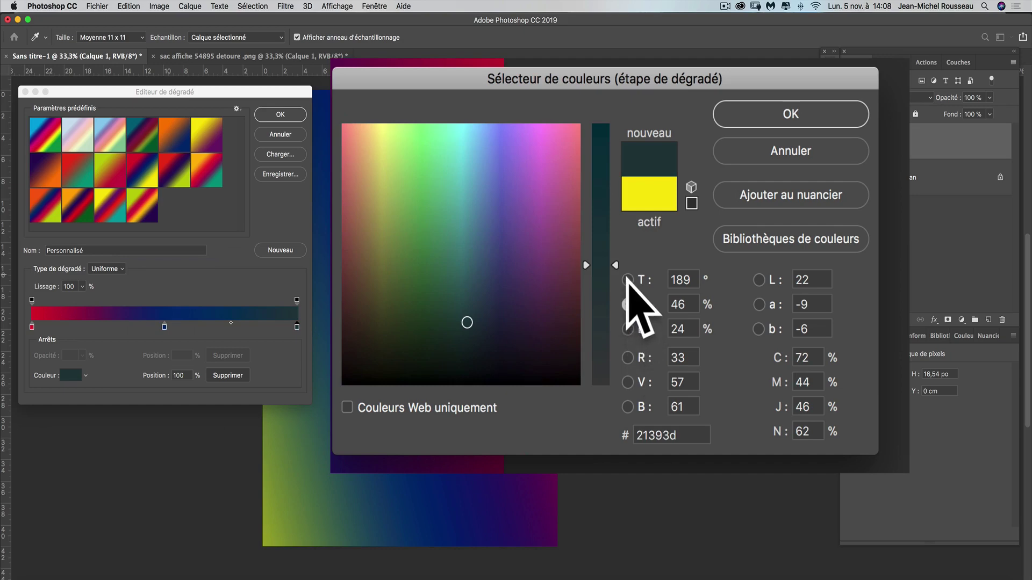
# Step: Using the picker's hue mode, set the gradient's end stop to magenta #ea1ae8 and accept the edited gradient
pyautogui.click(628, 279)
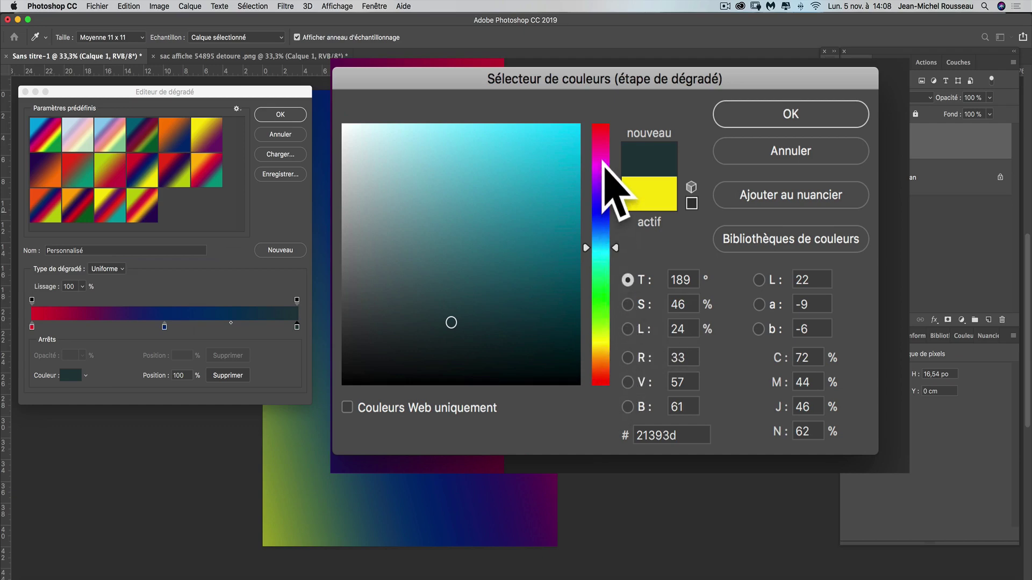
pyautogui.click(601, 166)
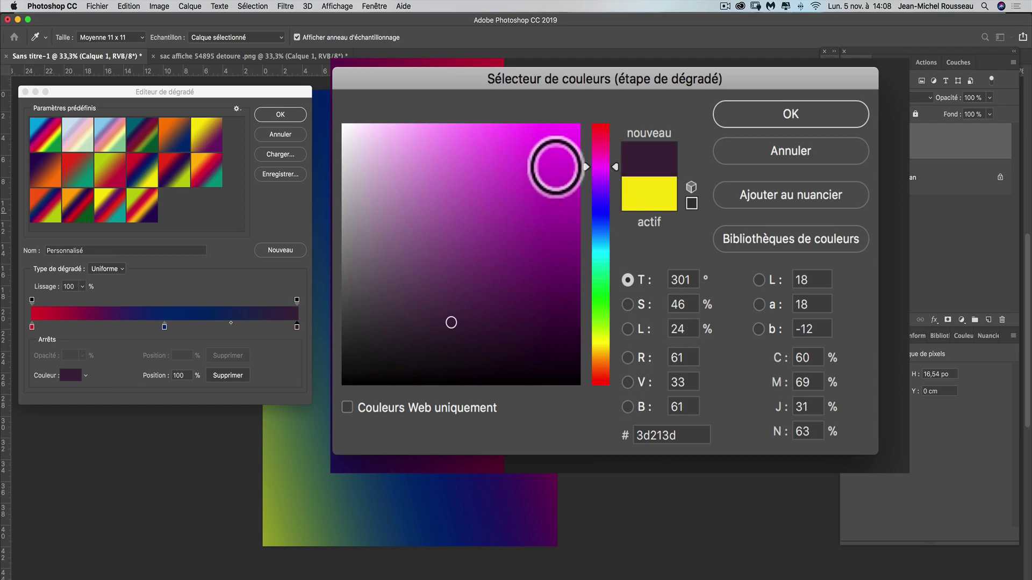
pyautogui.click(554, 163)
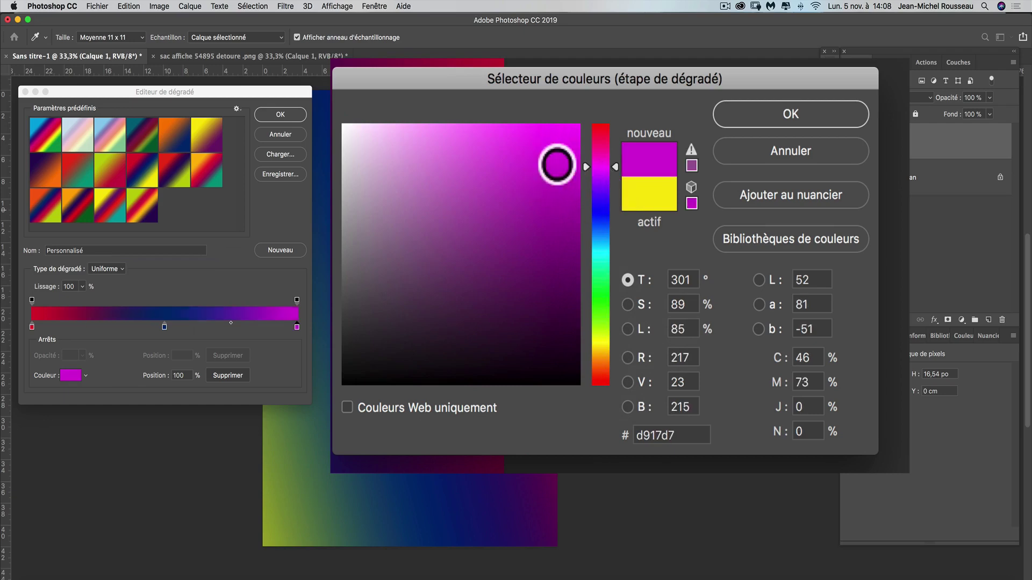
pyautogui.moveTo(555, 163); pyautogui.dragTo(554, 145)
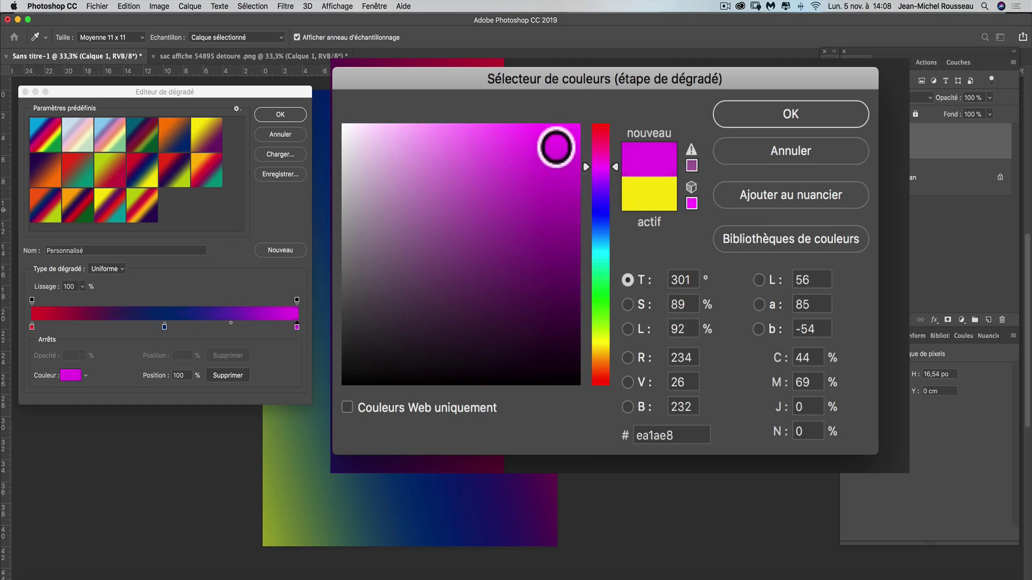
pyautogui.click(780, 115)
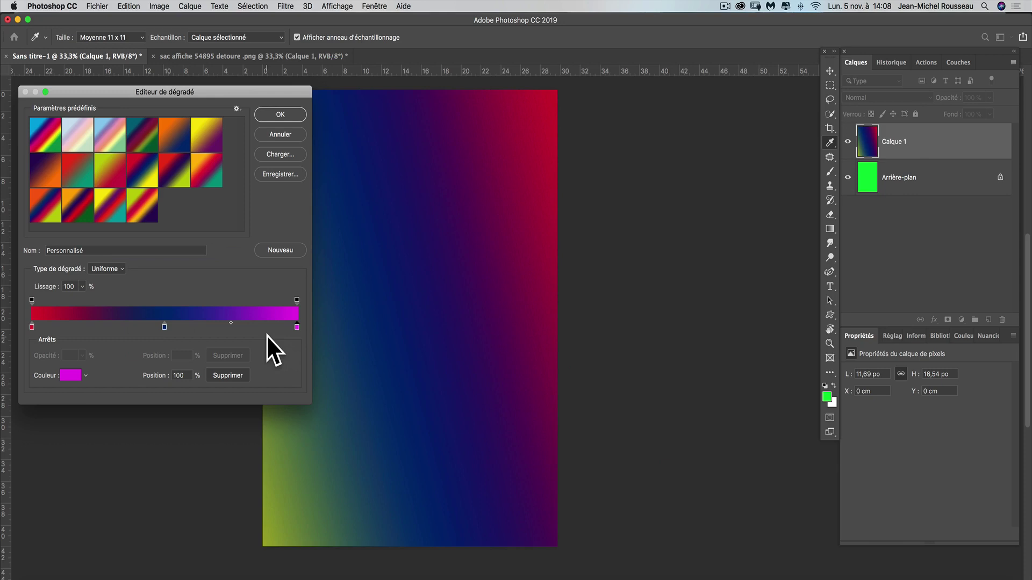
pyautogui.click(269, 115)
# Step: Fill Calque 1 with the red-blue-magenta linear gradient, first horizontally from right to left, then diagonally from upper left to lower right
pyautogui.moveTo(182, 323); pyautogui.dragTo(231, 255)
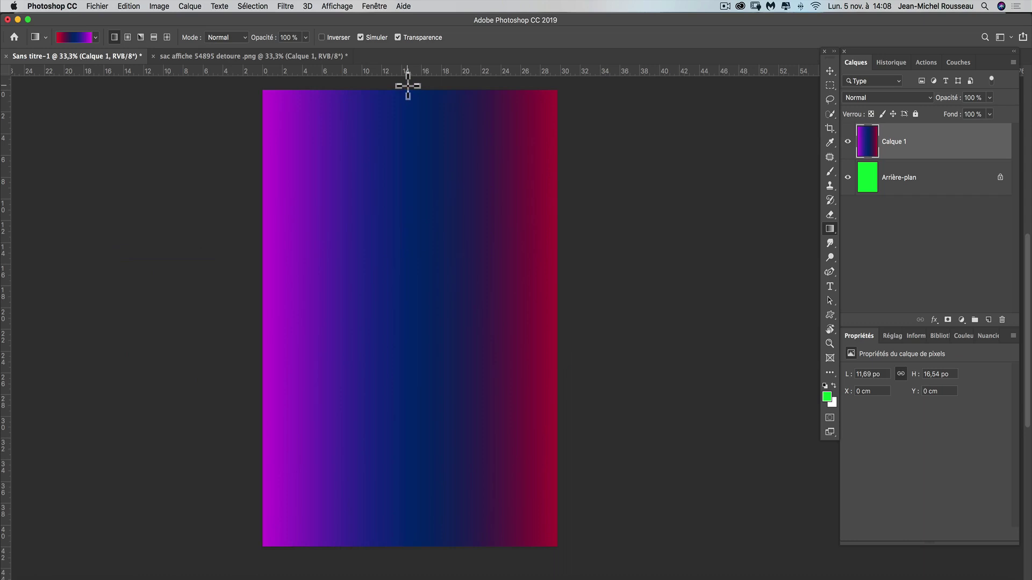
pyautogui.moveTo(286, 115); pyautogui.dragTo(477, 426)
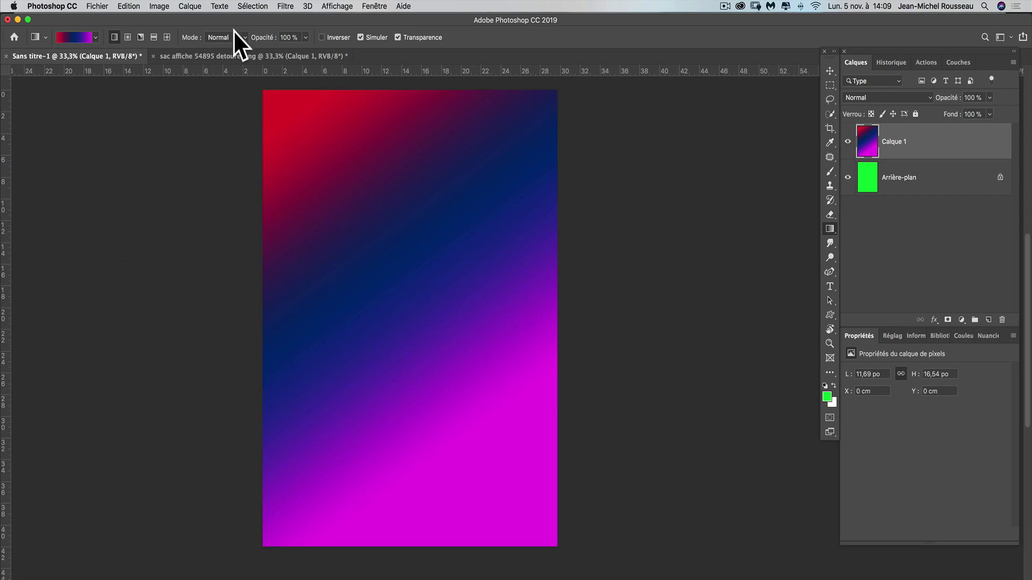
# Step: Add a color stop at 74% between the gradient's blue and magenta stops and color it dark green #1f612a
pyautogui.click(70, 37)
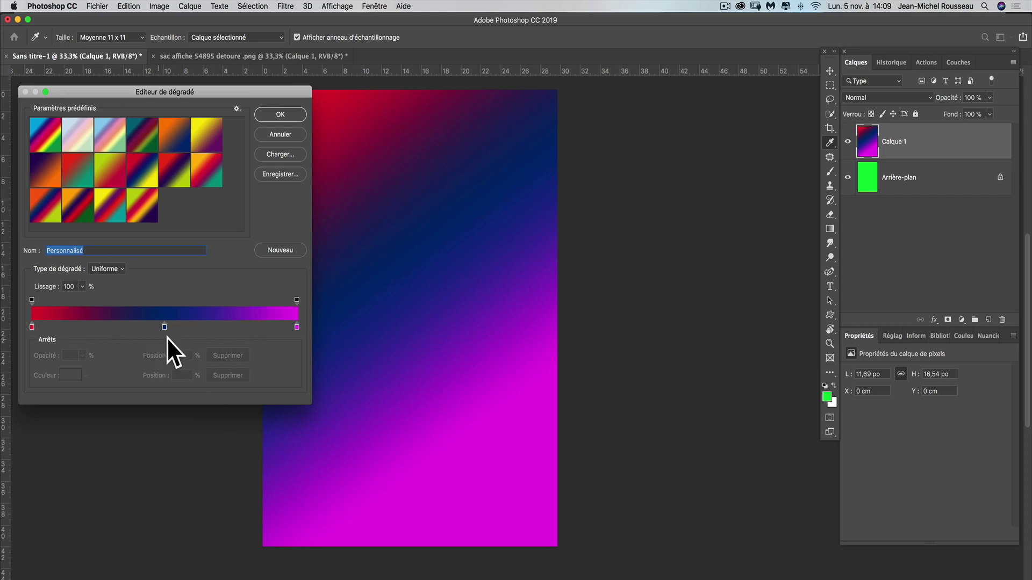
pyautogui.click(228, 325)
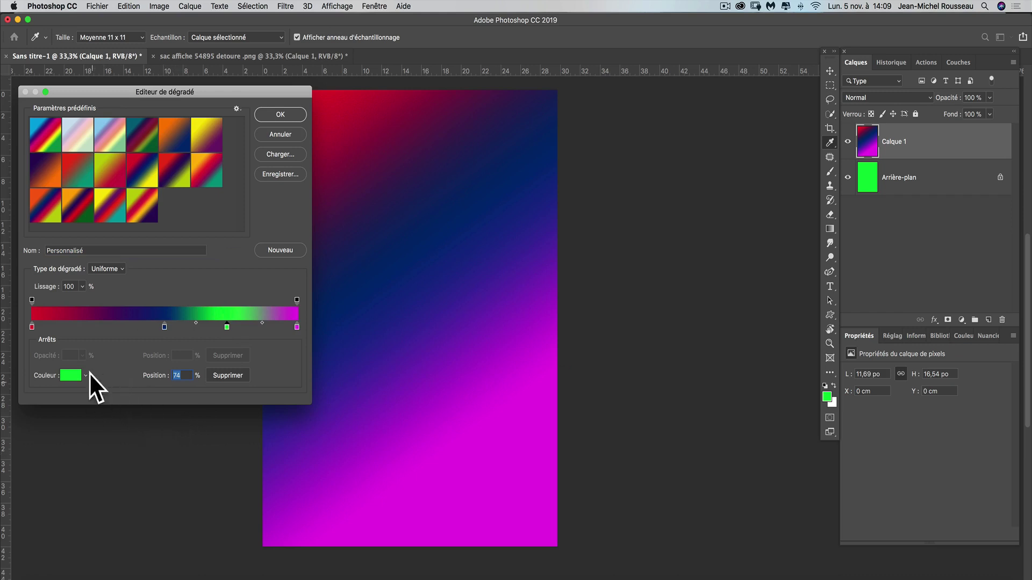
pyautogui.click(70, 375)
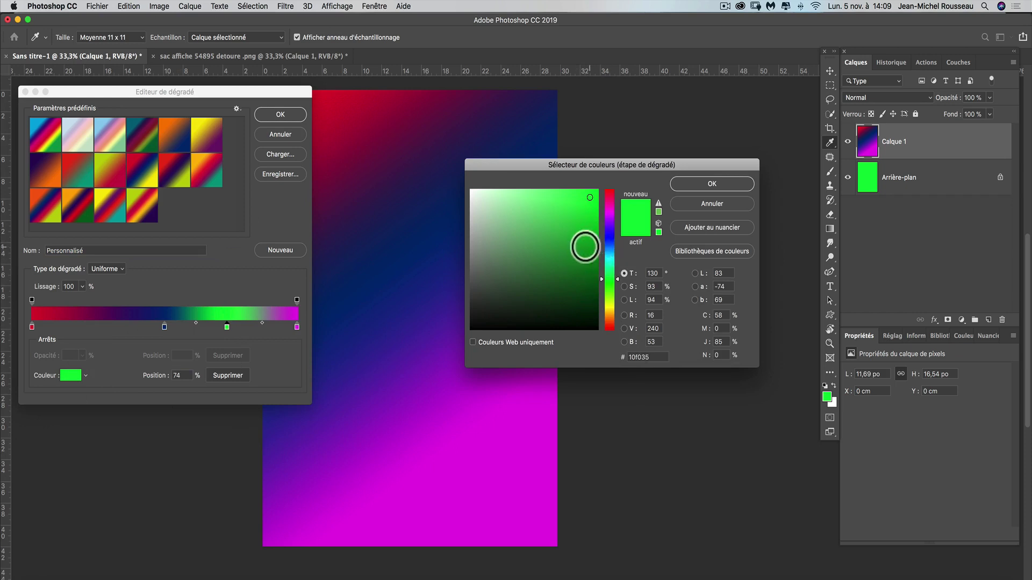
pyautogui.click(558, 276)
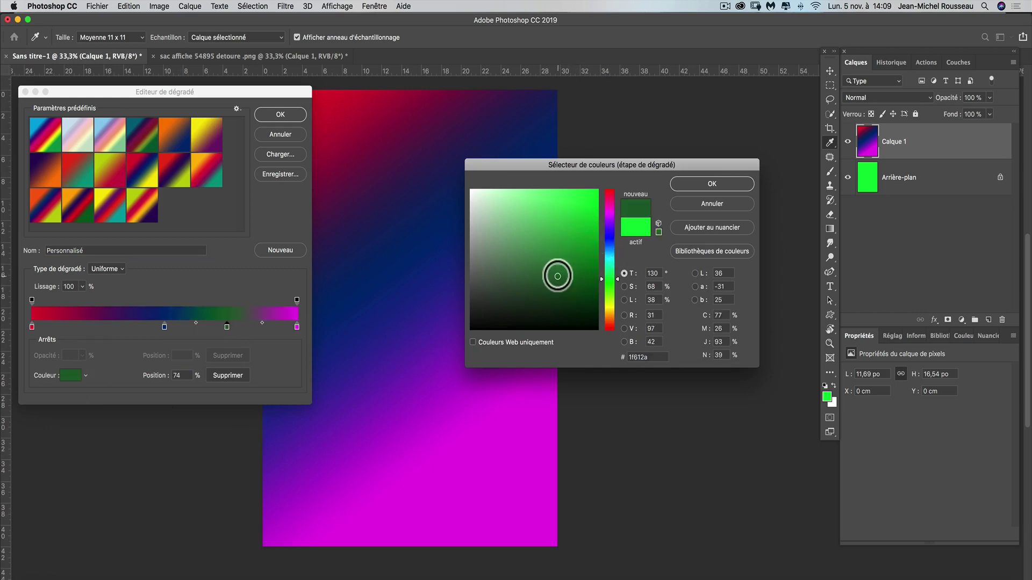
pyautogui.click(701, 185)
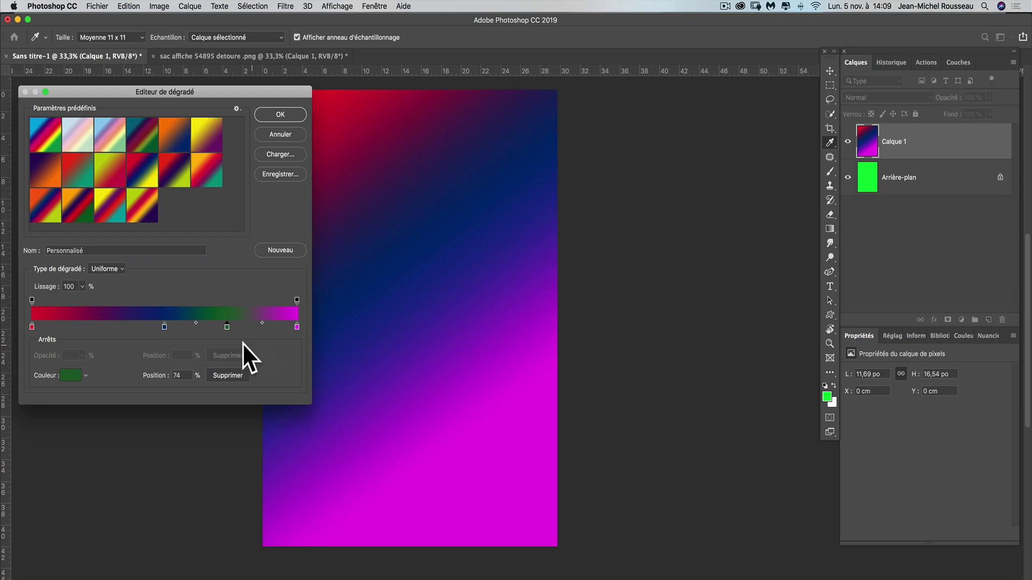
# Step: Add a color stop at 18% between the gradient's red and blue stops and color it orange #f2930b
pyautogui.click(80, 325)
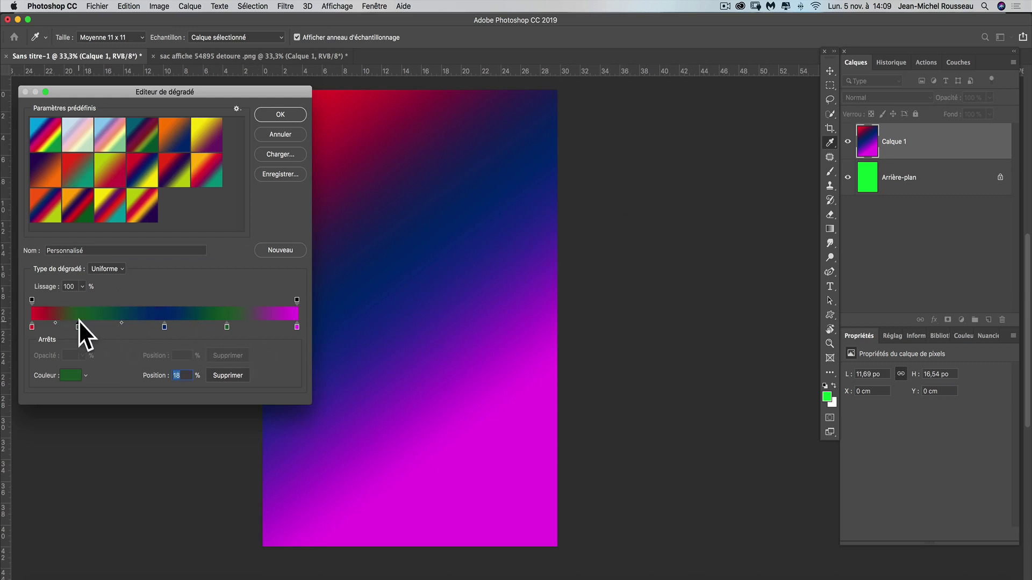
pyautogui.click(69, 375)
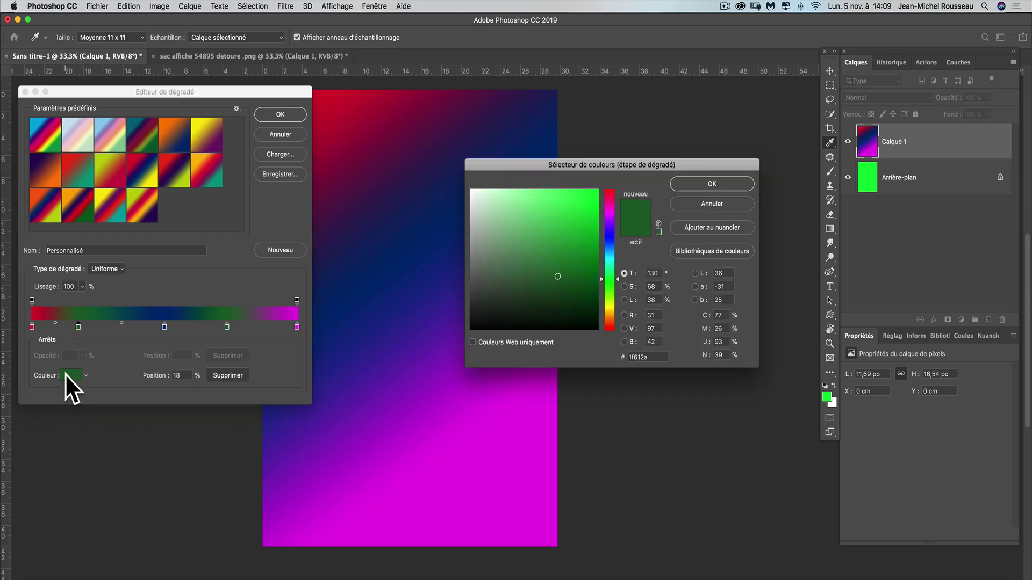
pyautogui.click(611, 315)
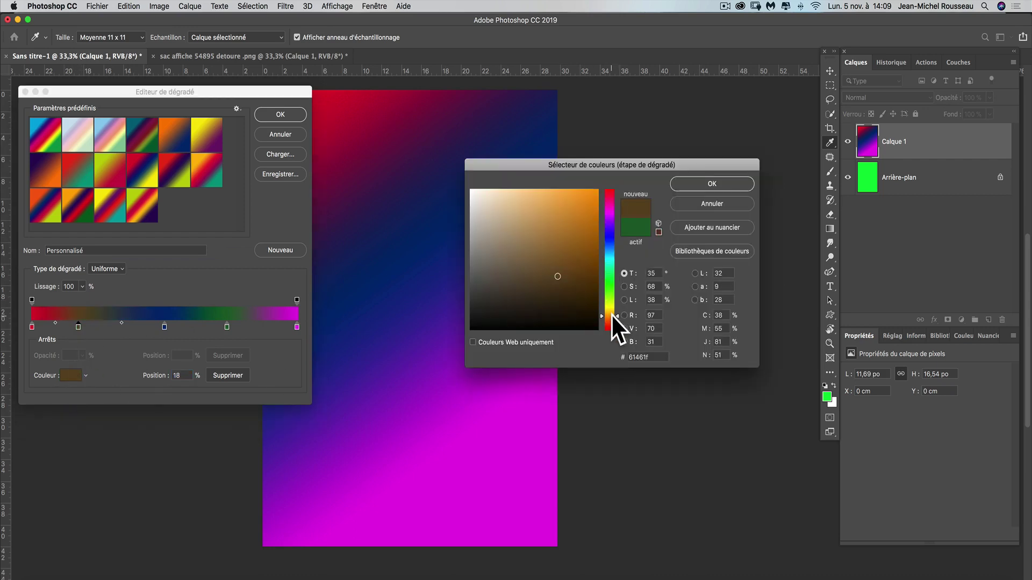
pyautogui.moveTo(550, 239); pyautogui.dragTo(594, 197)
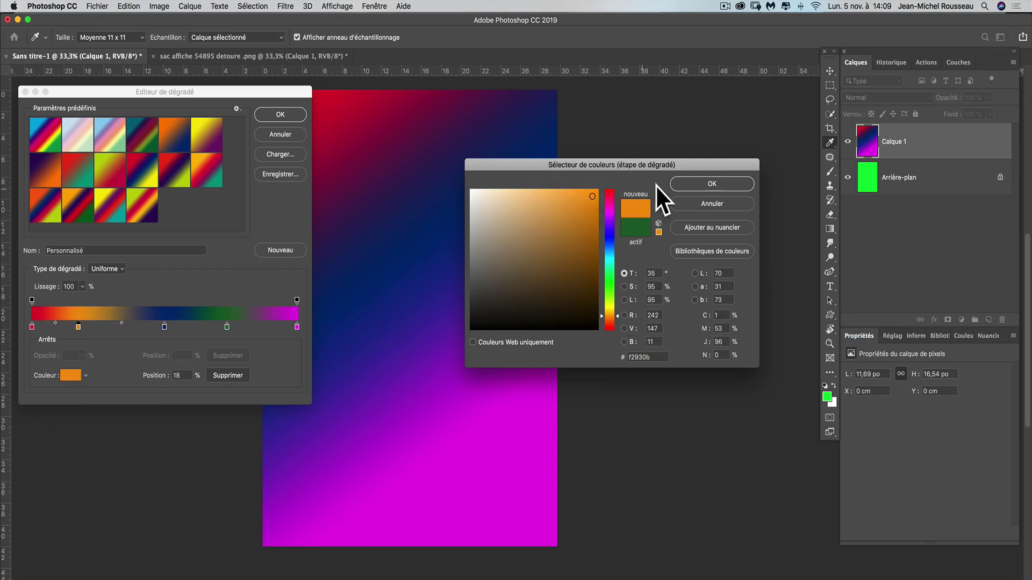
pyautogui.click(708, 182)
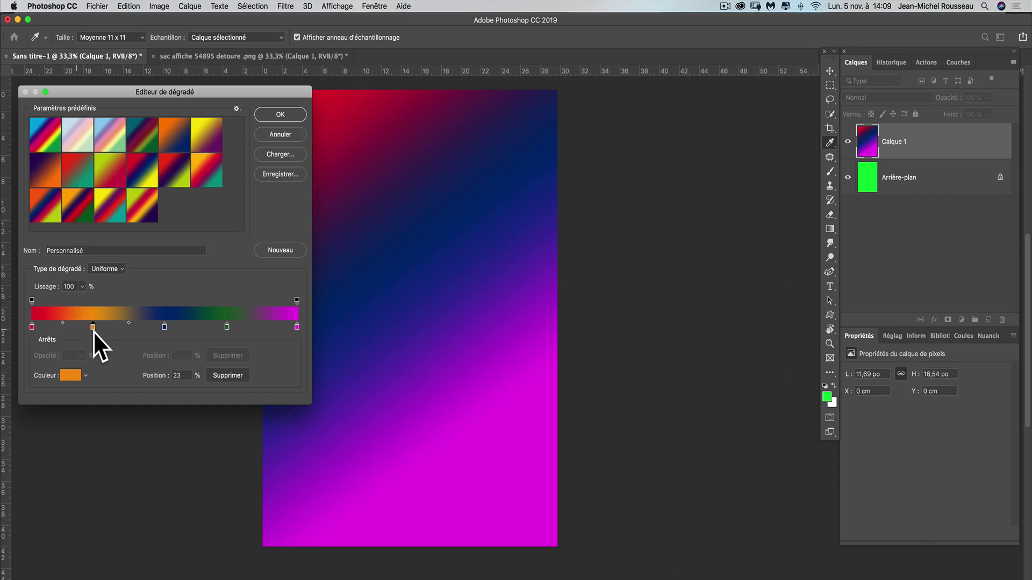
# Step: Move the orange stop to 23%, shift the blue stop slightly toward green, place the green stop at 76%, and accept the gradient
pyautogui.click(93, 329)
pyautogui.click(164, 327)
pyautogui.click(227, 327)
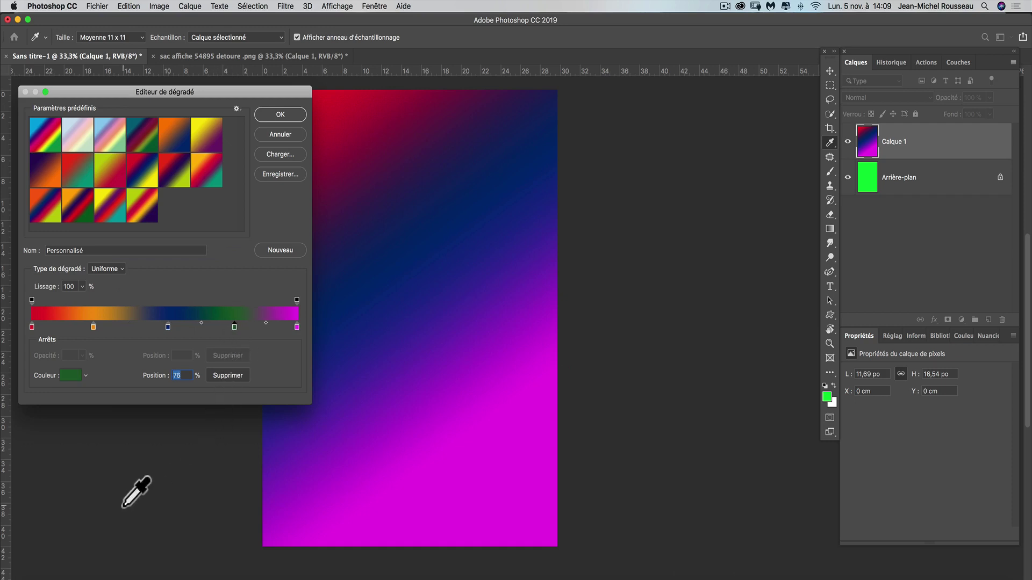
pyautogui.click(276, 112)
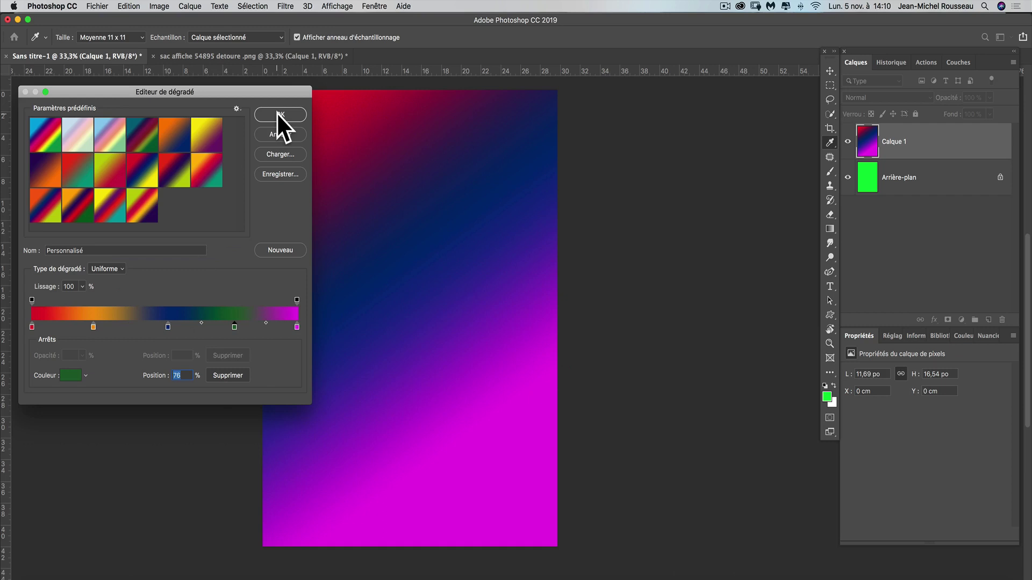
pyautogui.click(277, 113)
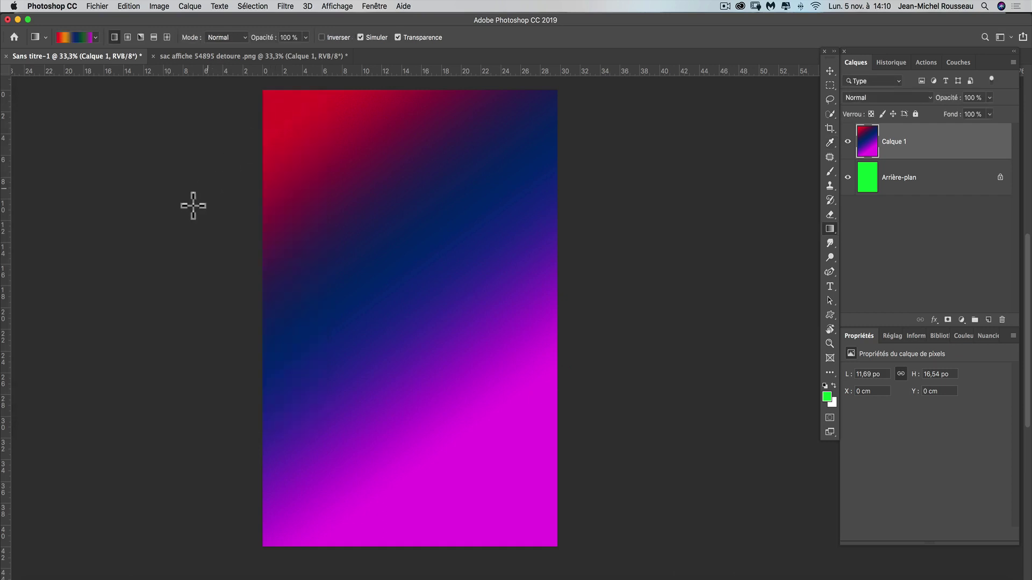
# Step: Fill Calque 1 with the five-color linear gradient horizontally from left to right, first across the whole canvas, then ending slightly past its middle
pyautogui.moveTo(140, 249); pyautogui.dragTo(632, 246)
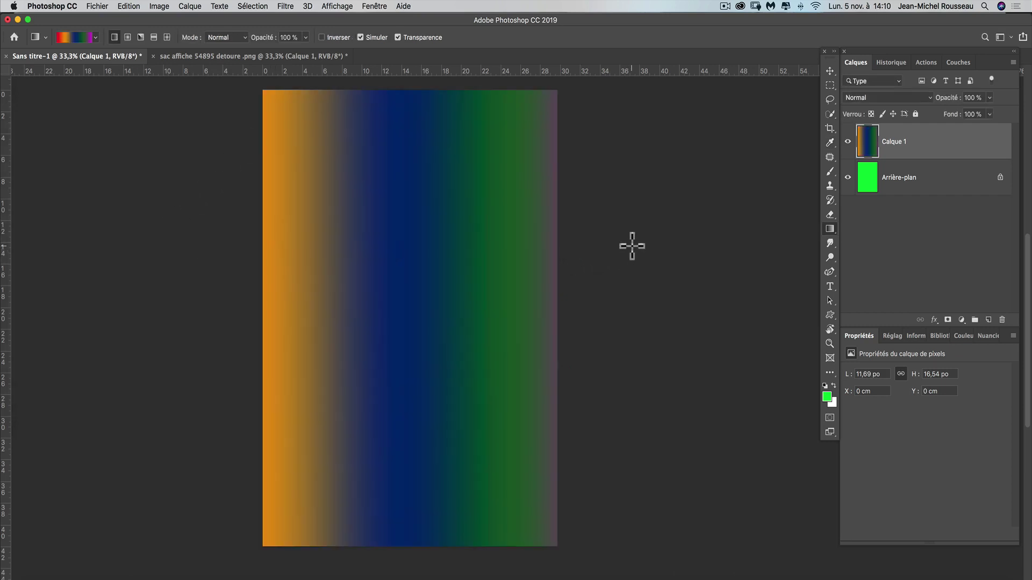
pyautogui.moveTo(237, 313); pyautogui.dragTo(438, 312)
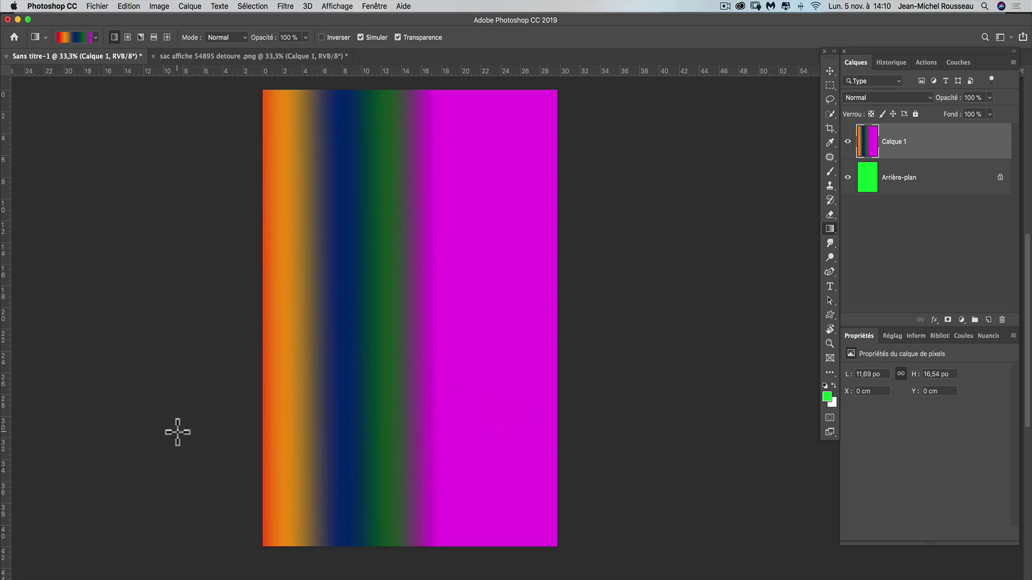
# Step: Edit the gradient and move the midpoint between the red and orange stops to 55%
pyautogui.click(75, 35)
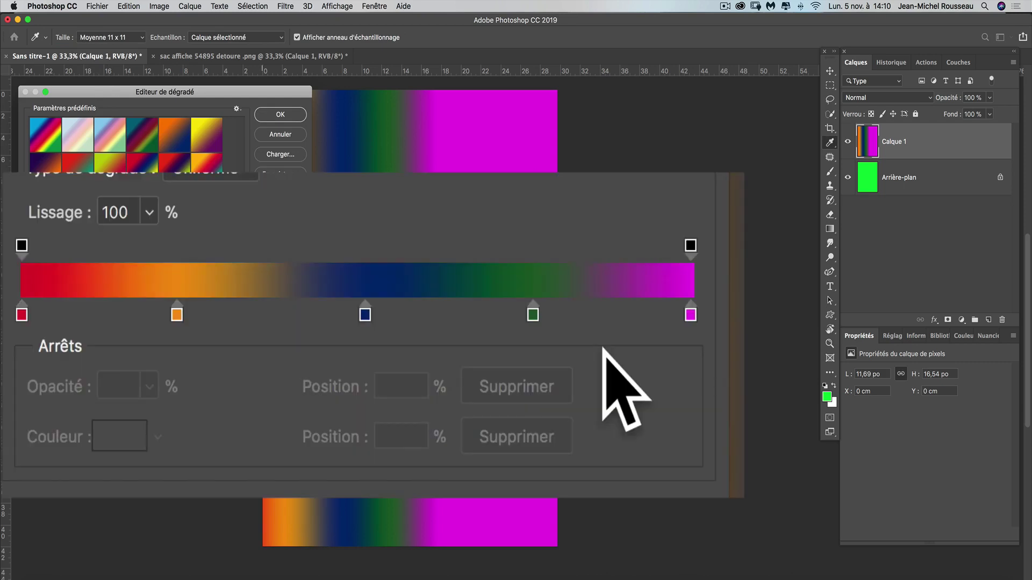
pyautogui.click(176, 314)
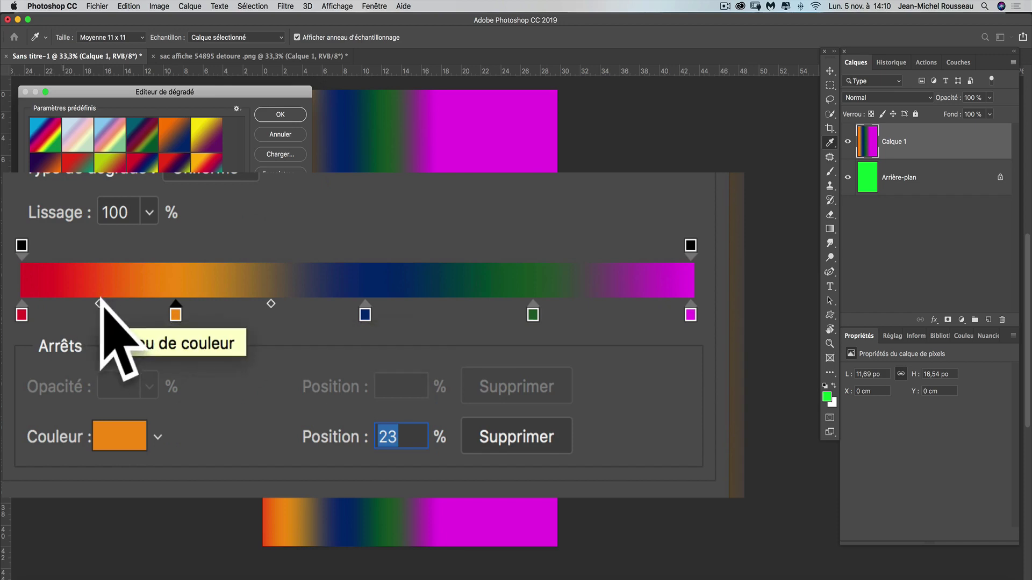
pyautogui.click(99, 303)
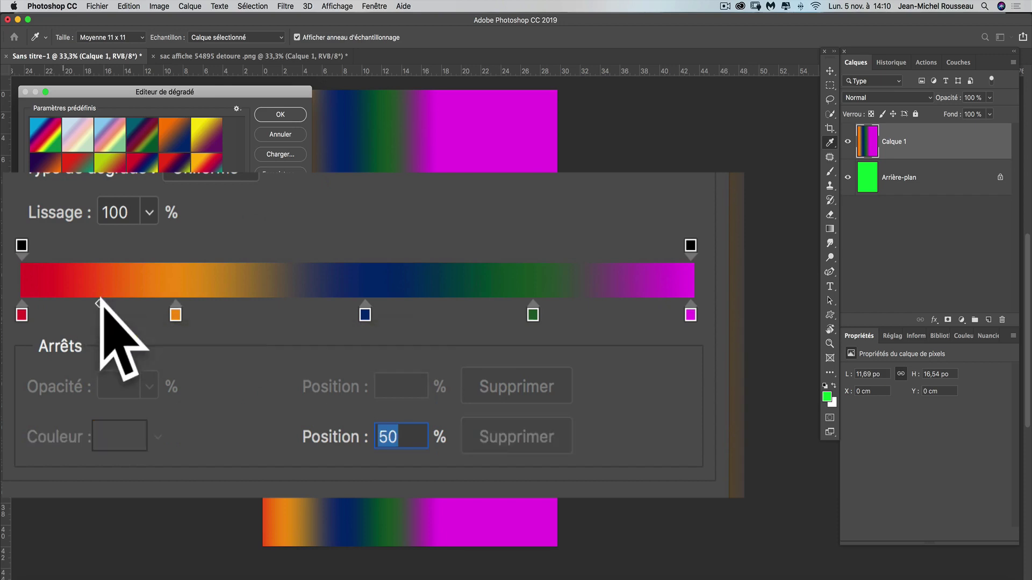
pyautogui.moveTo(99, 303)
pyautogui.mouseDown()
pyautogui.moveTo(116, 303)
pyautogui.moveTo(61, 303)
pyautogui.moveTo(107, 303)
pyautogui.mouseUp()
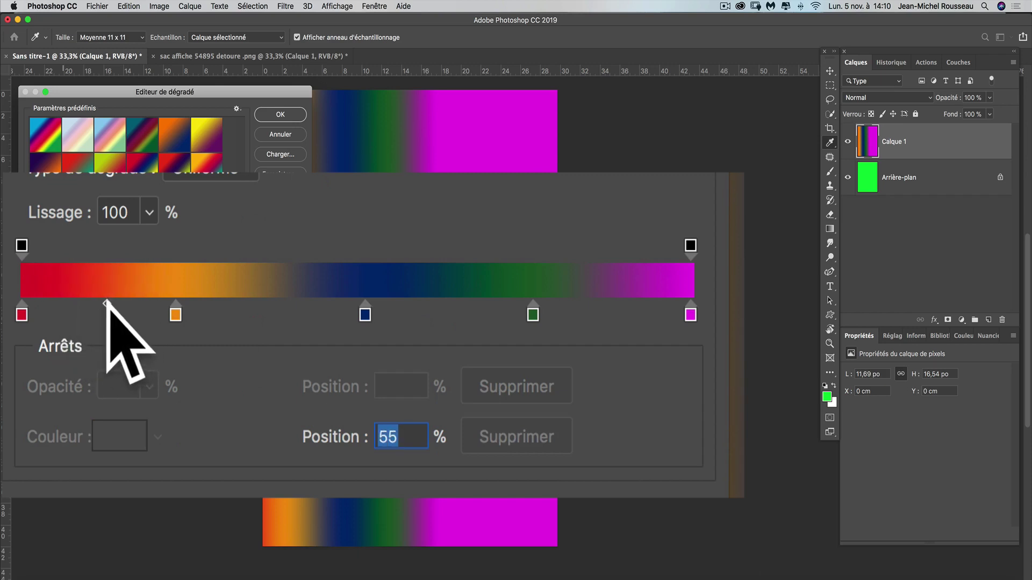
# Step: Recolor the gradient's blue stop at 51% to #002e82 and accept the gradient
pyautogui.click(365, 315)
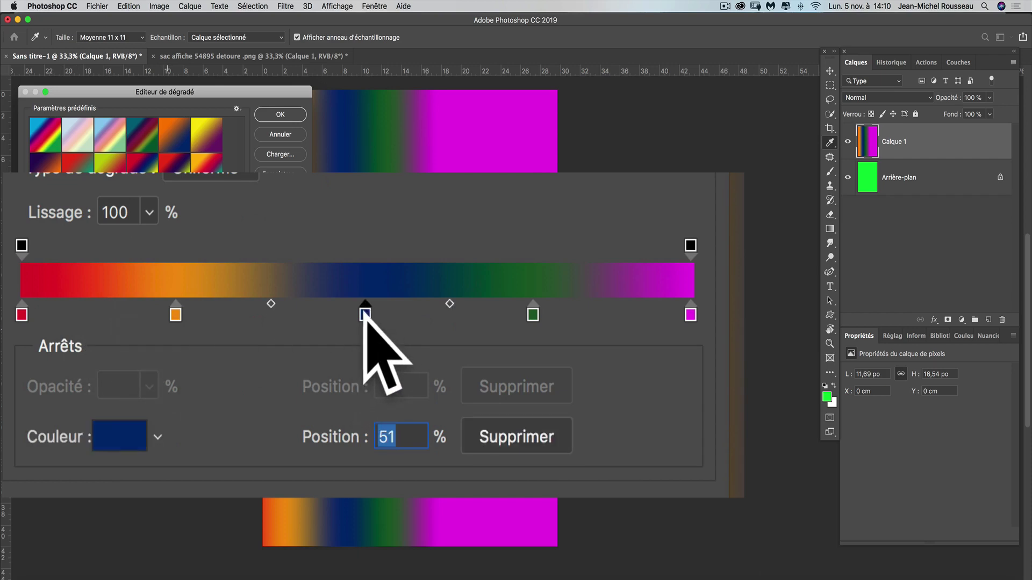
pyautogui.click(272, 303)
pyautogui.moveTo(271, 303)
pyautogui.mouseDown()
pyautogui.moveTo(300, 304)
pyautogui.moveTo(272, 303)
pyautogui.mouseUp()
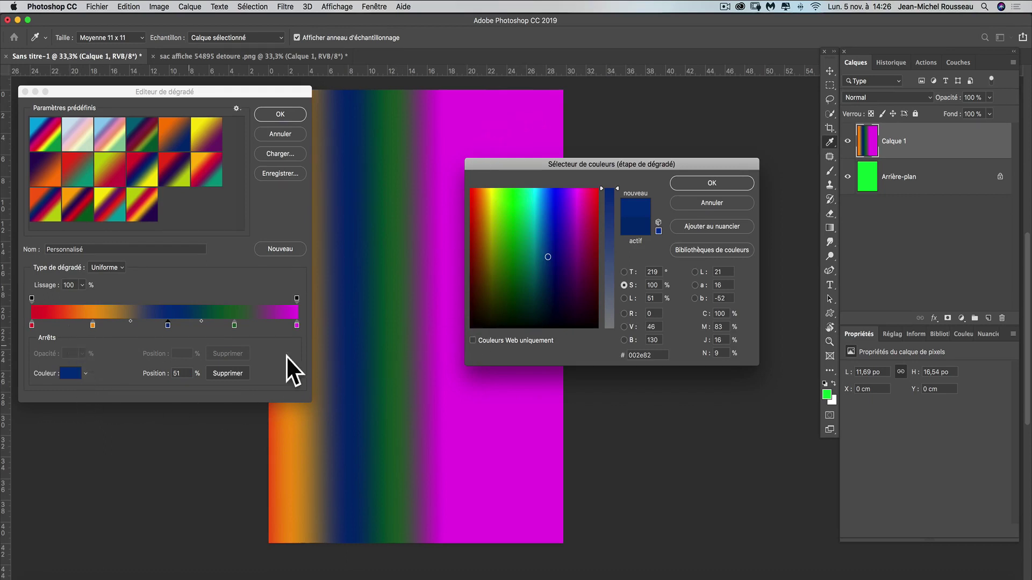
pyautogui.click(697, 184)
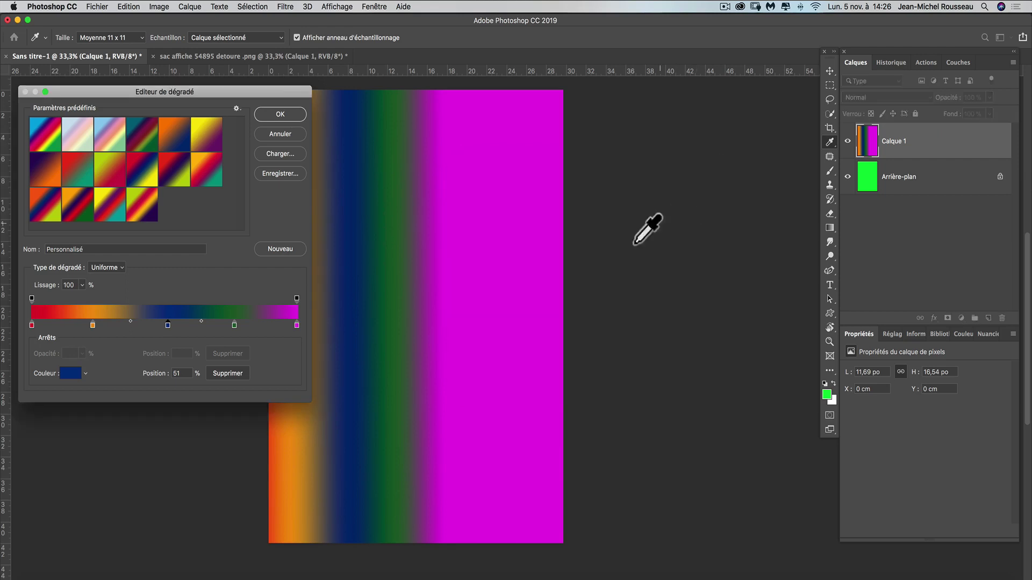
pyautogui.moveTo(164, 94); pyautogui.dragTo(194, 99)
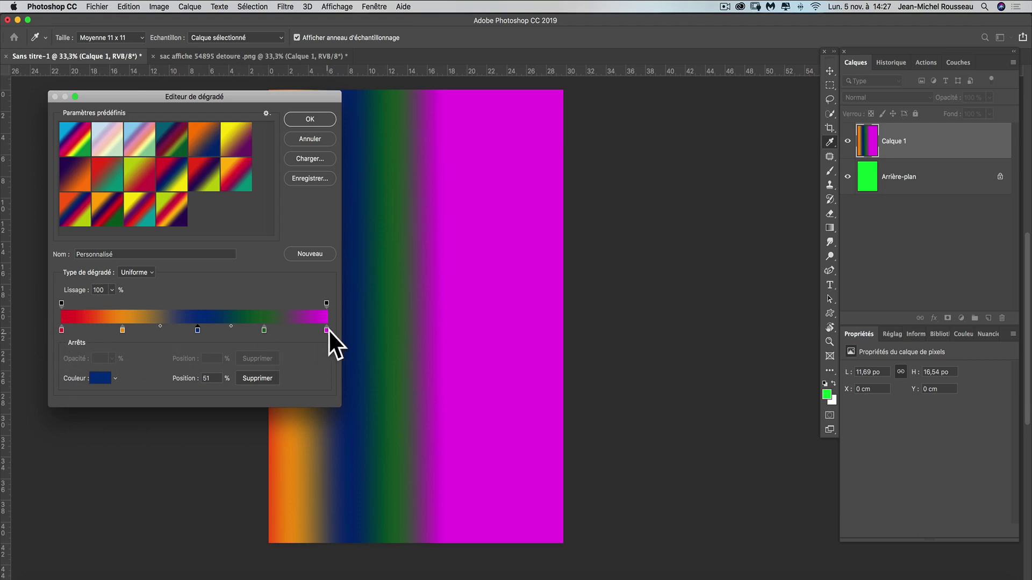
pyautogui.click(321, 122)
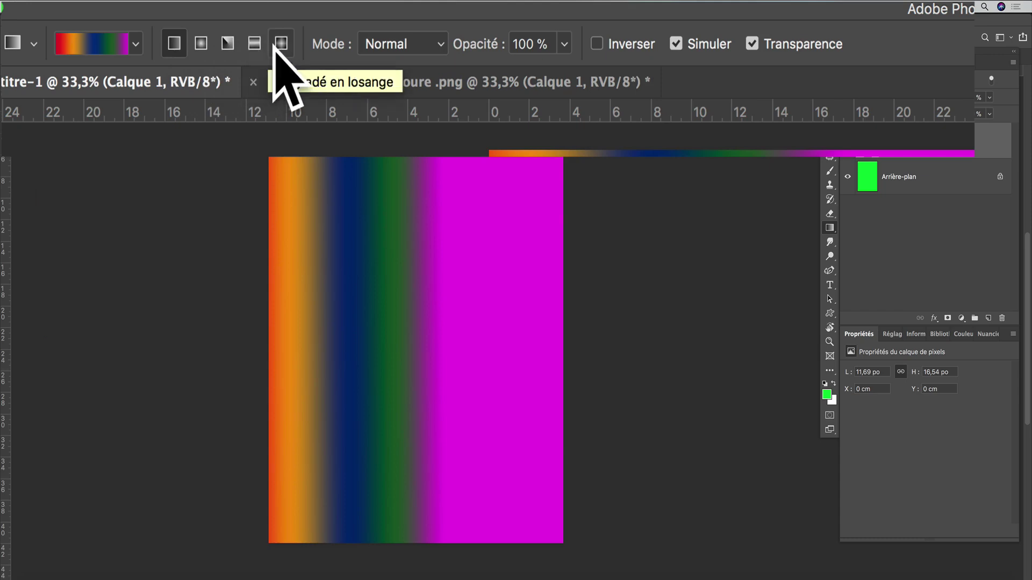
# Step: Review the blending modes available for the Gradient tool, keeping Normal
pyautogui.click(423, 43)
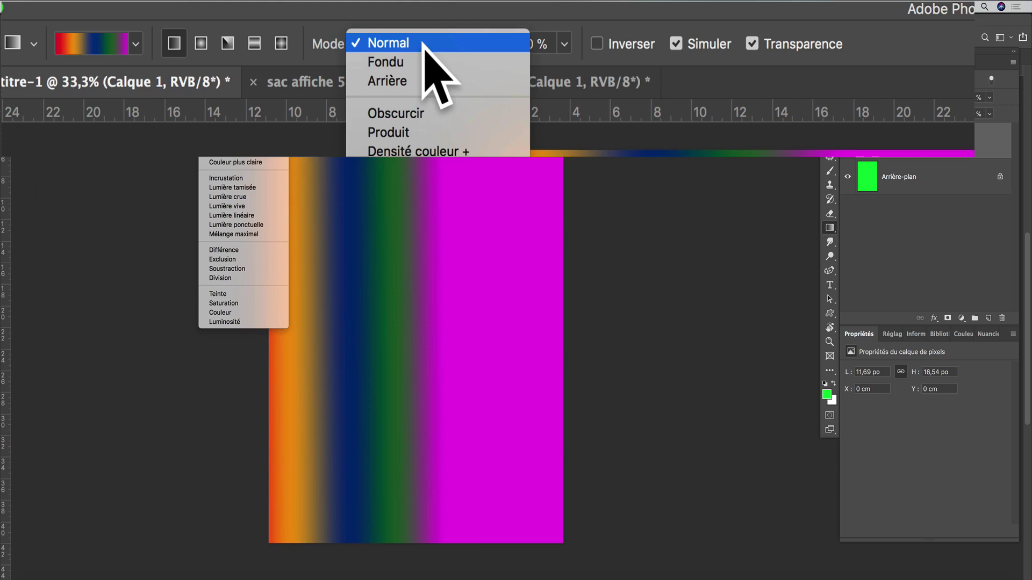
pyautogui.click(469, 46)
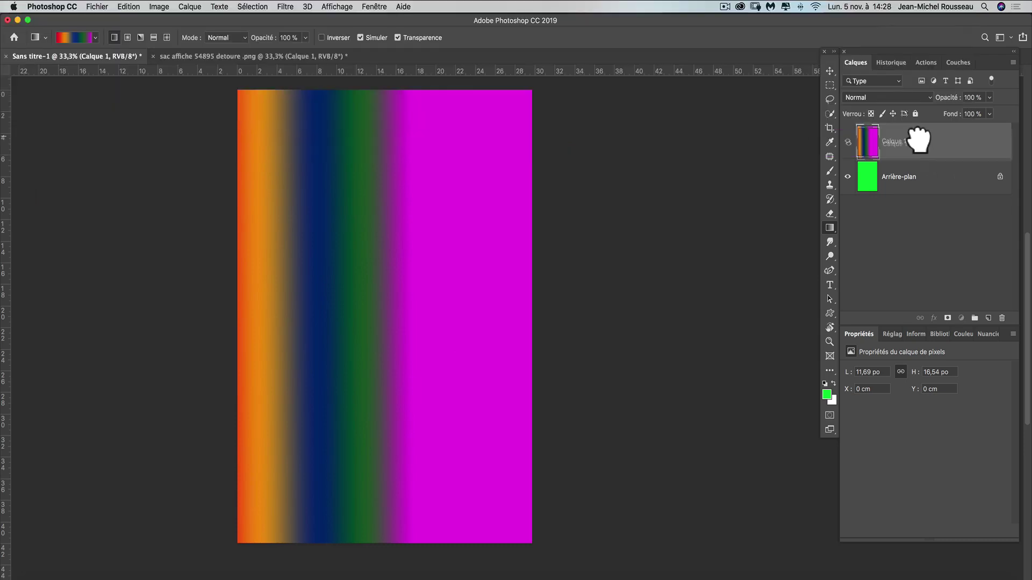
# Step: Duplicate Calque 1, then replace both gradient layers with one new empty layer above the green background
pyautogui.moveTo(884, 140); pyautogui.dragTo(992, 319)
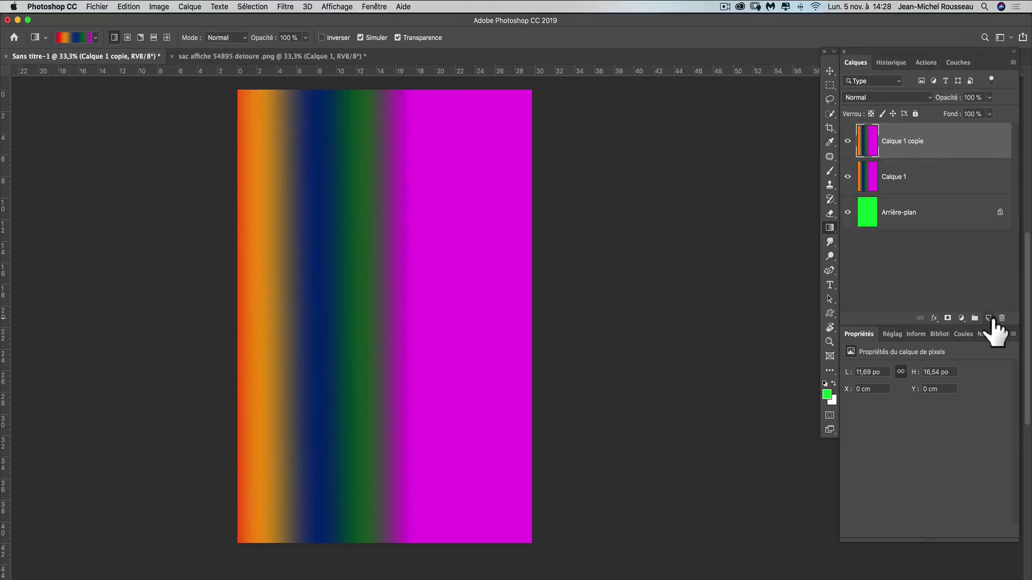
pyautogui.moveTo(940, 143); pyautogui.dragTo(1003, 316)
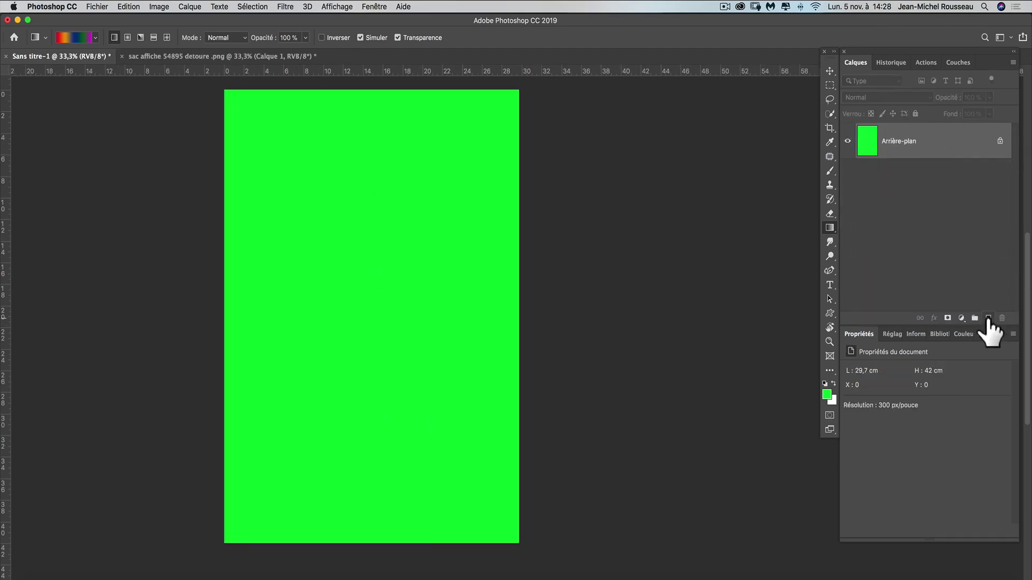
pyautogui.click(987, 319)
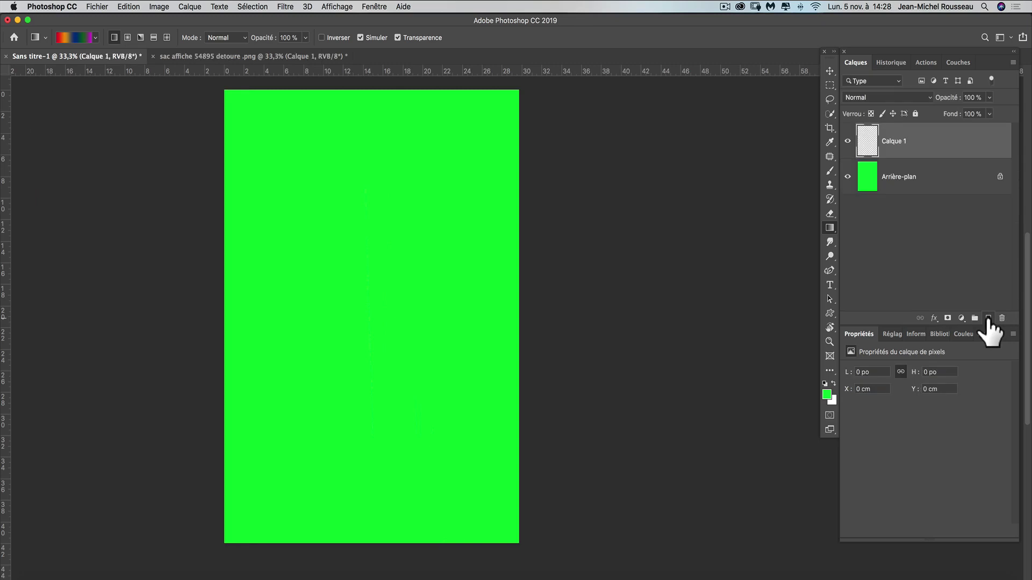
# Step: Set the Gradient tool's opacity to 60% and fill the new layer with the five-color gradient from left to right, sloping slightly downward
pyautogui.click(69, 38)
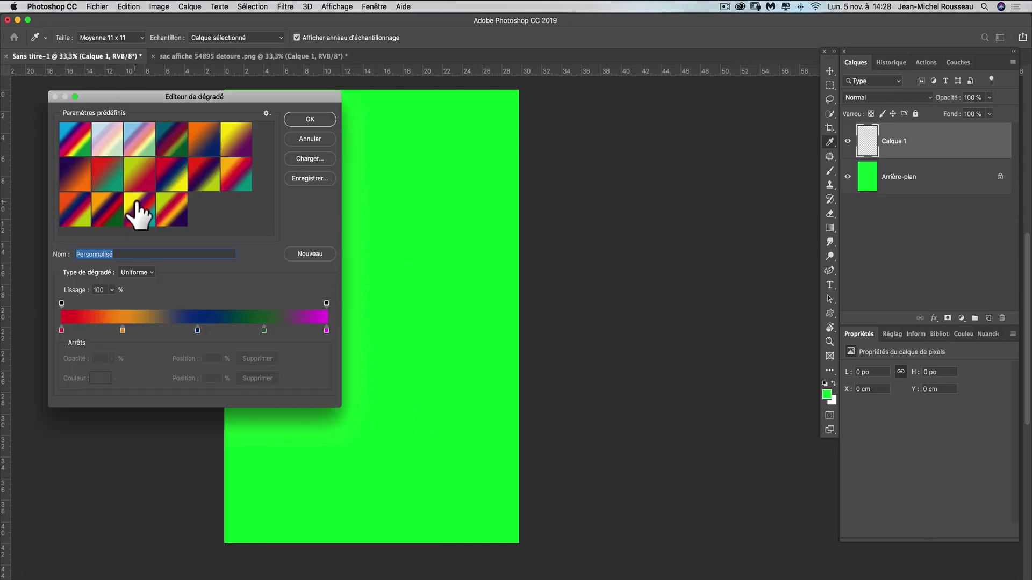
pyautogui.click(308, 118)
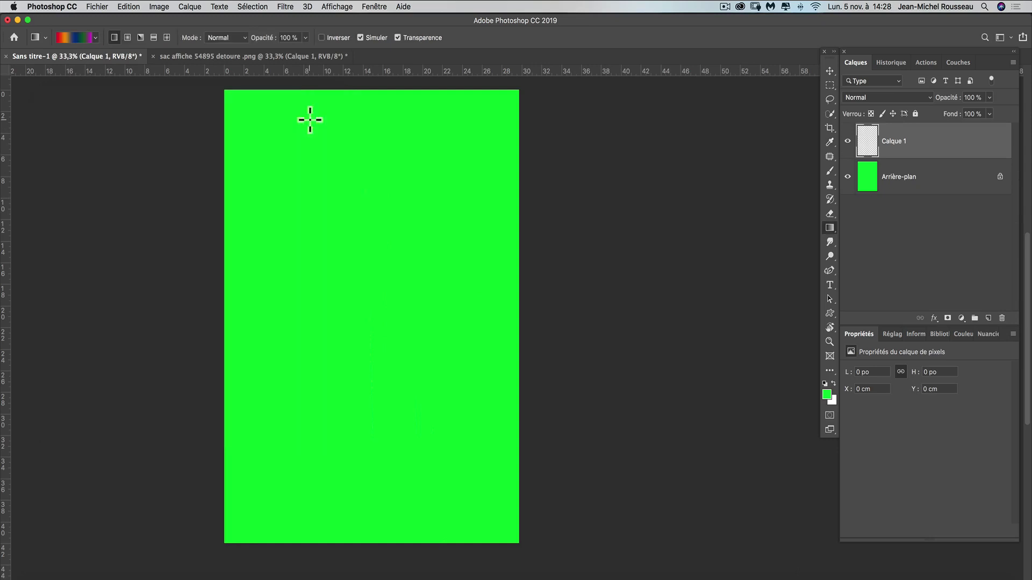
pyautogui.click(306, 36)
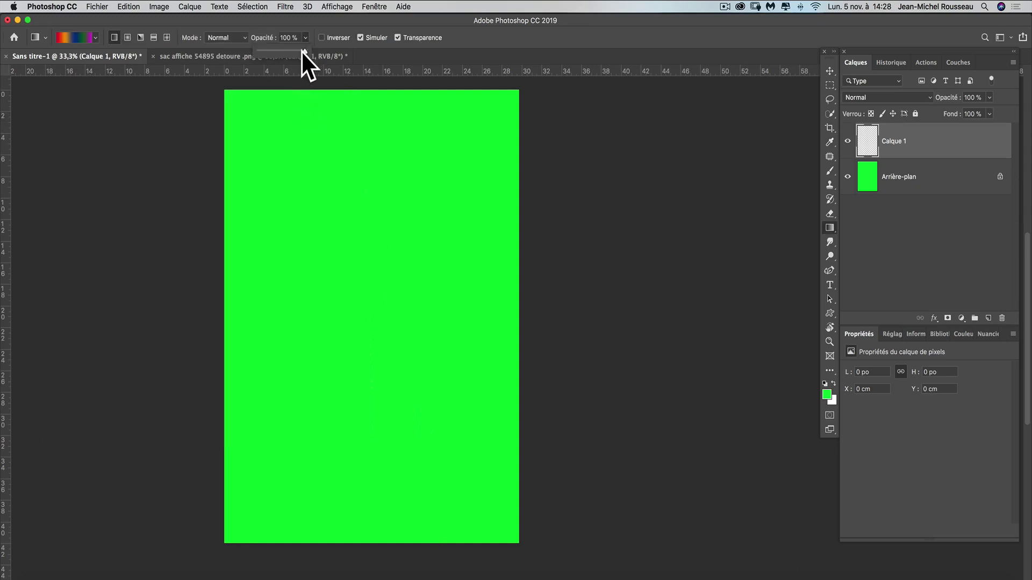
pyautogui.click(288, 50)
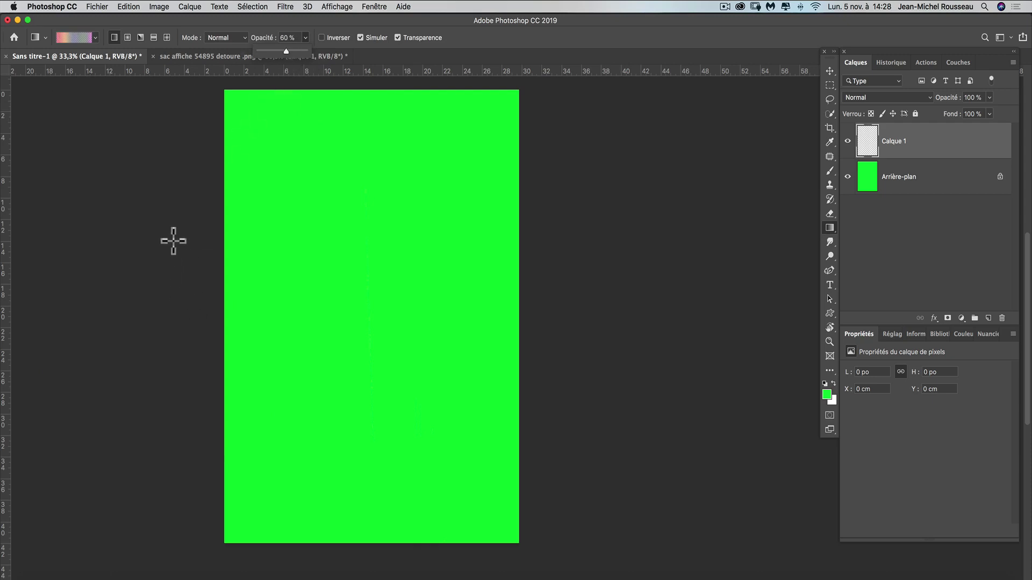
pyautogui.moveTo(173, 241); pyautogui.dragTo(557, 271)
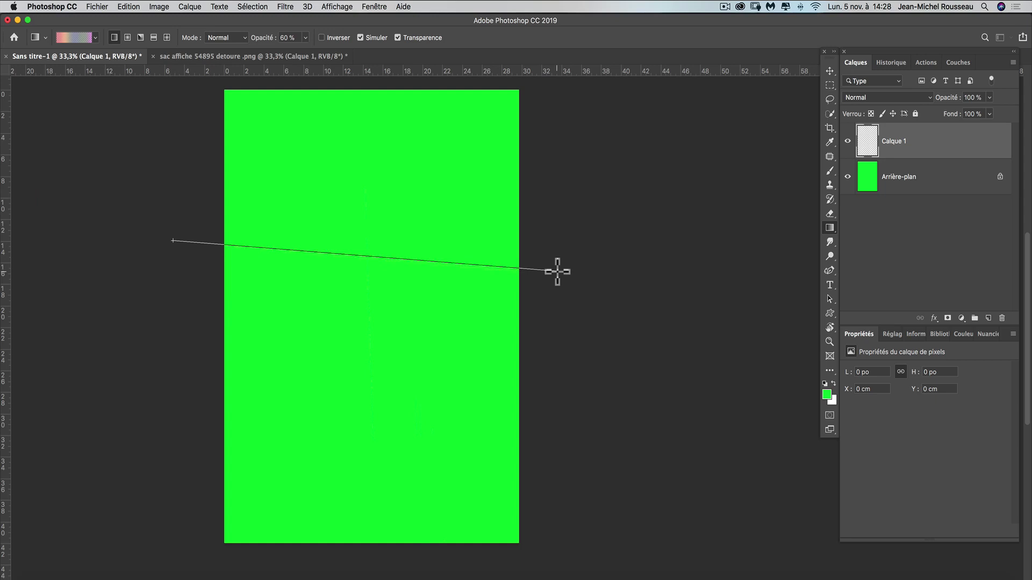
pyautogui.moveTo(558, 271); pyautogui.dragTo(557, 272)
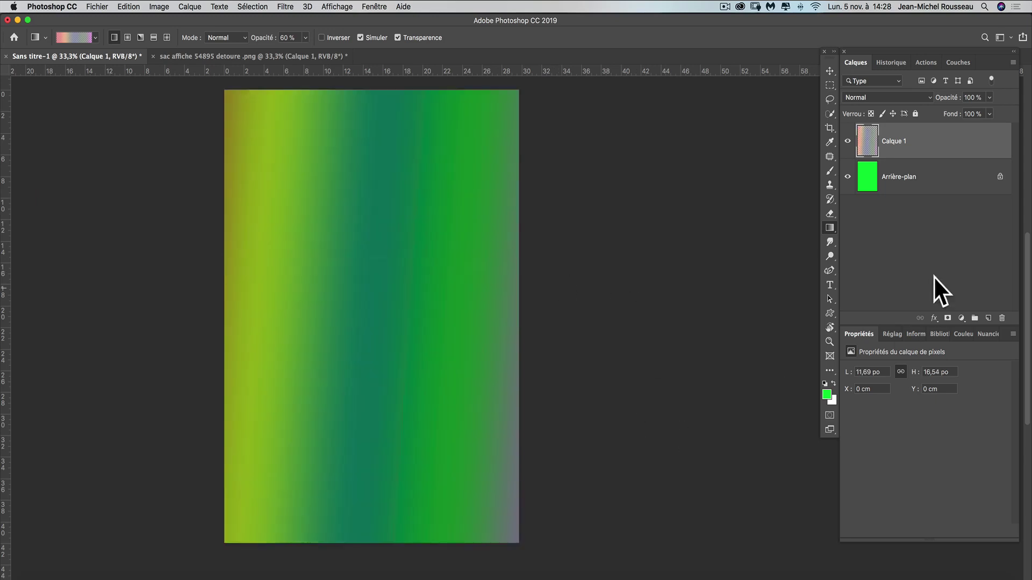
# Step: Hide the green background and build up Calque 1's opacity with repeated left-to-right passes of the gradient at 60%
pyautogui.click(848, 176)
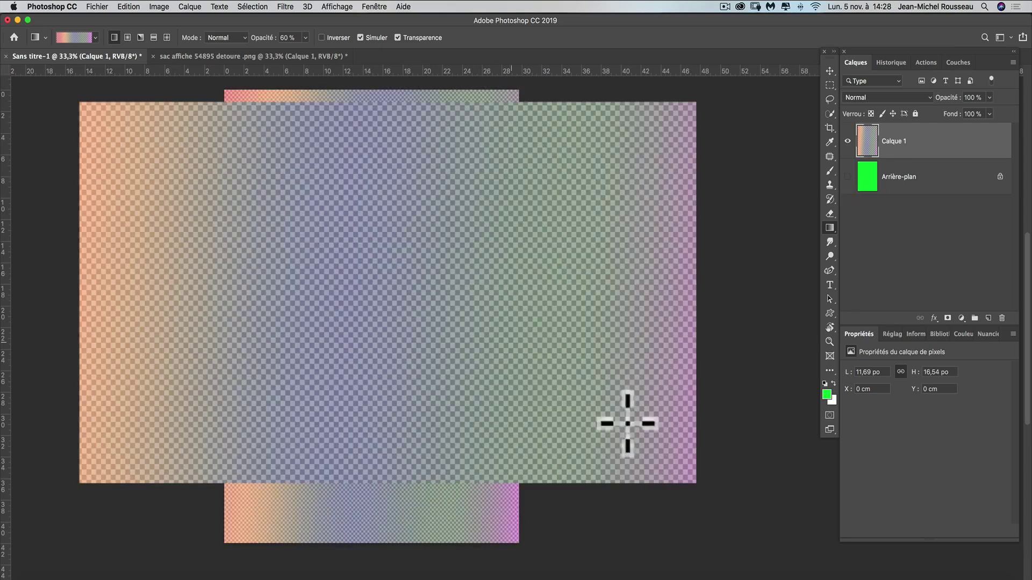
pyautogui.moveTo(229, 302); pyautogui.dragTo(571, 296)
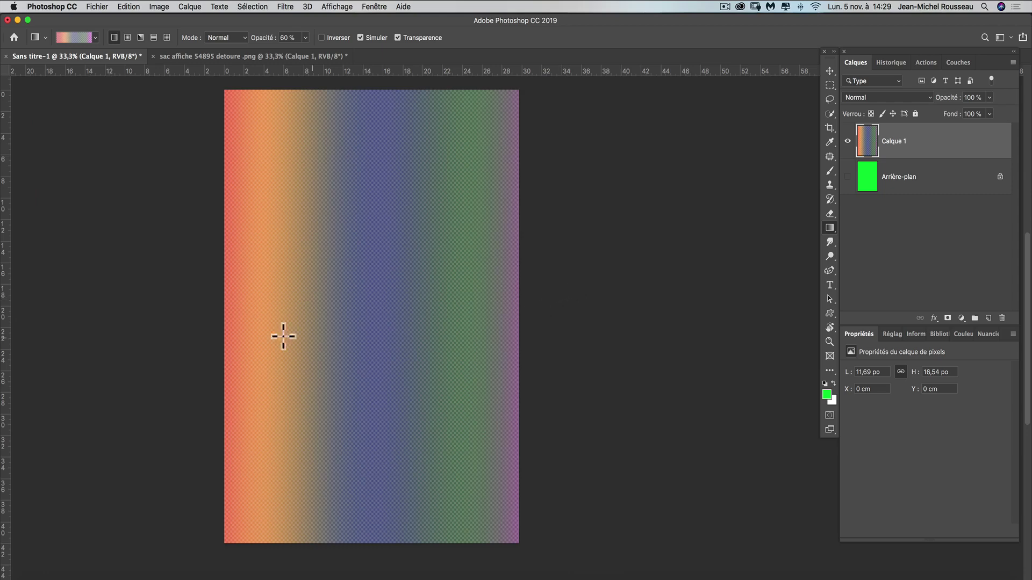
pyautogui.moveTo(175, 316); pyautogui.dragTo(556, 322)
pyautogui.moveTo(154, 333); pyautogui.dragTo(590, 342)
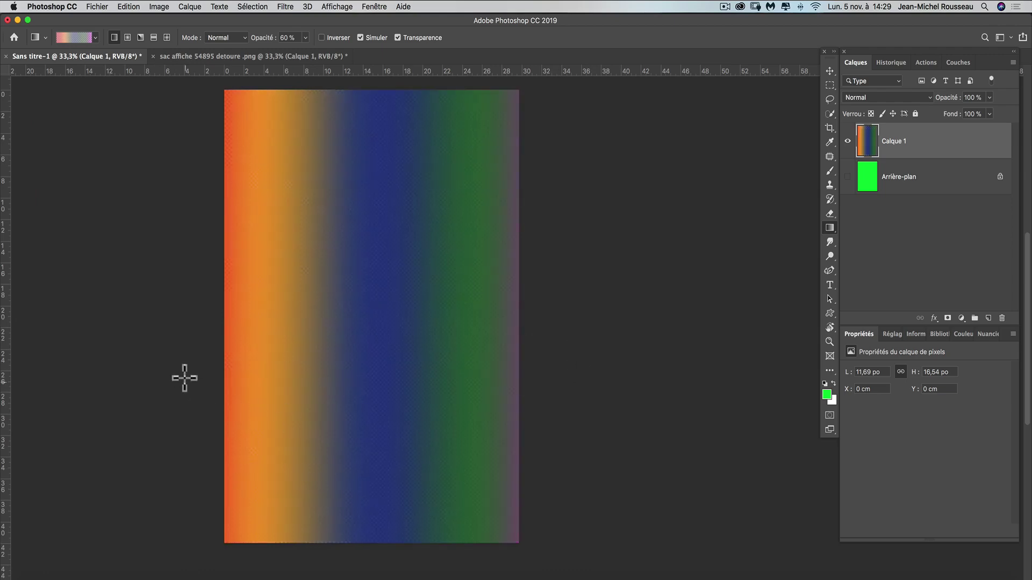
pyautogui.moveTo(168, 352); pyautogui.dragTo(578, 352)
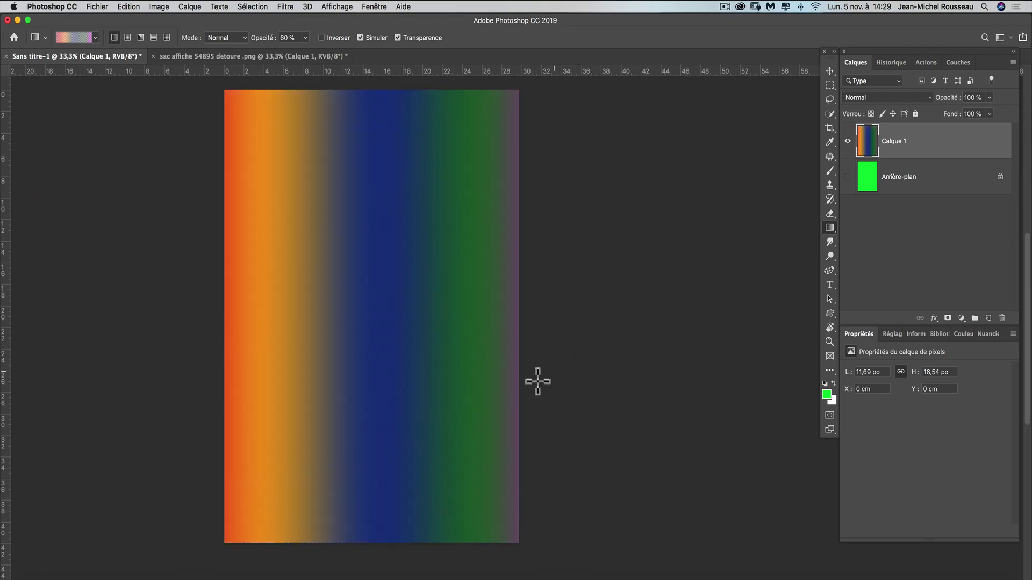
pyautogui.moveTo(188, 373); pyautogui.dragTo(580, 356)
pyautogui.moveTo(194, 363); pyautogui.dragTo(560, 365)
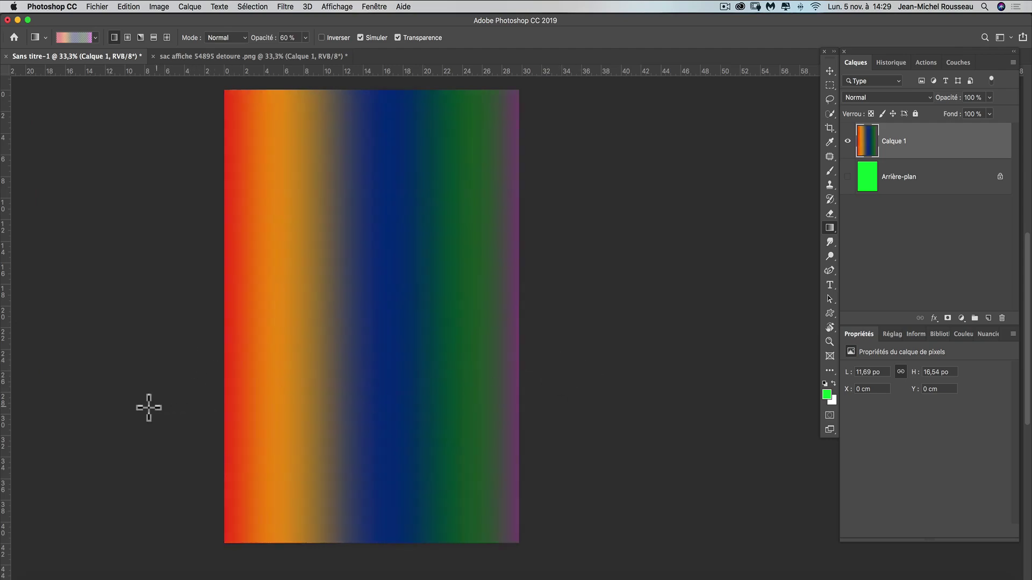
pyautogui.moveTo(159, 398); pyautogui.dragTo(571, 401)
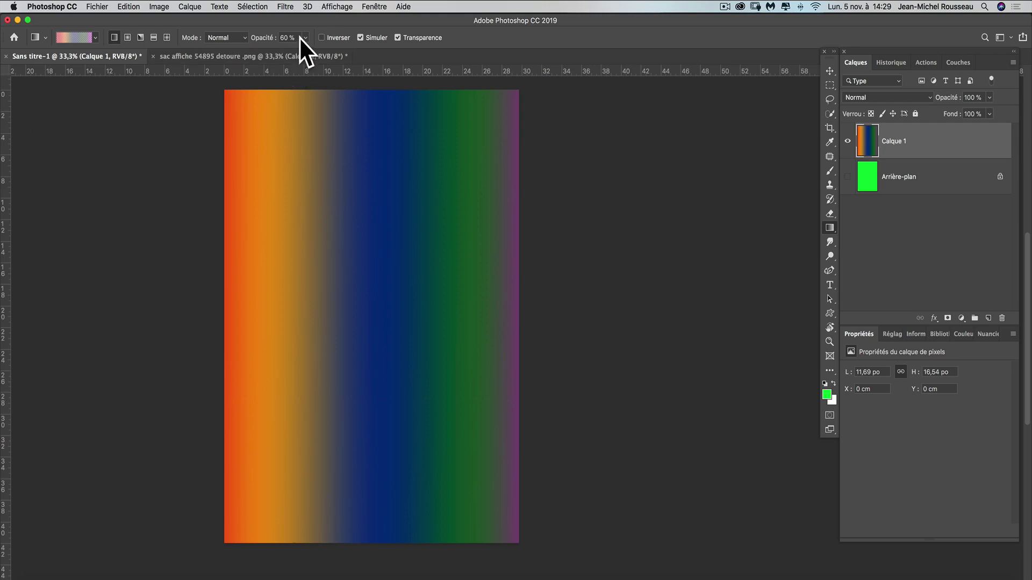
# Step: Restore the Gradient tool's opacity to 100% and fill Calque 1 from left to right, then diagonally from upper right to lower left
pyautogui.moveTo(305, 45); pyautogui.dragTo(360, 52)
pyautogui.moveTo(165, 320); pyautogui.dragTo(653, 304)
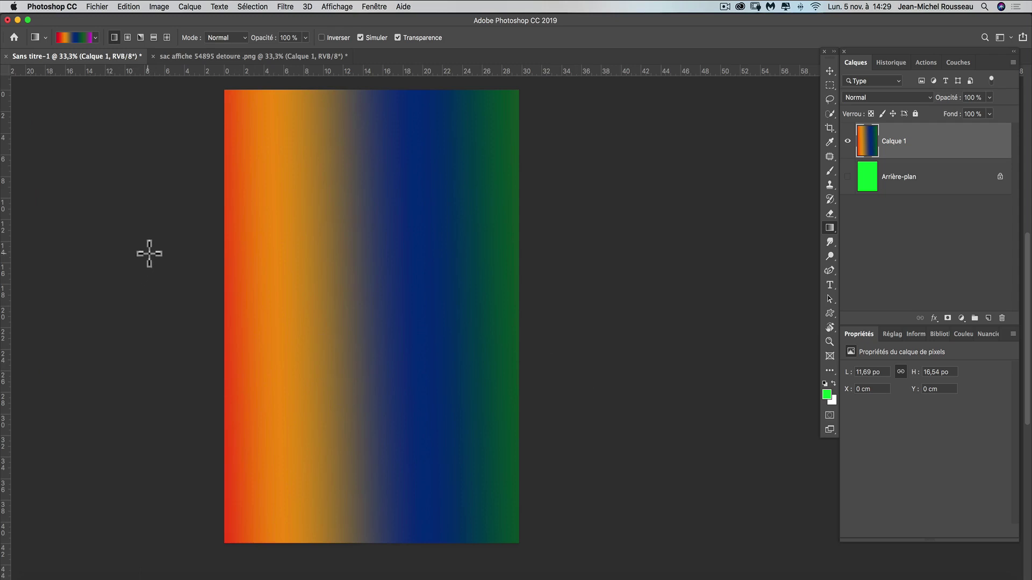
pyautogui.moveTo(567, 181); pyautogui.dragTo(260, 444)
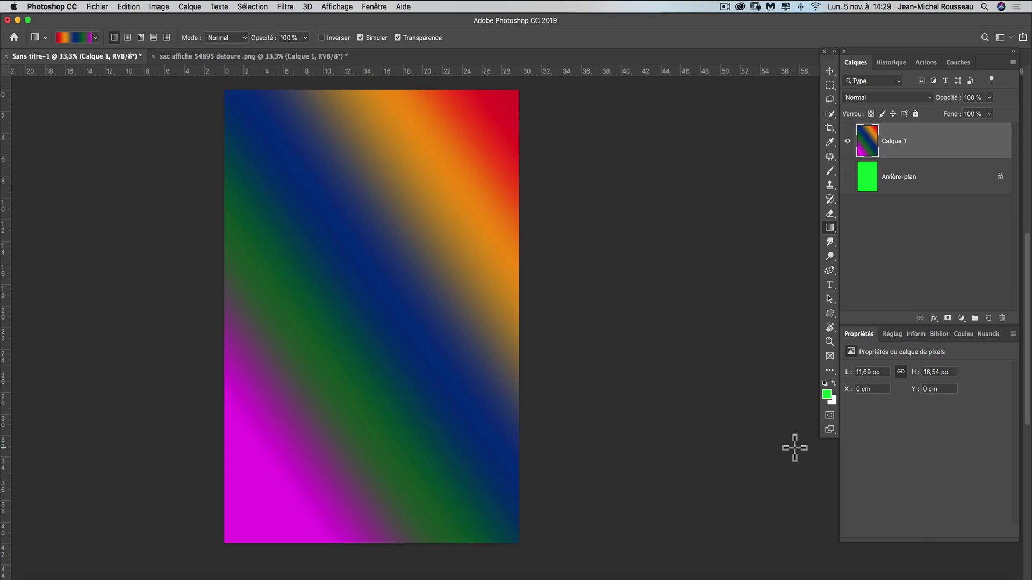
# Step: Reverse the gradient's colors and fill Calque 1 from left to right, first past the full canvas width, then only to about its middle
pyautogui.click(321, 38)
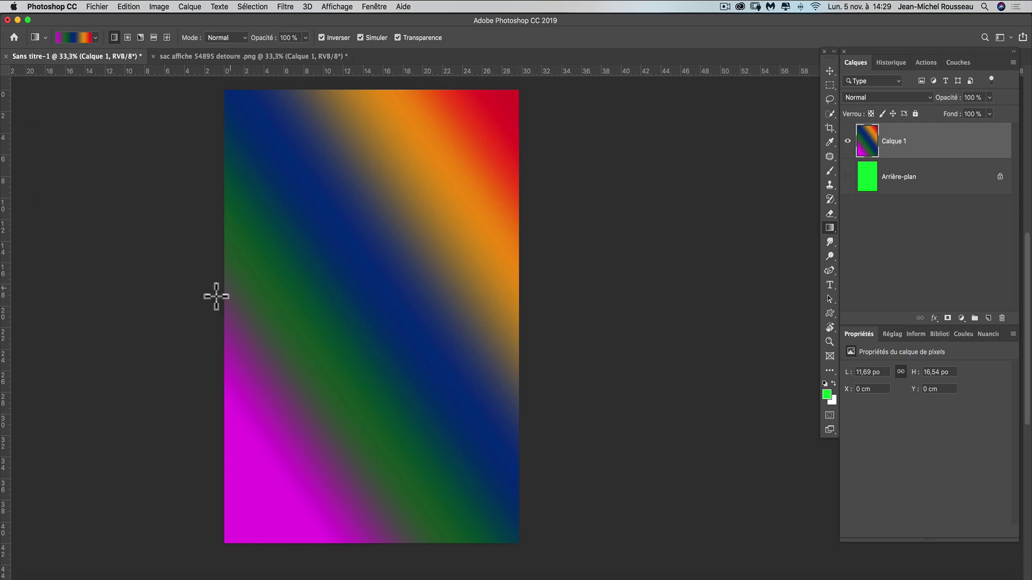
pyautogui.moveTo(177, 301); pyautogui.dragTo(712, 292)
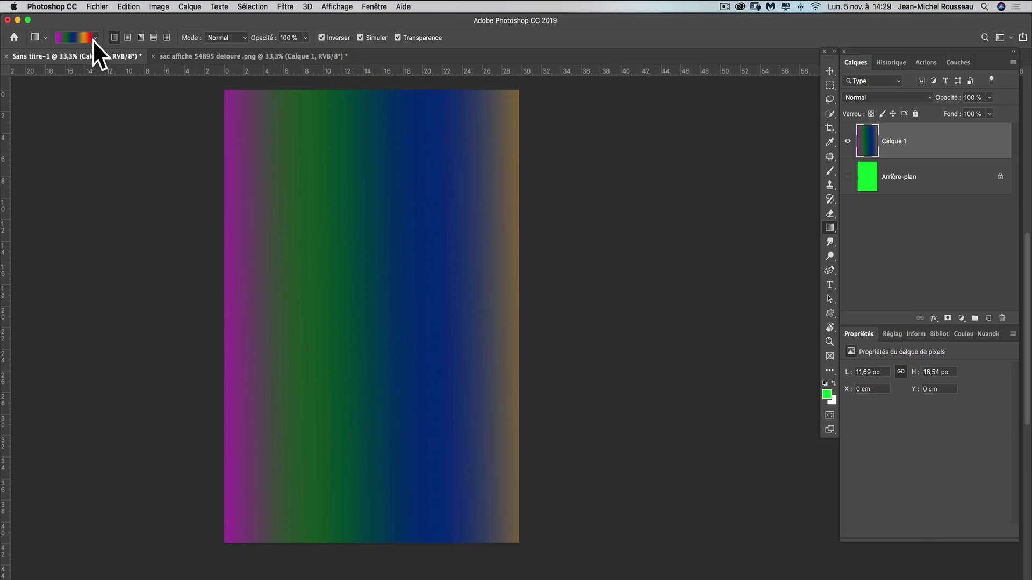
pyautogui.moveTo(207, 251); pyautogui.dragTo(383, 250)
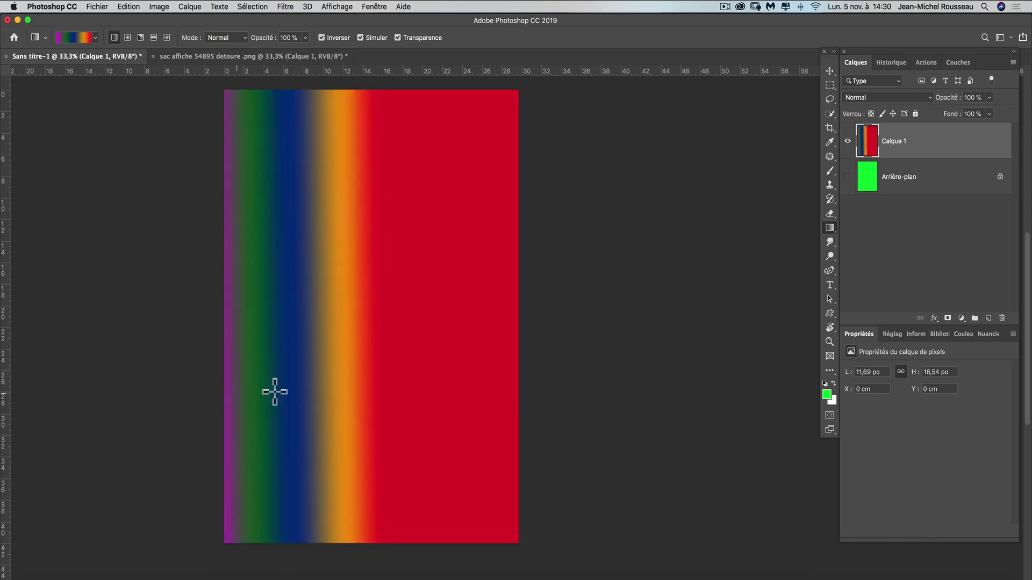
# Step: Turn off gradient reversal and fill Calque 1 from left to right, first across the full width, then ending slightly past the middle
pyautogui.click(321, 38)
pyautogui.moveTo(183, 247); pyautogui.dragTo(573, 246)
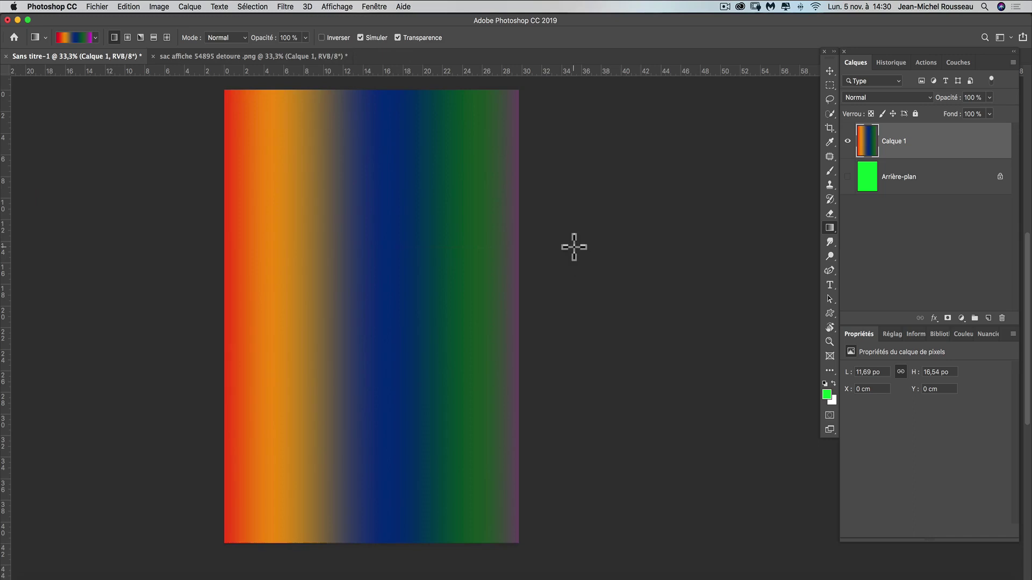
pyautogui.moveTo(189, 305); pyautogui.dragTo(402, 315)
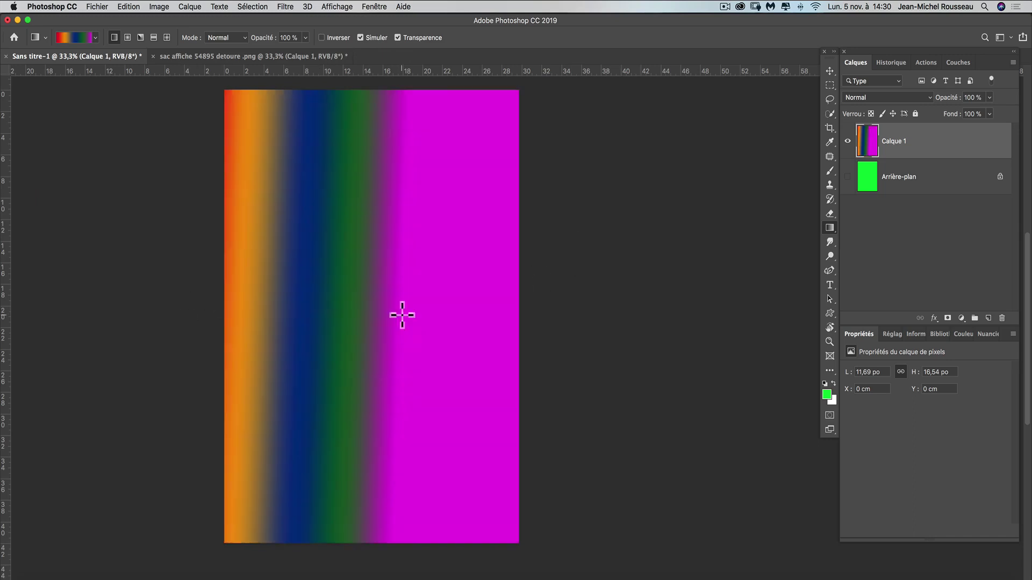
# Step: Fill Calque 1 from left to right three times, starting before the canvas edge, spanning beyond its full width, and staying within its middle
pyautogui.moveTo(159, 301); pyautogui.dragTo(350, 306)
pyautogui.moveTo(178, 311); pyautogui.dragTo(571, 312)
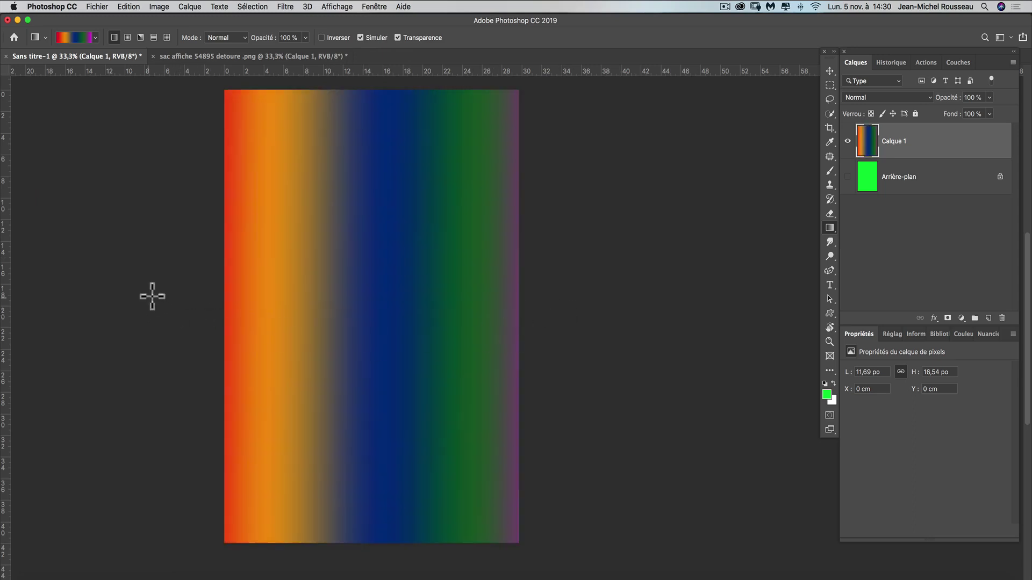
pyautogui.moveTo(237, 301); pyautogui.dragTo(426, 297)
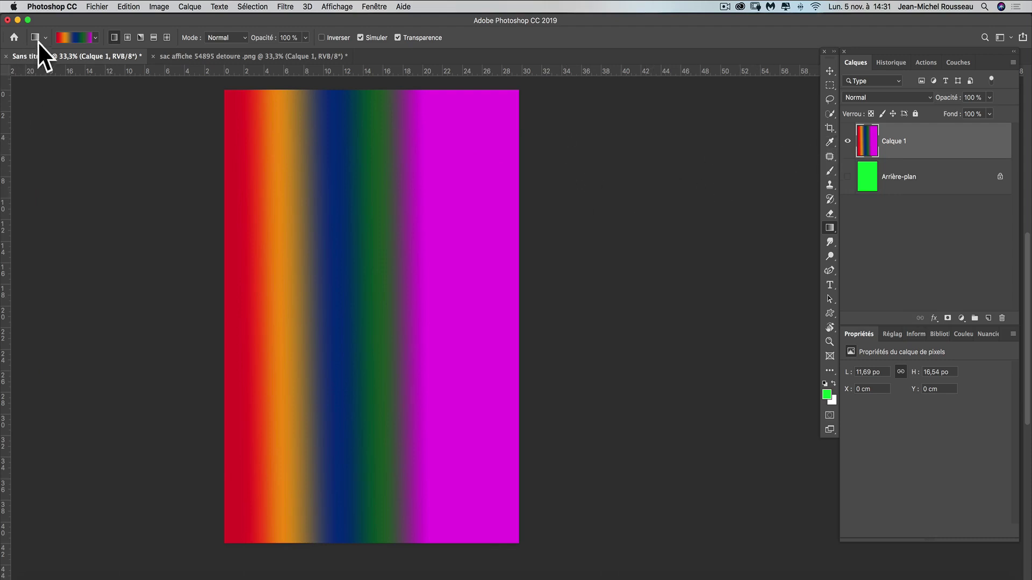
# Step: Replace the gradient presets with the Virage photographique set
pyautogui.click(78, 35)
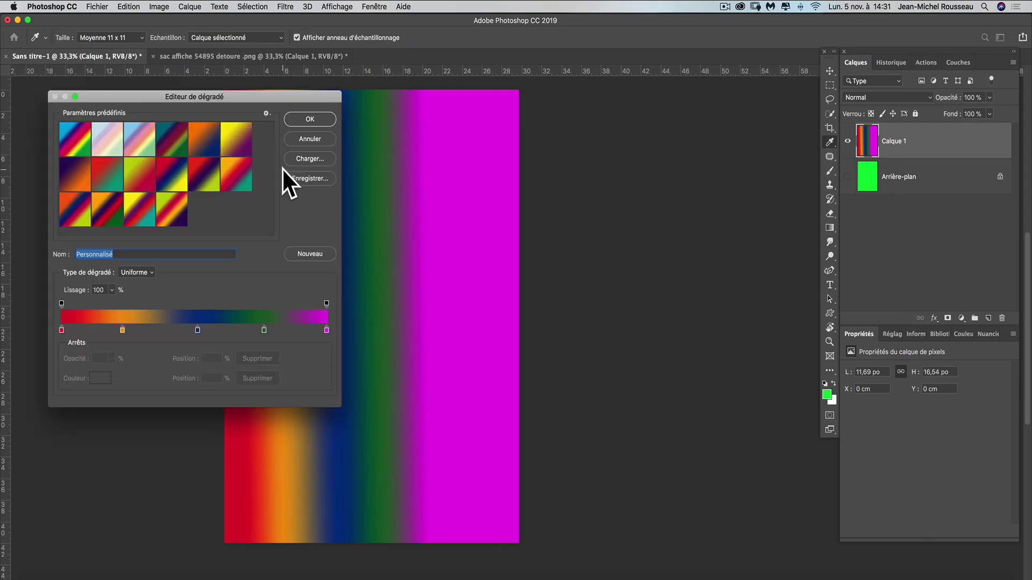
pyautogui.click(266, 114)
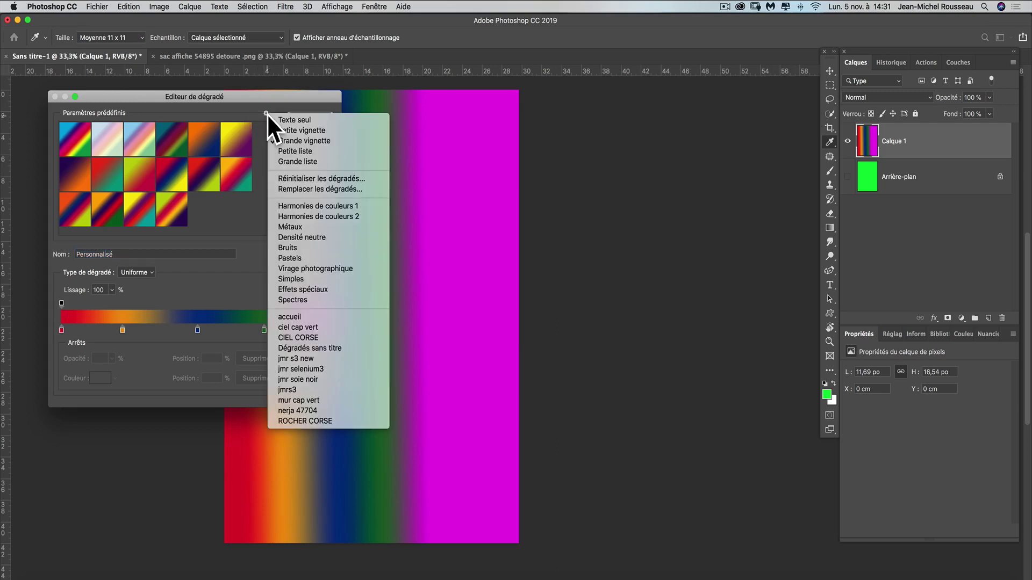
pyautogui.click(341, 269)
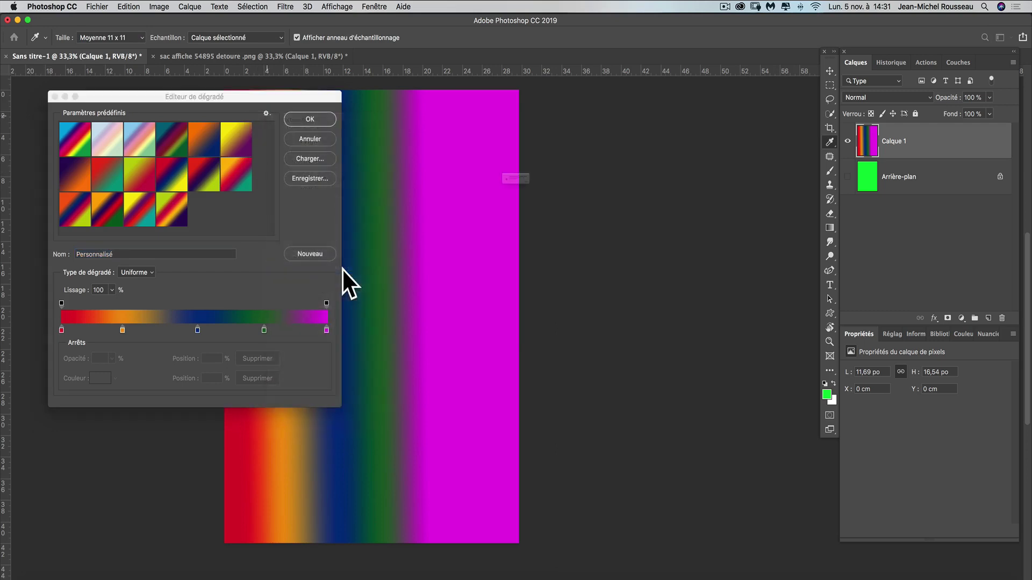
pyautogui.click(602, 209)
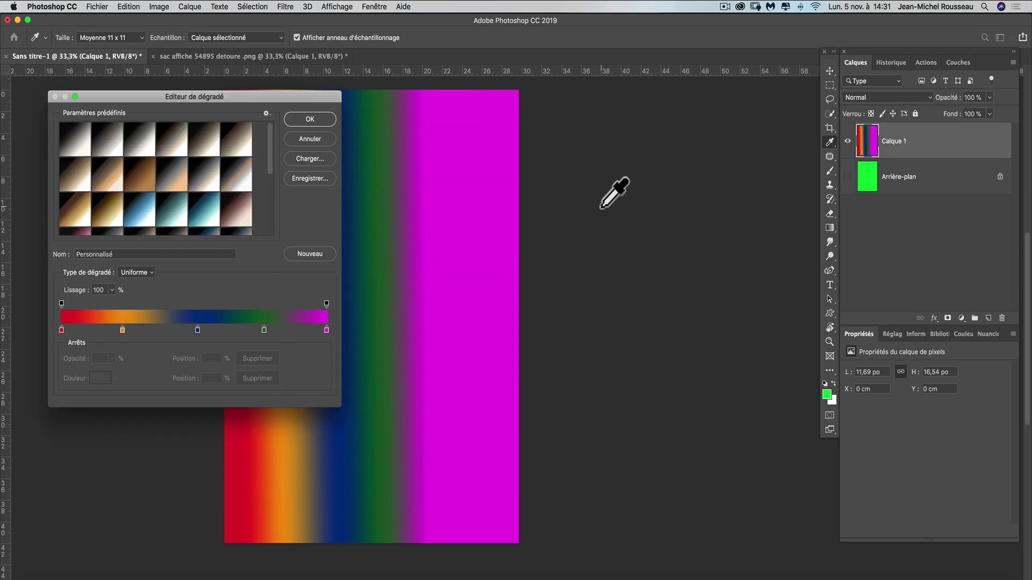
# Step: Choose the Platinum gradient and fill Calque 1 from top to bottom, then from bottom to top
pyautogui.click(85, 143)
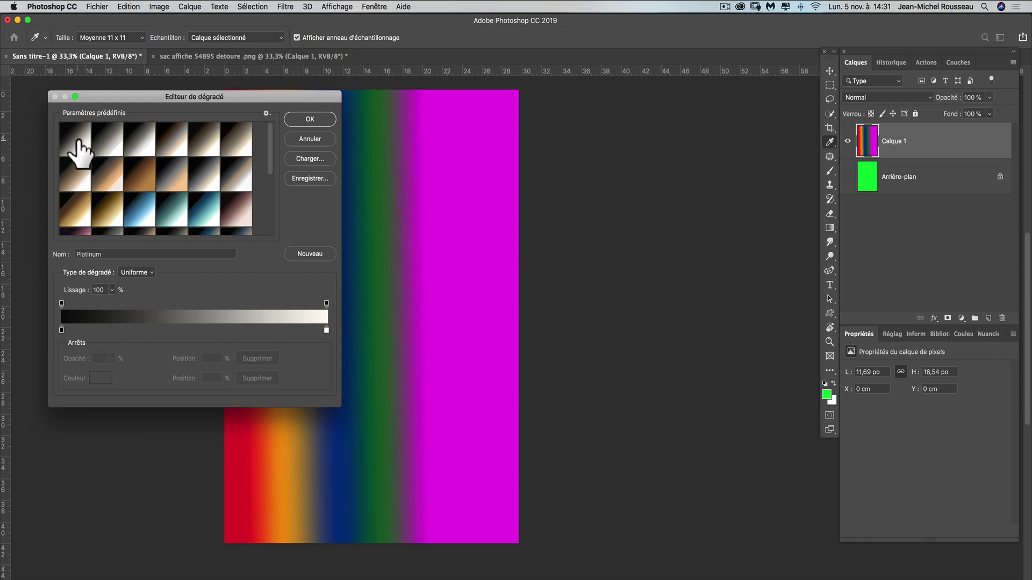
pyautogui.click(310, 119)
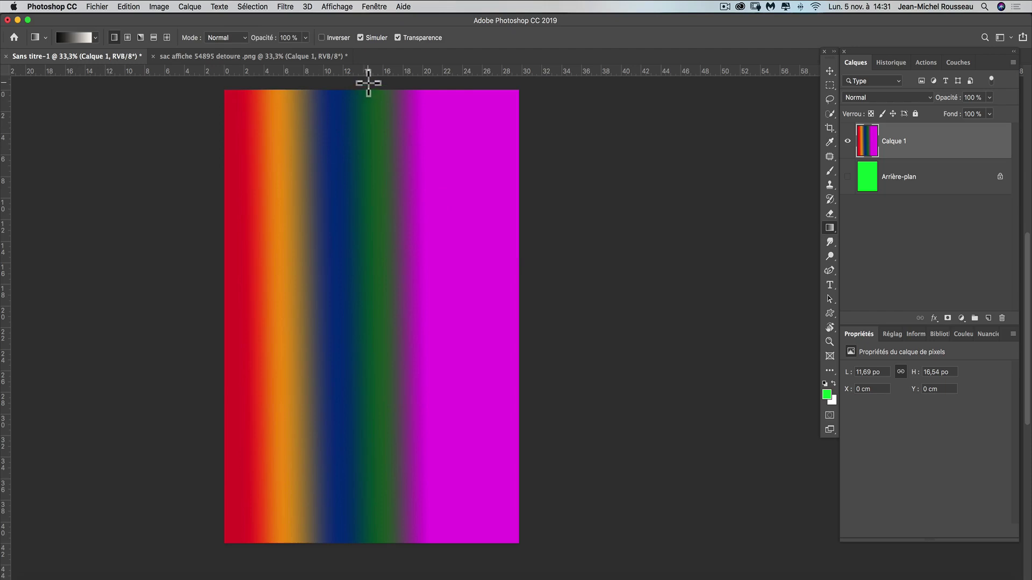
pyautogui.moveTo(368, 83); pyautogui.dragTo(379, 563)
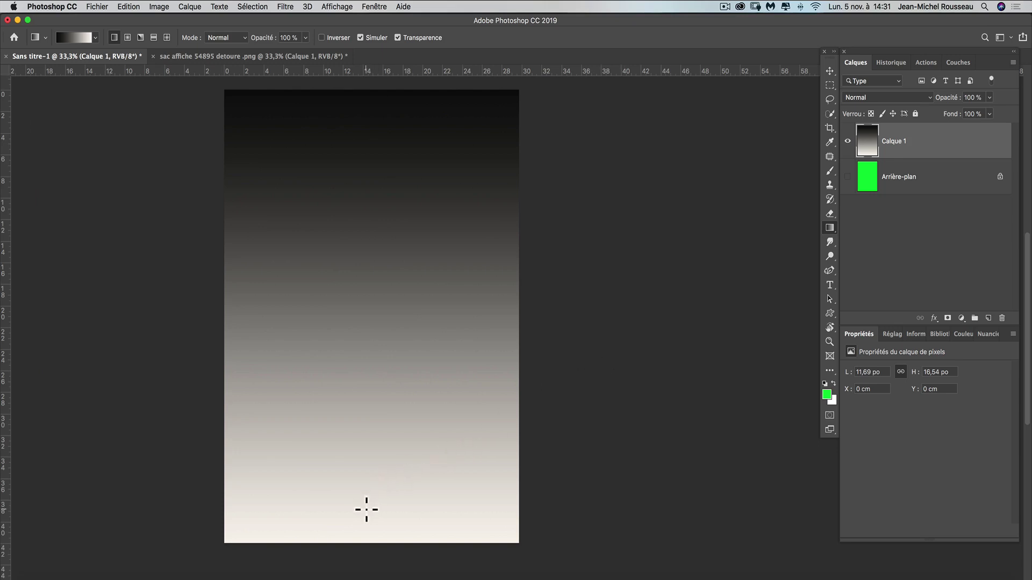
pyautogui.moveTo(365, 564); pyautogui.dragTo(374, 86)
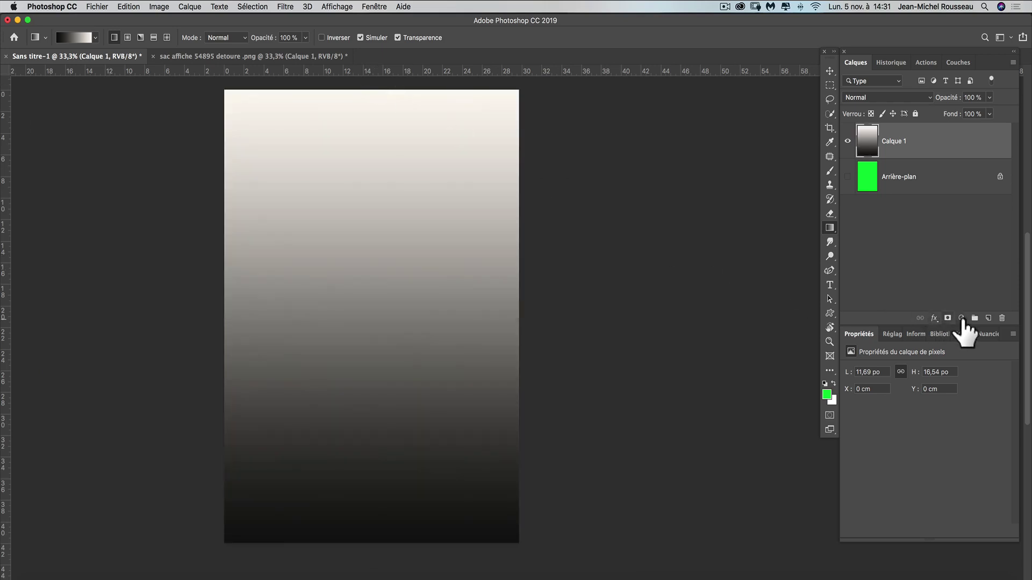
# Step: Add a Levels adjustment above Calque 1 with input levels of 81 for shadows, 0,46 for midtones and 219 for highlights
pyautogui.click(962, 318)
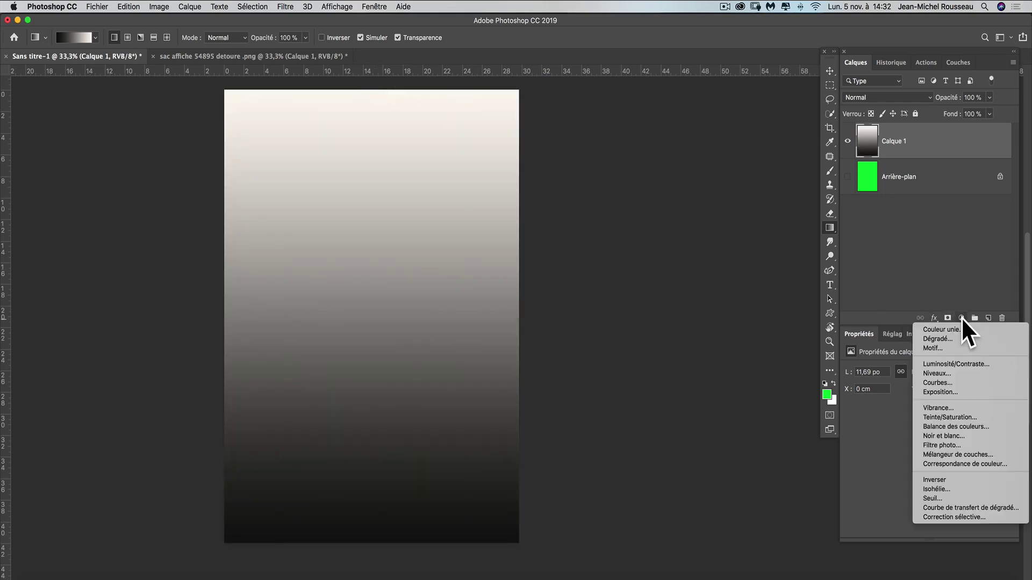
pyautogui.click(962, 372)
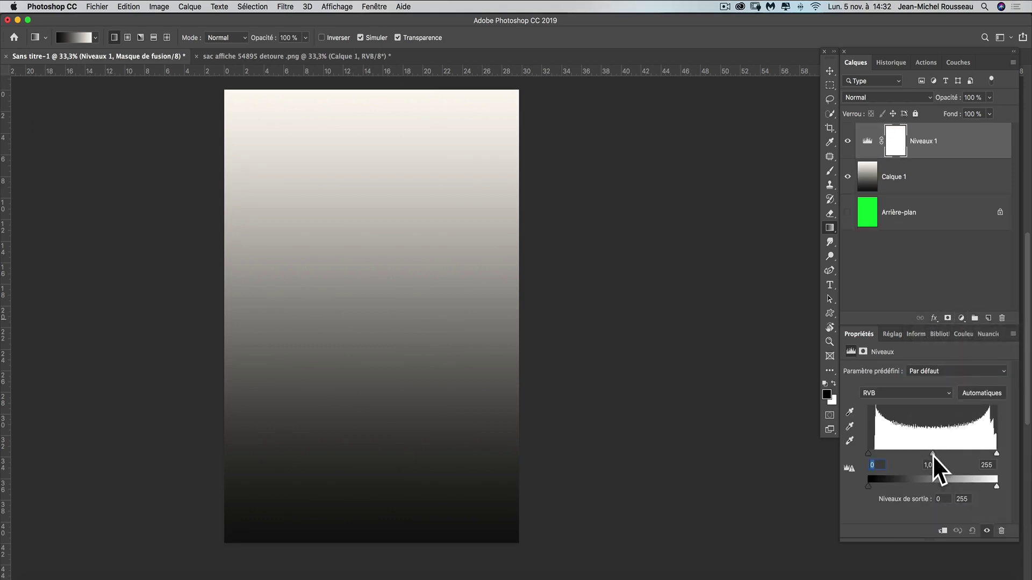
pyautogui.moveTo(934, 453); pyautogui.dragTo(958, 454)
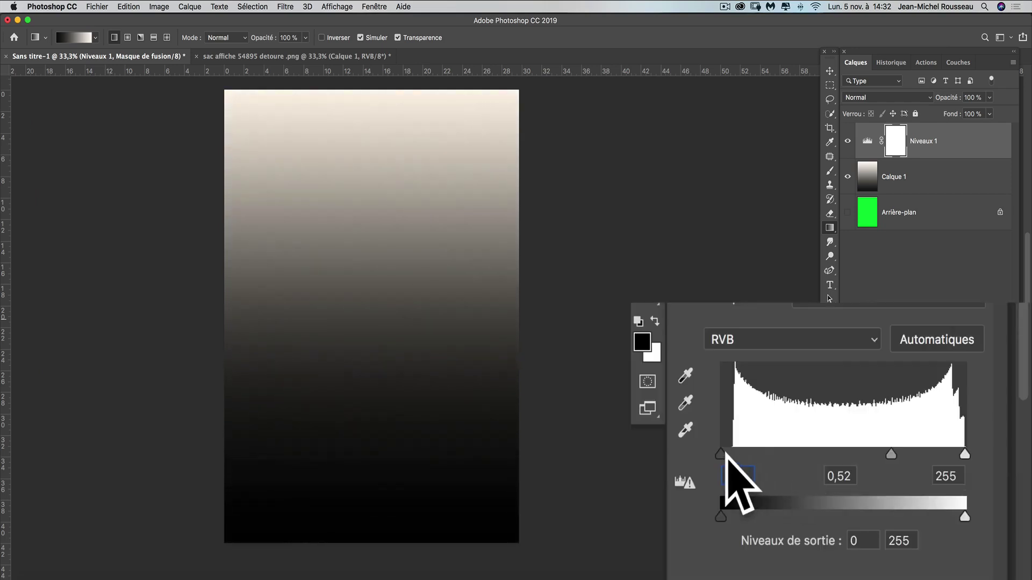
pyautogui.moveTo(724, 454); pyautogui.dragTo(798, 454)
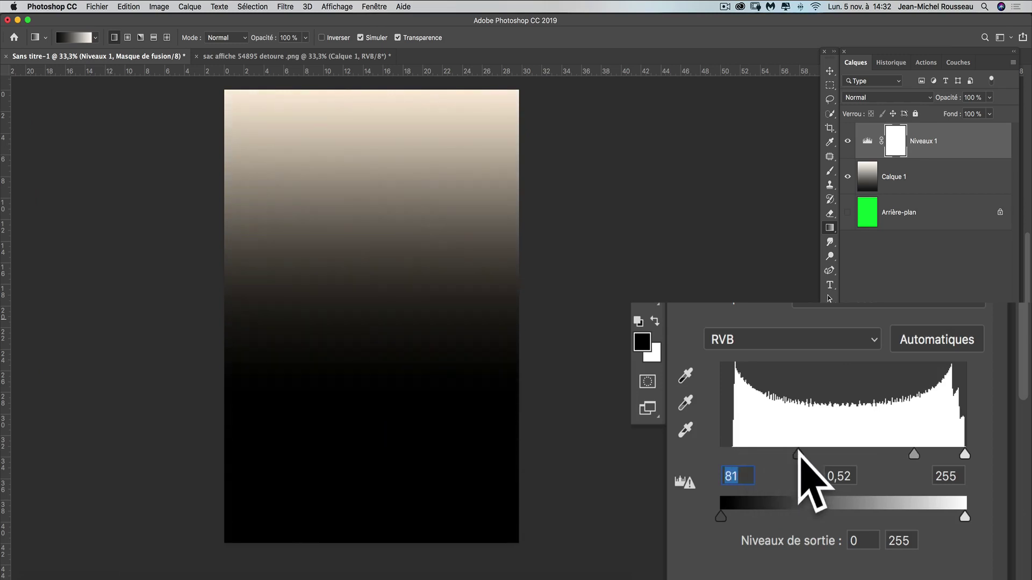
pyautogui.moveTo(968, 453); pyautogui.dragTo(978, 454)
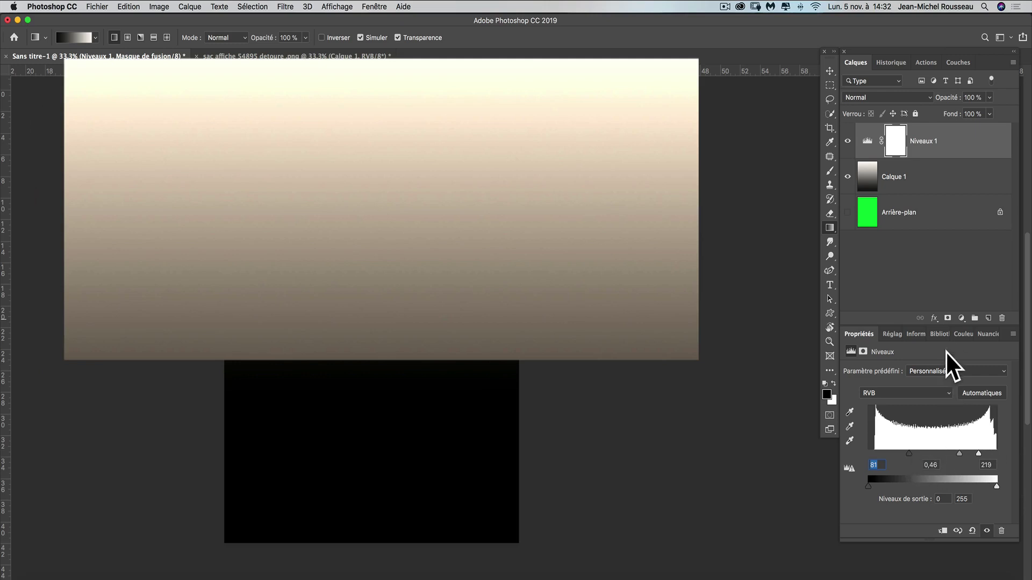
# Step: Add a second Levels adjustment above the first with shadows at 88 and midtones at 0,75
pyautogui.click(961, 318)
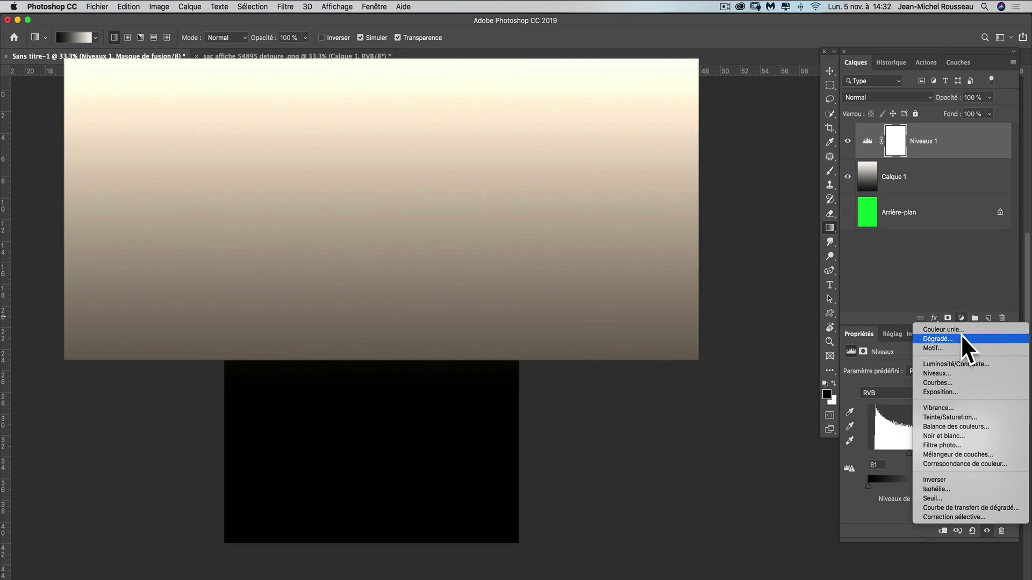
pyautogui.click(959, 373)
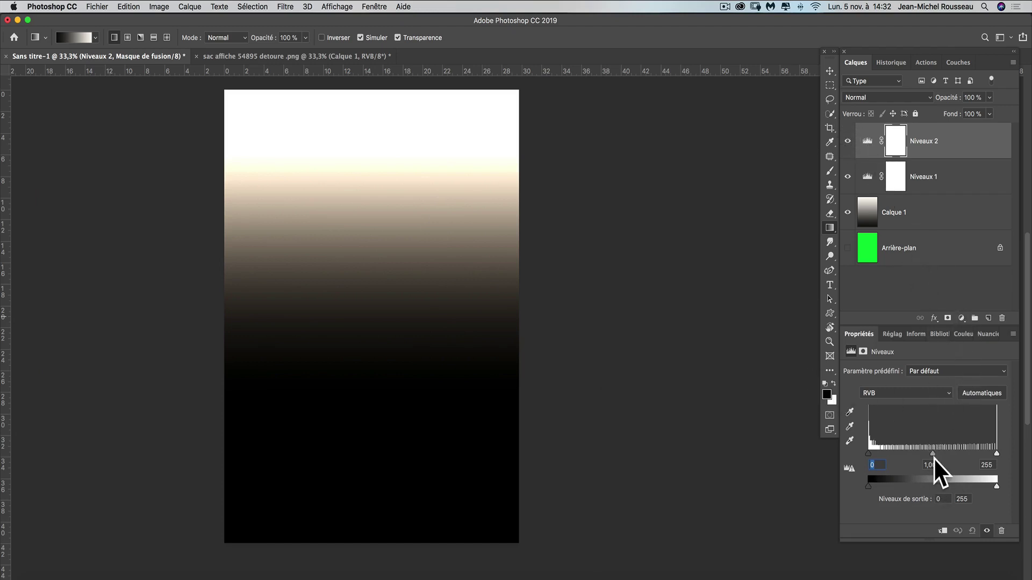
pyautogui.moveTo(933, 456); pyautogui.dragTo(952, 456)
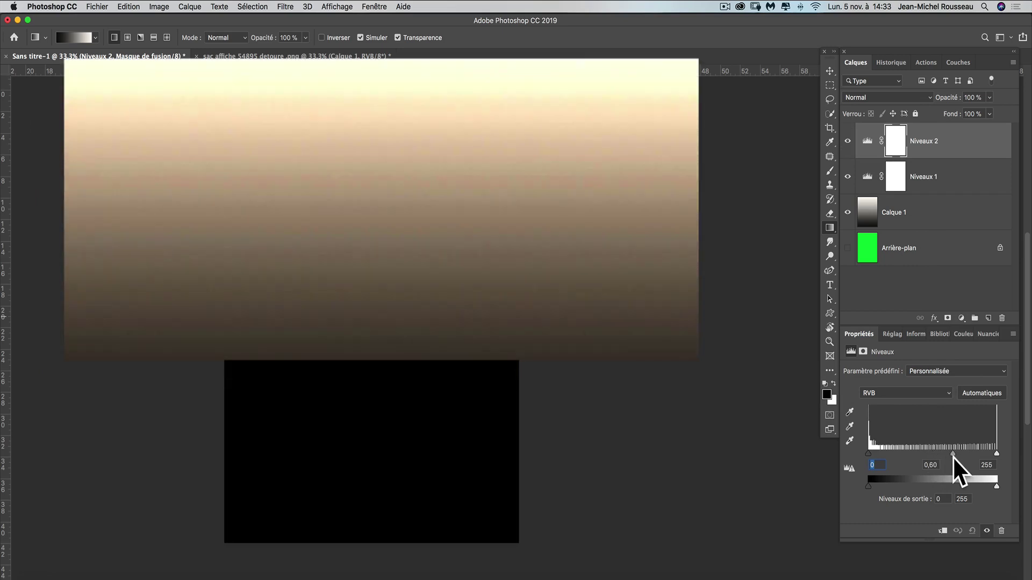
pyautogui.moveTo(872, 453); pyautogui.dragTo(998, 453)
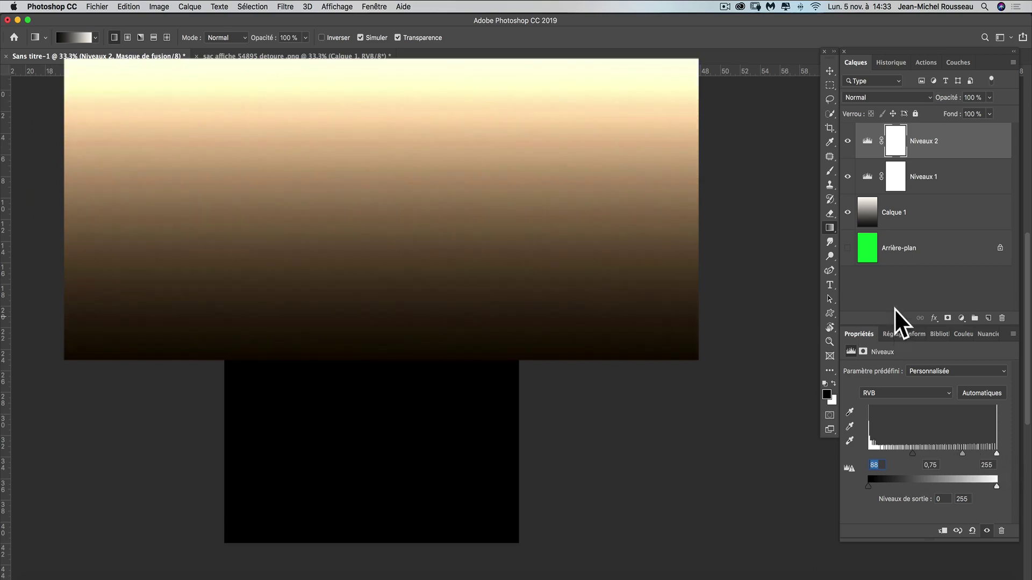
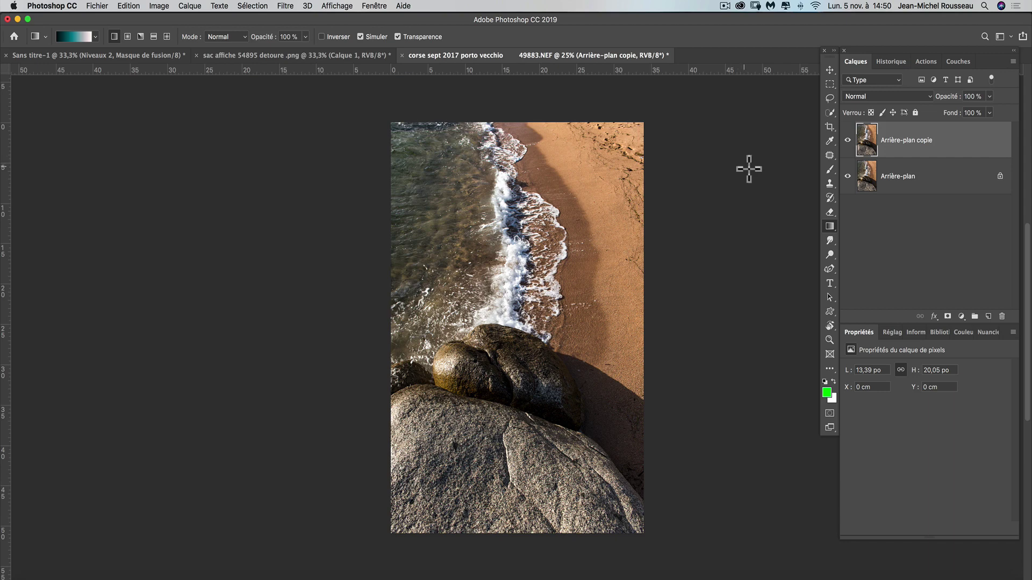
# Step: Select the Cobalt-Fer 1 preset for the Gradient tool in the beach photo document
pyautogui.click(829, 226)
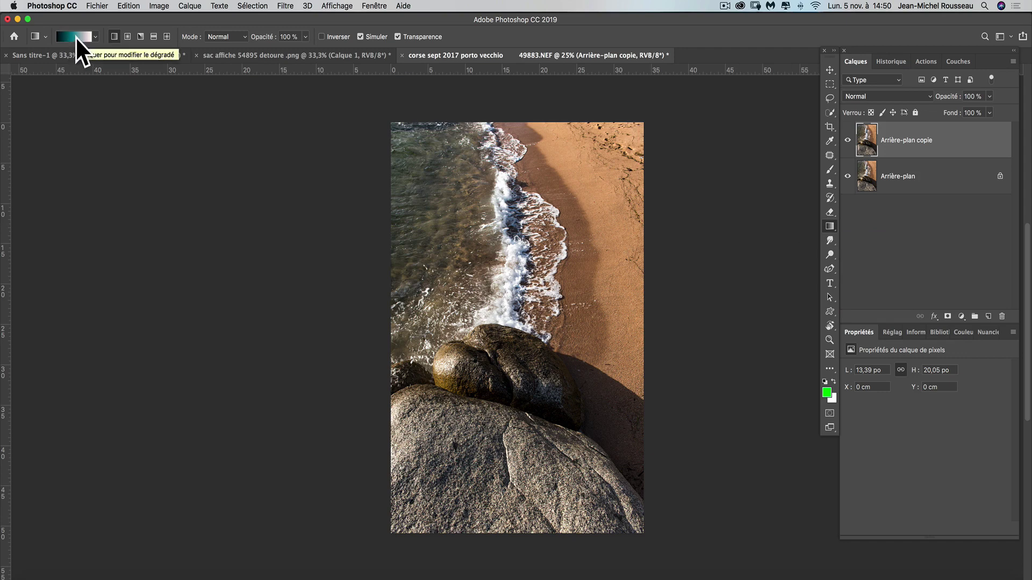
pyautogui.click(75, 36)
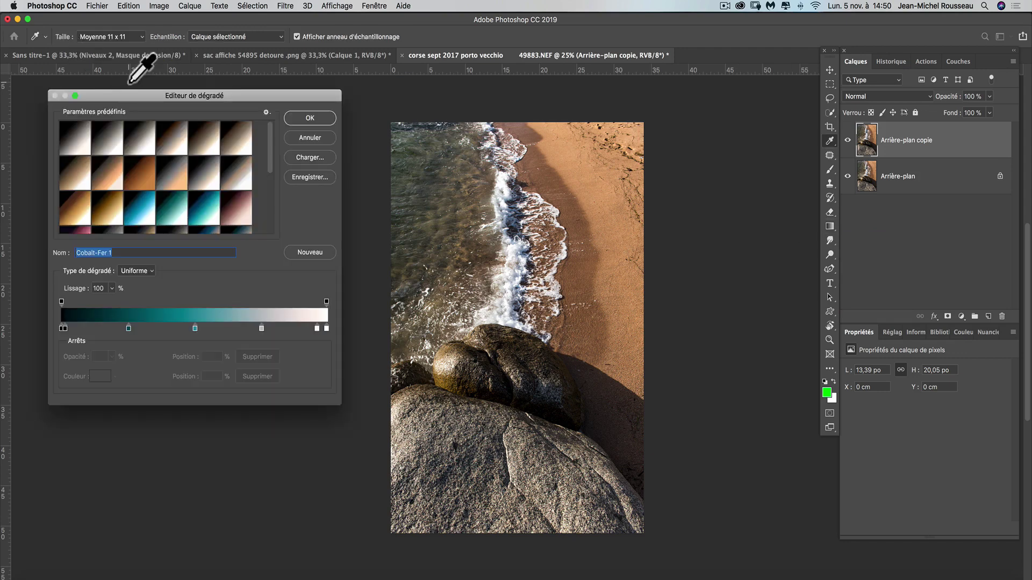
pyautogui.moveTo(140, 95); pyautogui.dragTo(157, 84)
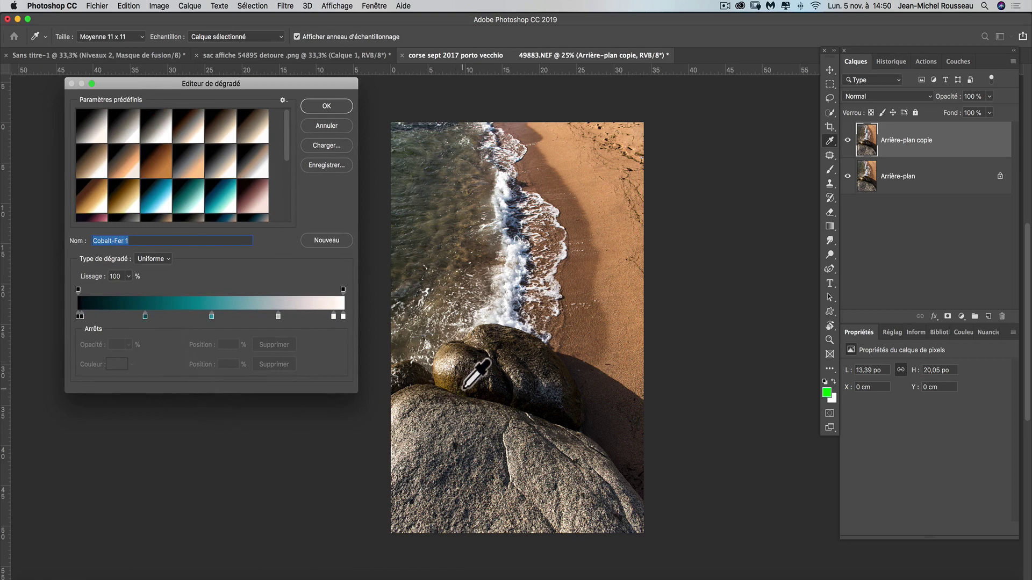
pyautogui.press('BackSpace')
pyautogui.press('super+r')
pyautogui.moveTo(511, 367); pyautogui.dragTo(564, 350)
pyautogui.press('super+r')
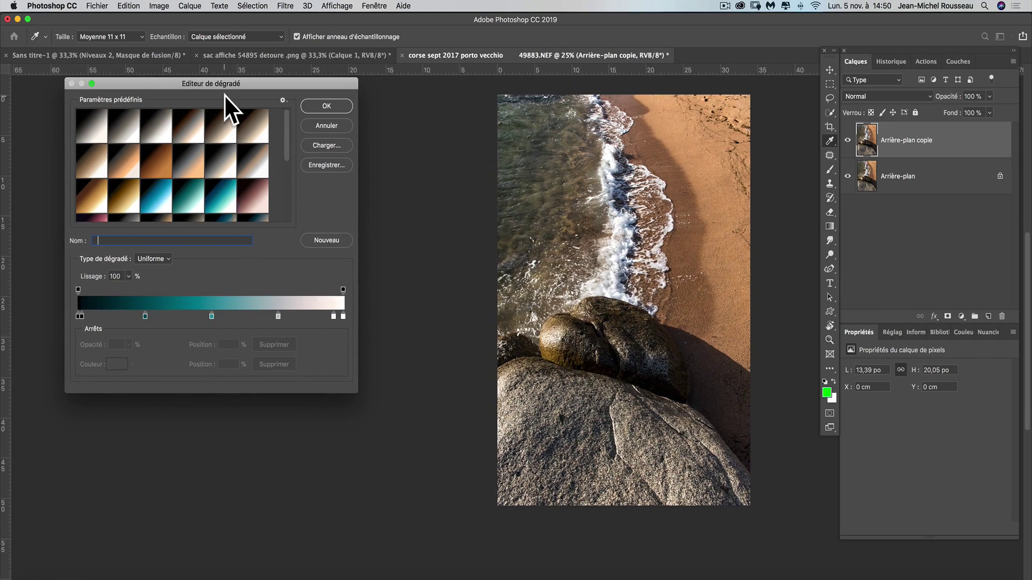
pyautogui.moveTo(222, 82); pyautogui.dragTo(249, 120)
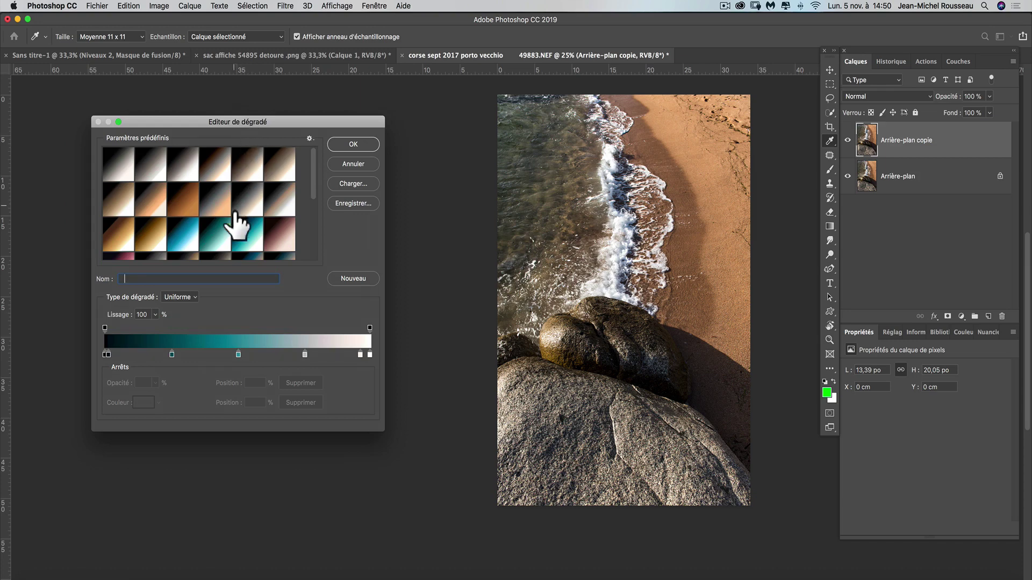
pyautogui.scroll(-5, 273, 238)
pyautogui.click(274, 213)
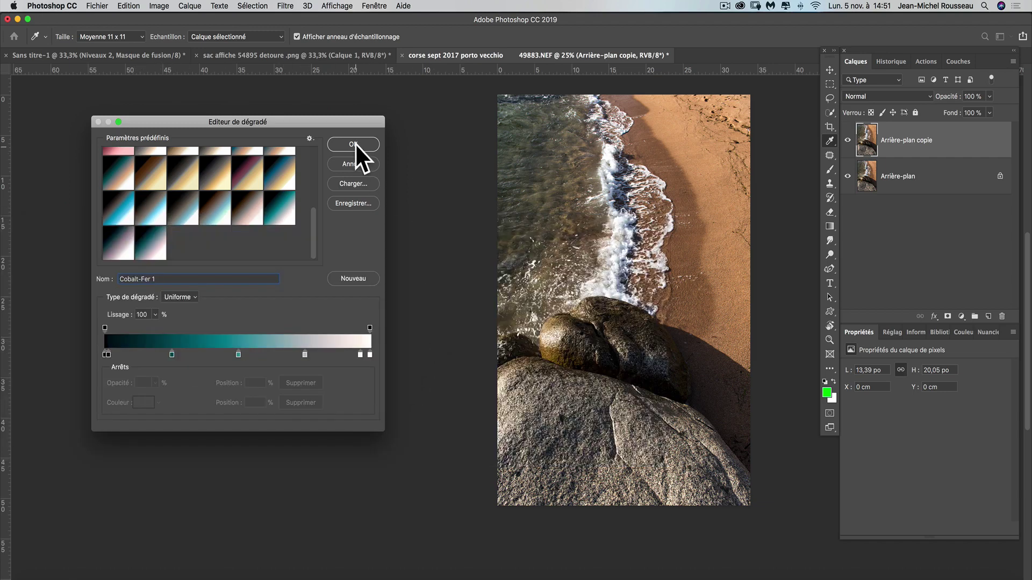
pyautogui.click(353, 144)
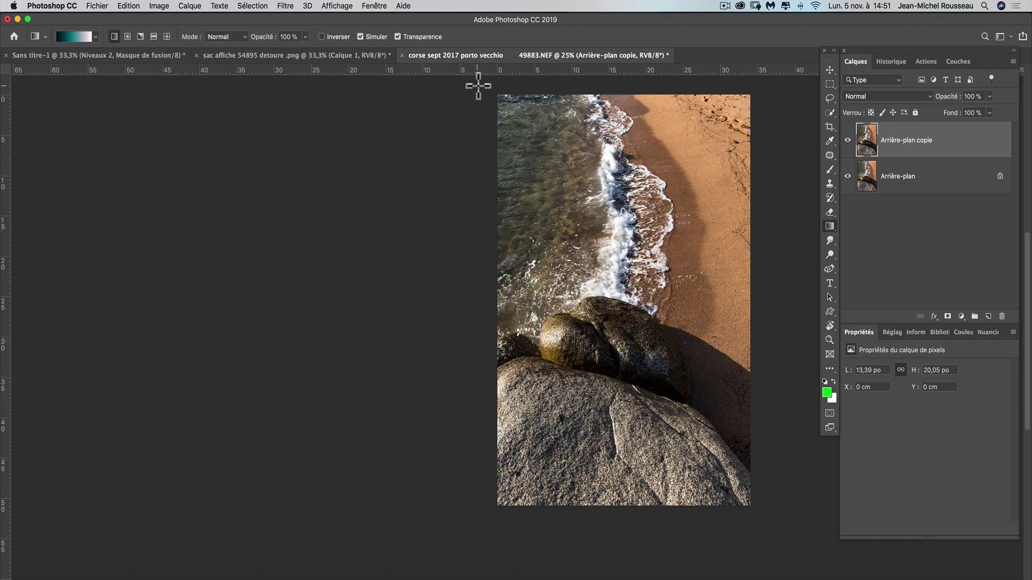
# Step: Try filling Arrière-plan copie with the gradient diagonally from upper left to lower right, and undo the fill
pyautogui.press('super+r')
pyautogui.moveTo(588, 230); pyautogui.dragTo(481, 277)
pyautogui.press('super+r')
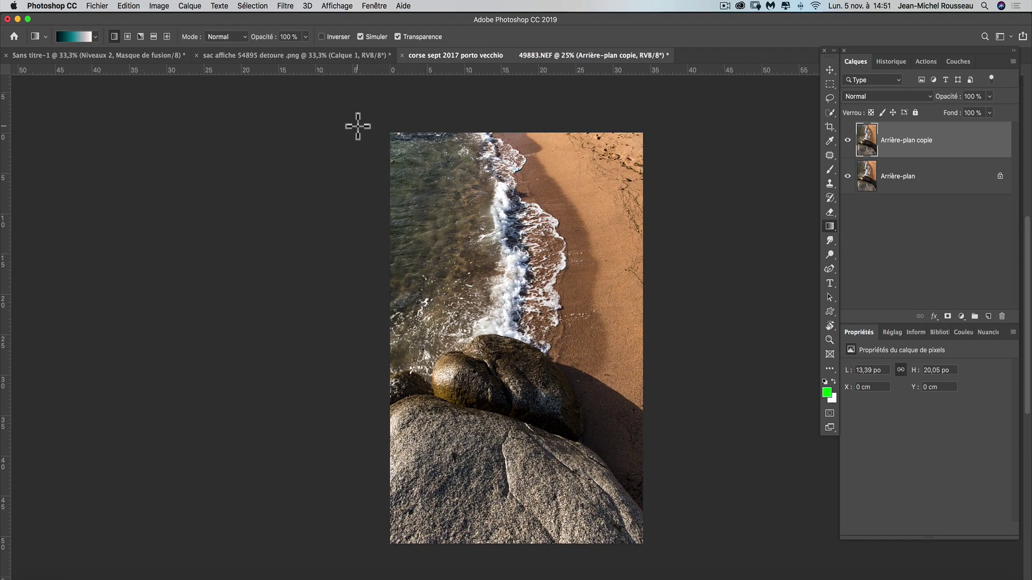
pyautogui.moveTo(357, 126); pyautogui.dragTo(603, 448)
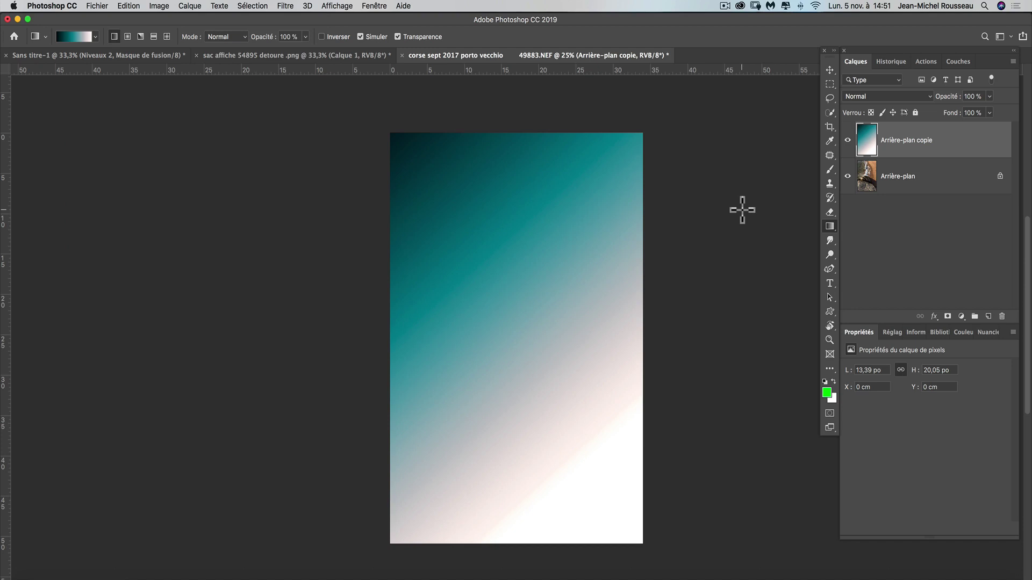
pyautogui.press('super+z')
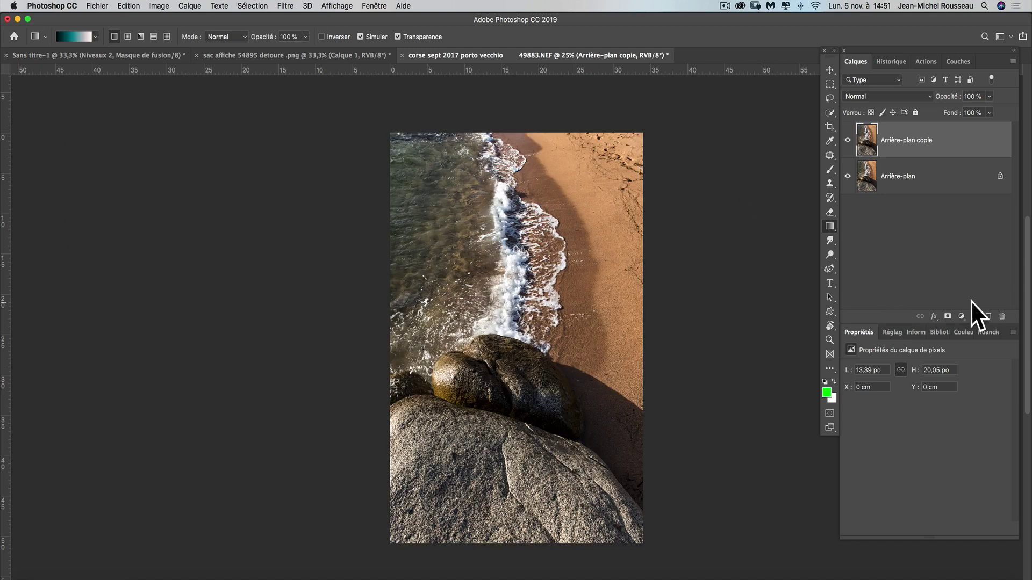
# Step: Create a new layer above Arrière-plan copie and fill it with the gradient diagonally from upper left to lower right
pyautogui.click(987, 316)
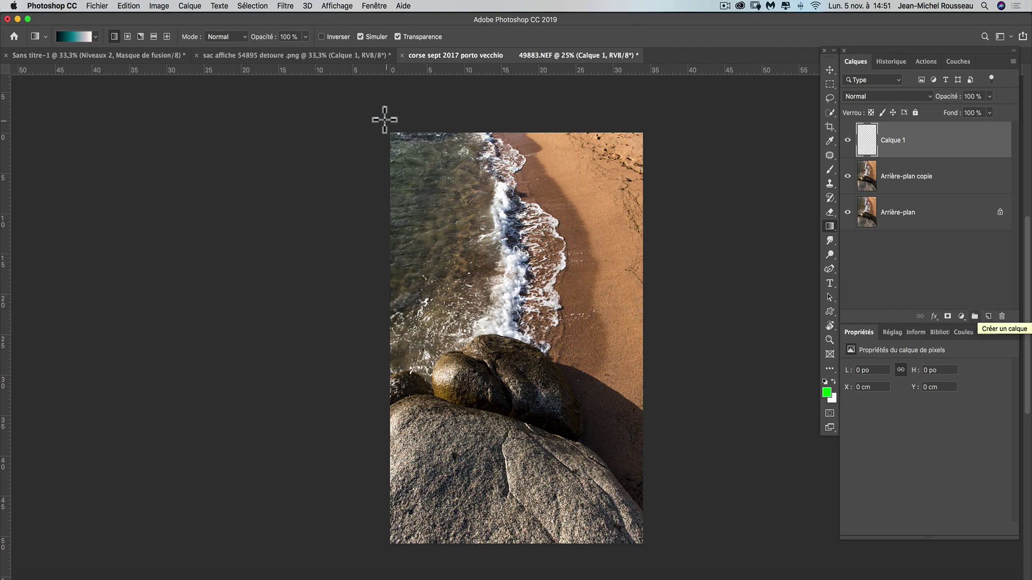
pyautogui.moveTo(362, 107); pyautogui.dragTo(653, 474)
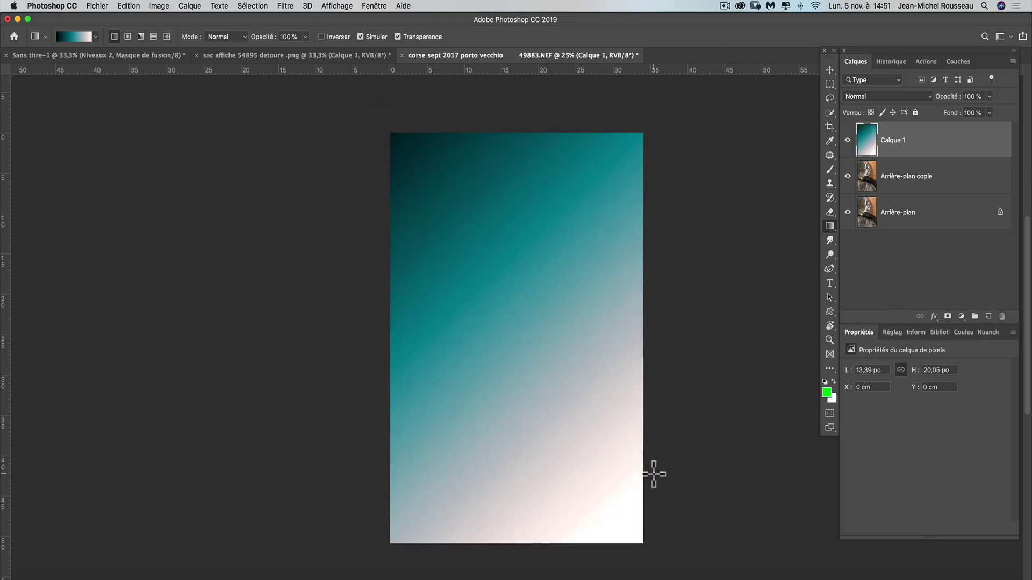
# Step: Set the gradient layer's blending mode to Lumière tamisée
pyautogui.click(900, 96)
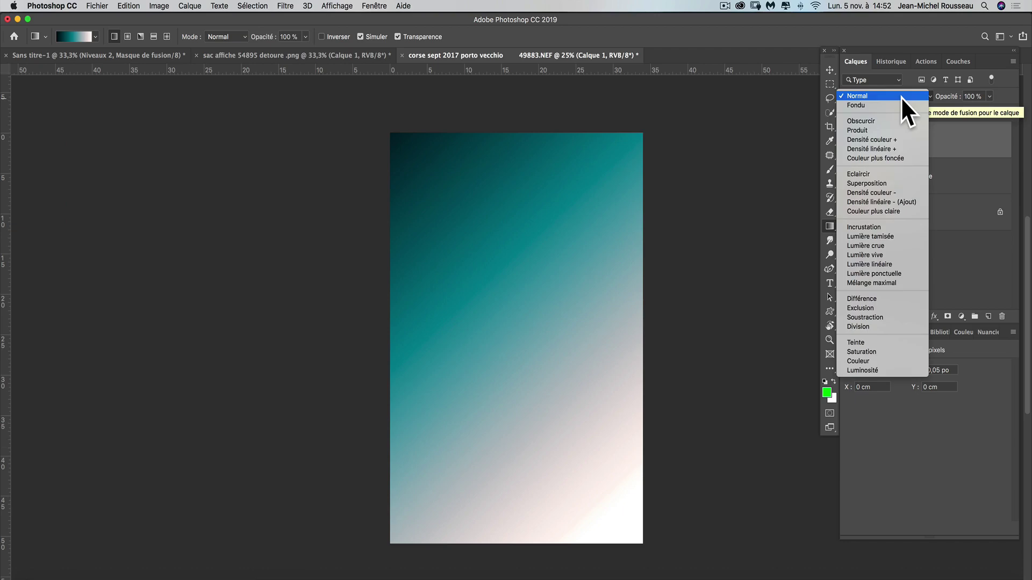
pyautogui.click(899, 97)
pyautogui.click(900, 95)
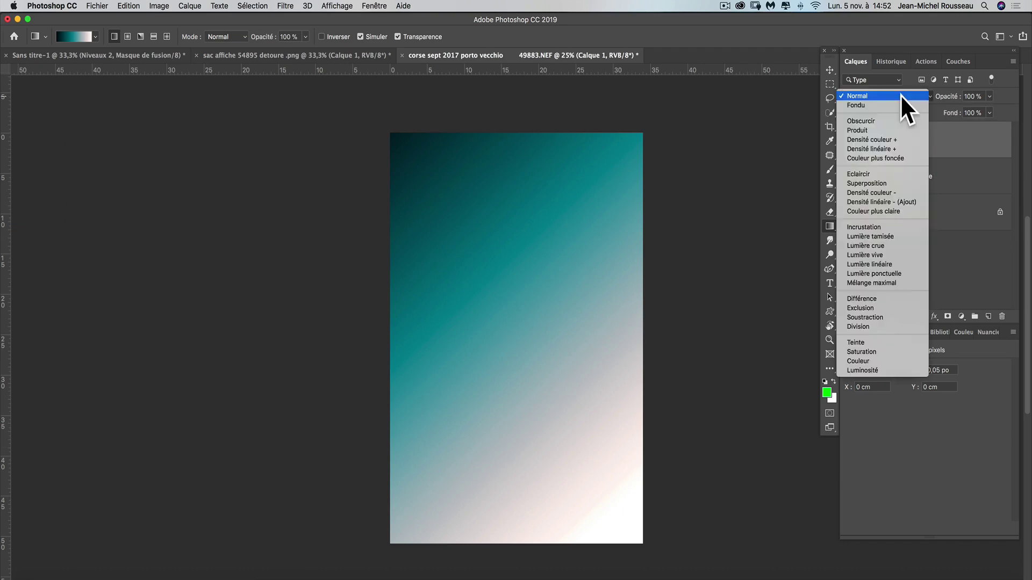
pyautogui.click(904, 235)
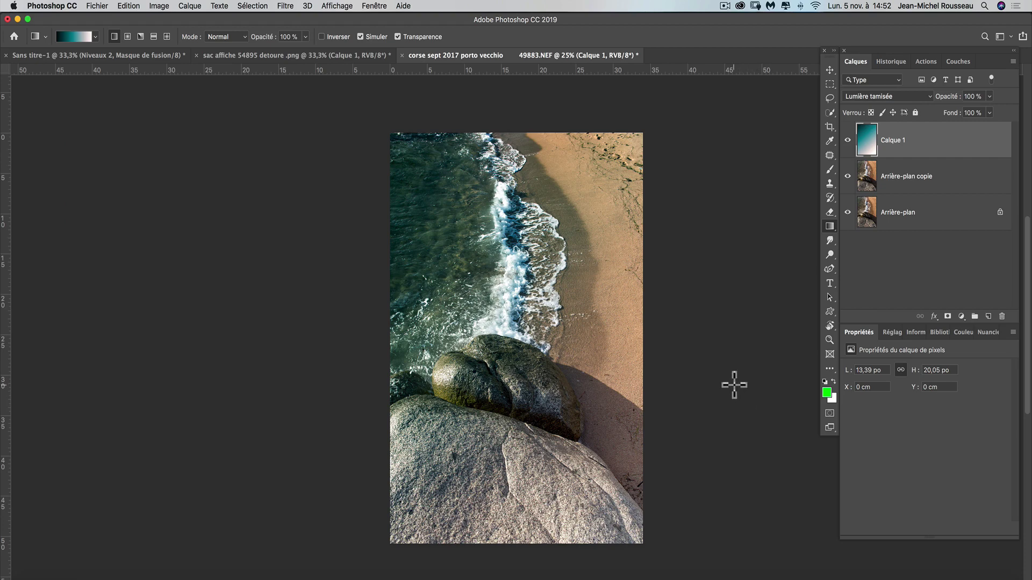
# Step: Toggle the visibility of Calque 1 to compare the beach photo with and without the blended gradient
pyautogui.click(849, 138)
pyautogui.click(849, 139)
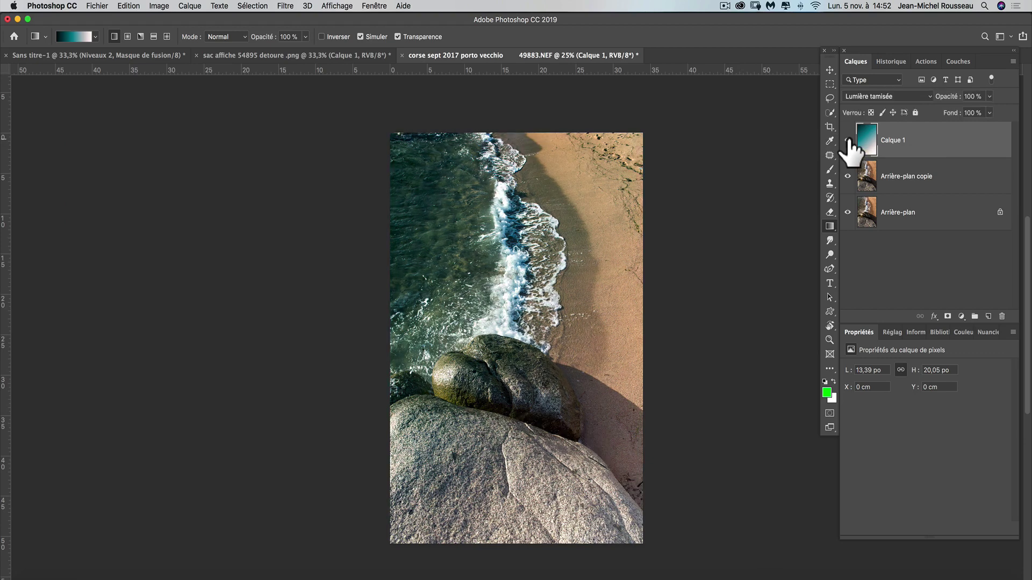
pyautogui.click(849, 139)
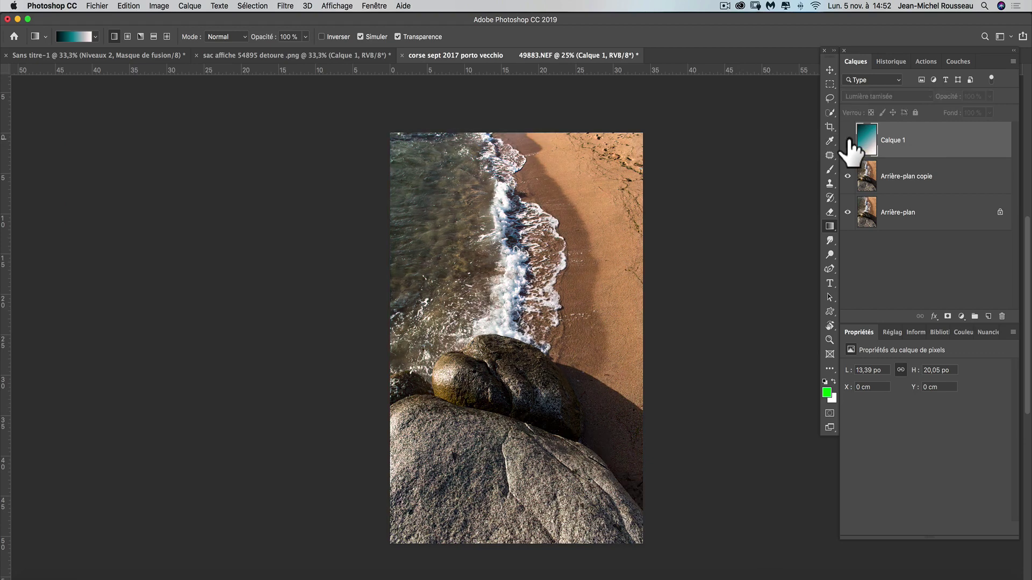
pyautogui.click(849, 139)
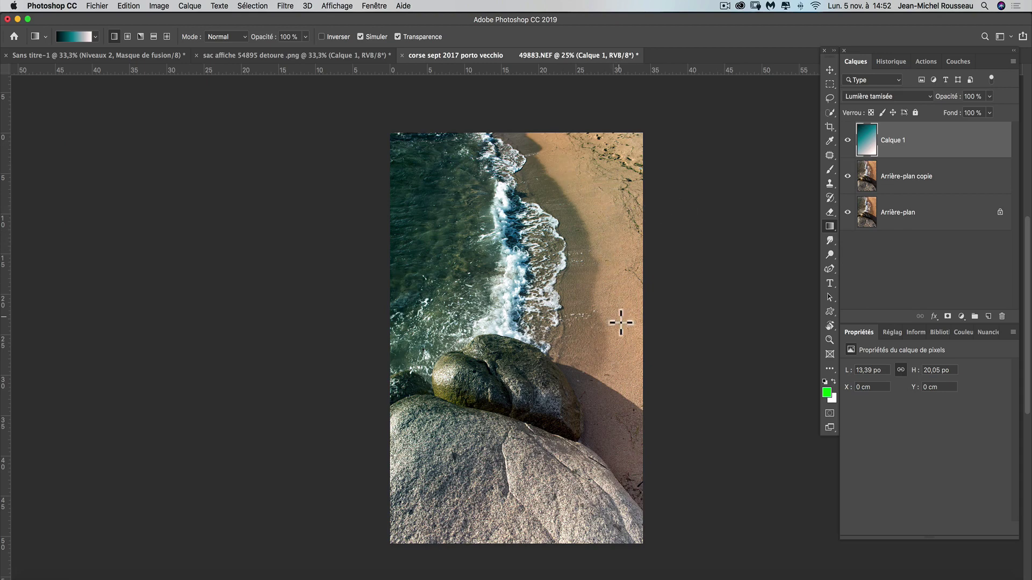
# Step: Add a layer mask to Calque 1 and paint it black over the sand with a 1157 px brush
pyautogui.click(947, 317)
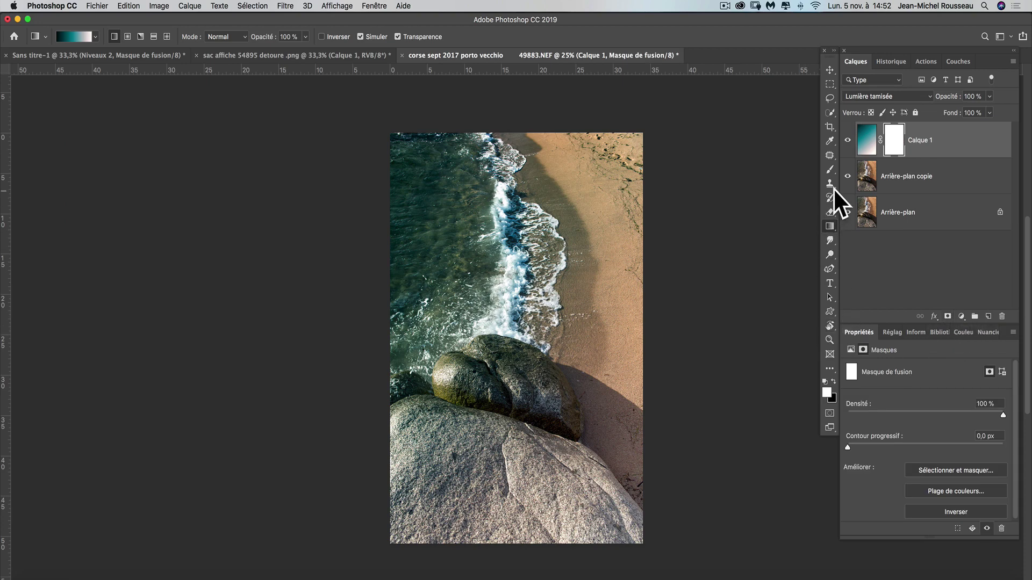
pyautogui.click(831, 172)
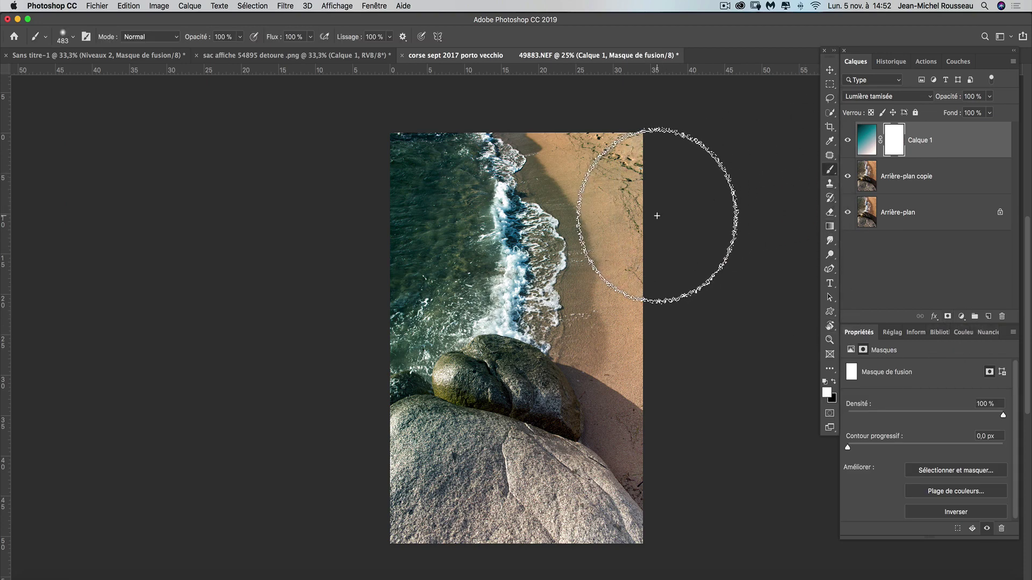
pyautogui.press('x')
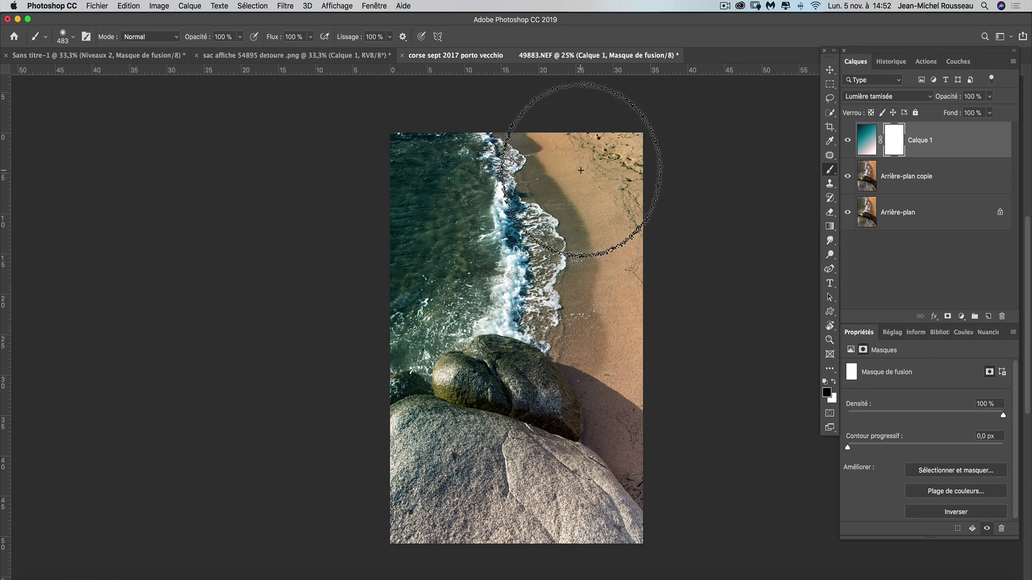
pyautogui.moveTo(580, 169); pyautogui.dragTo(627, 179)
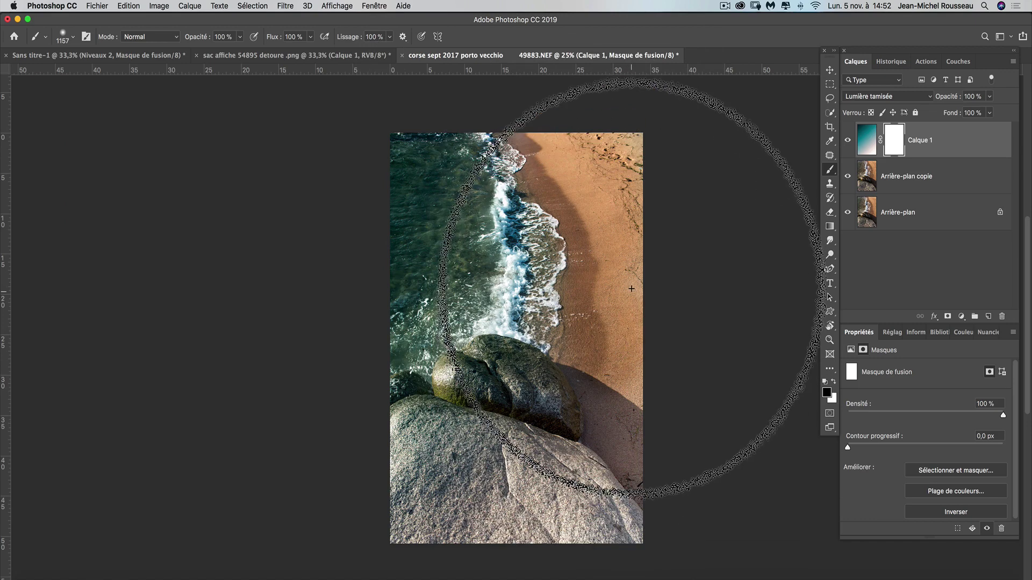
pyautogui.moveTo(641, 390)
pyautogui.mouseDown()
pyautogui.moveTo(632, 390)
pyautogui.moveTo(640, 462)
pyautogui.mouseUp()
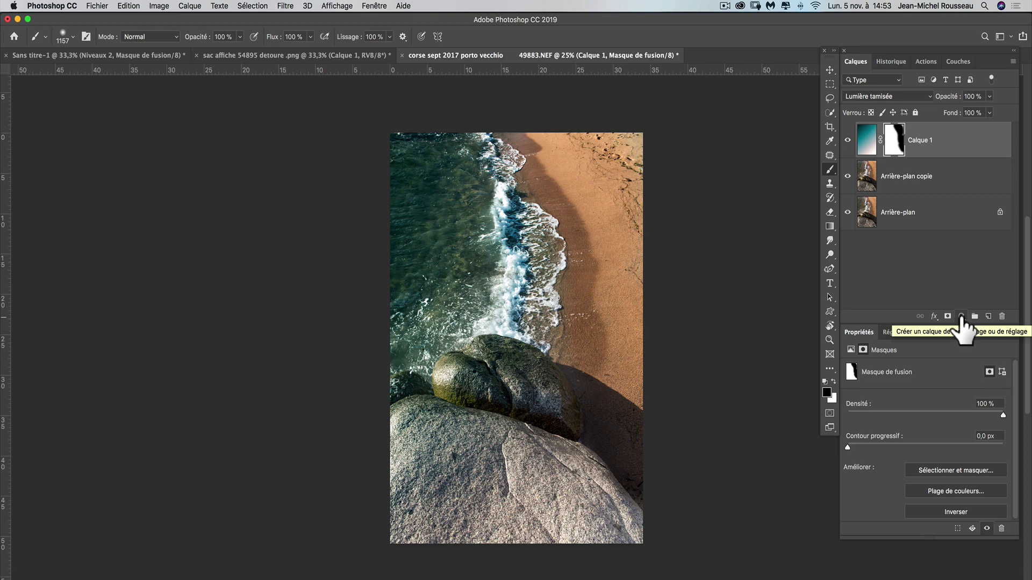
# Step: Add a Niveaux adjustment layer above Calque 1 and target its mask
pyautogui.click(961, 317)
pyautogui.click(968, 371)
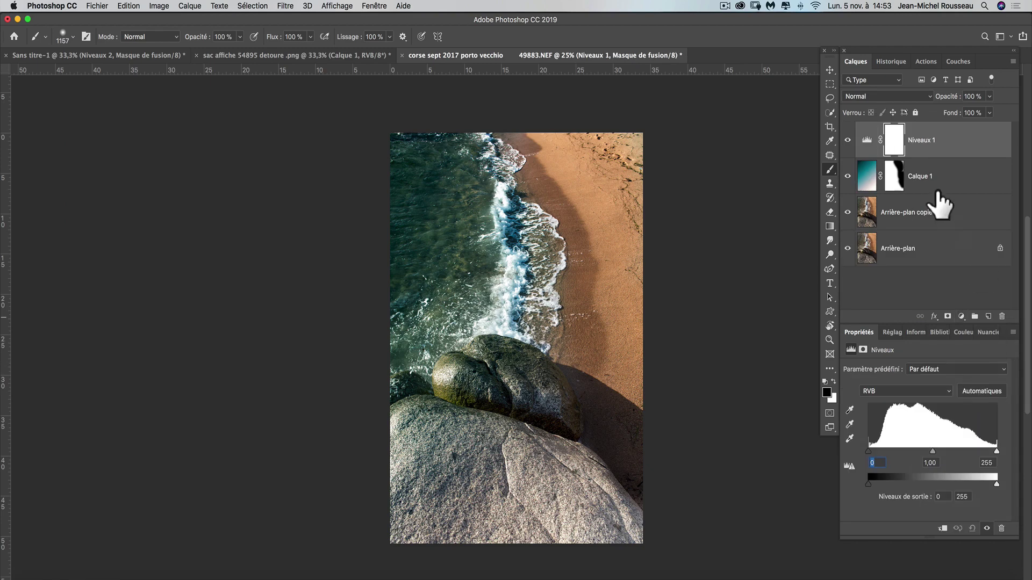
pyautogui.click(894, 143)
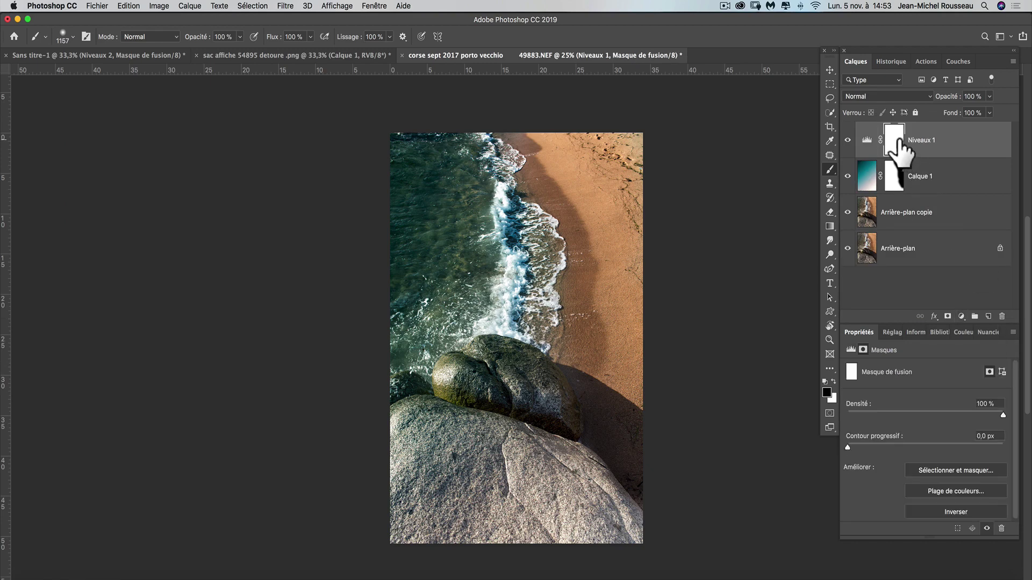
# Step: Choose the Platinum preset for the Gradient tool
pyautogui.click(831, 228)
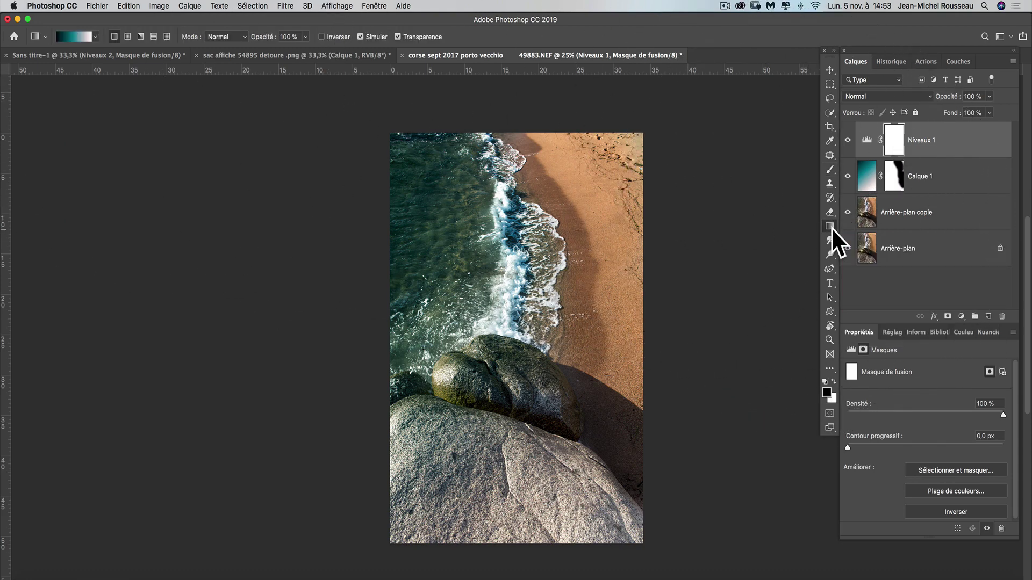
pyautogui.click(75, 37)
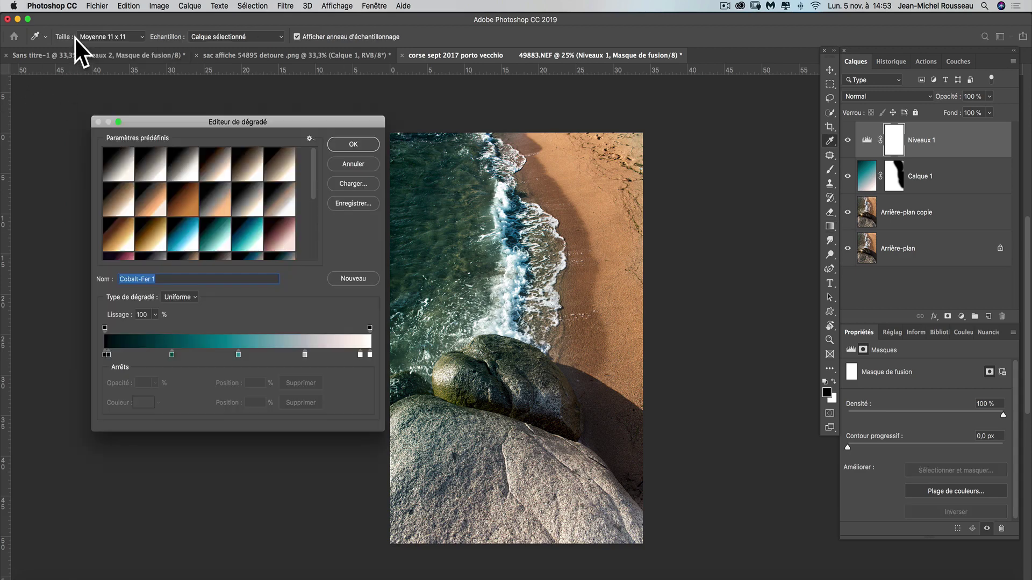
pyautogui.click(115, 162)
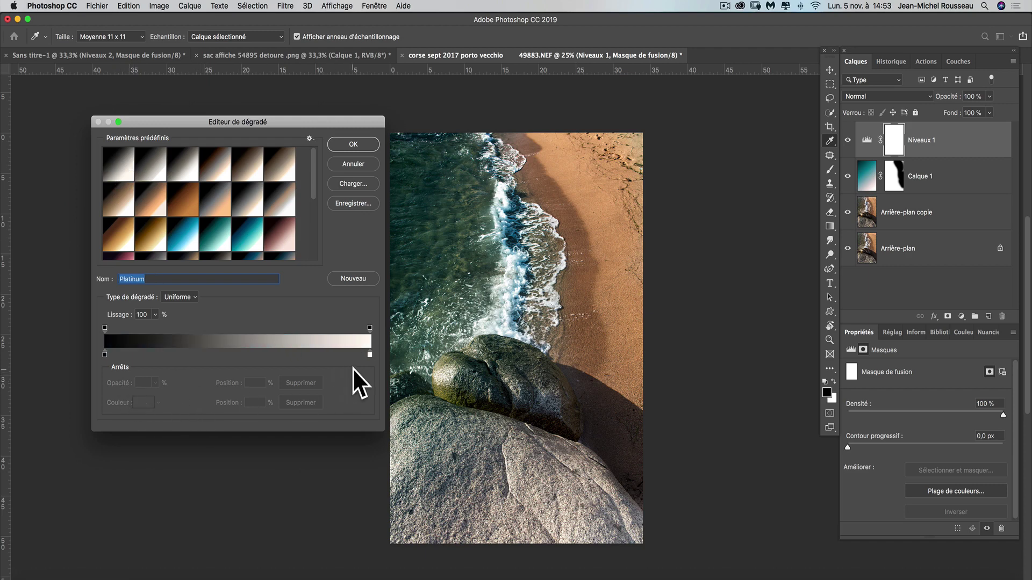
pyautogui.click(339, 146)
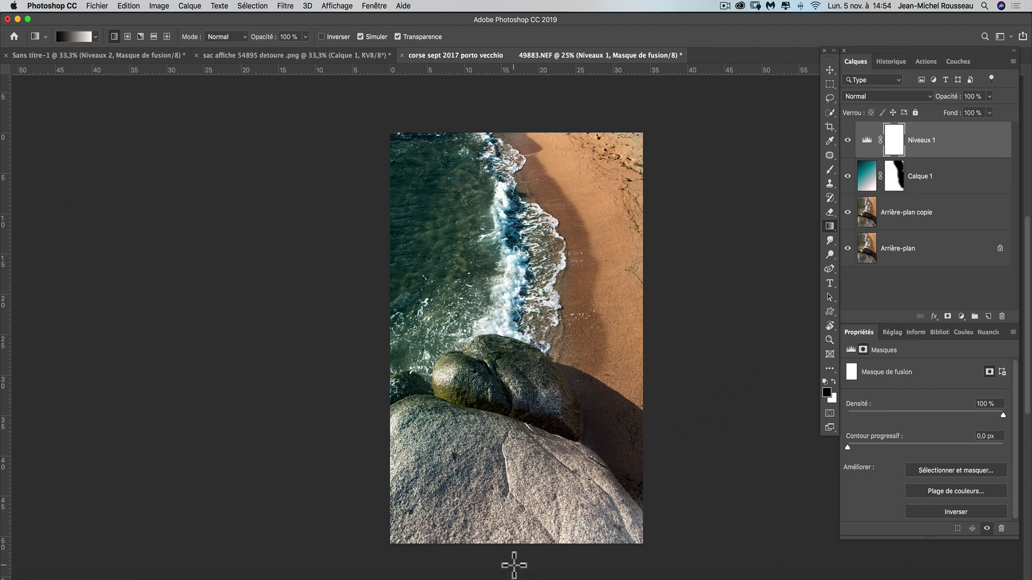
# Step: Draw the gradient upward on the Niveaux 1 mask, and replace it with a straight one running from above the photo down to below it
pyautogui.moveTo(513, 564); pyautogui.dragTo(512, 105)
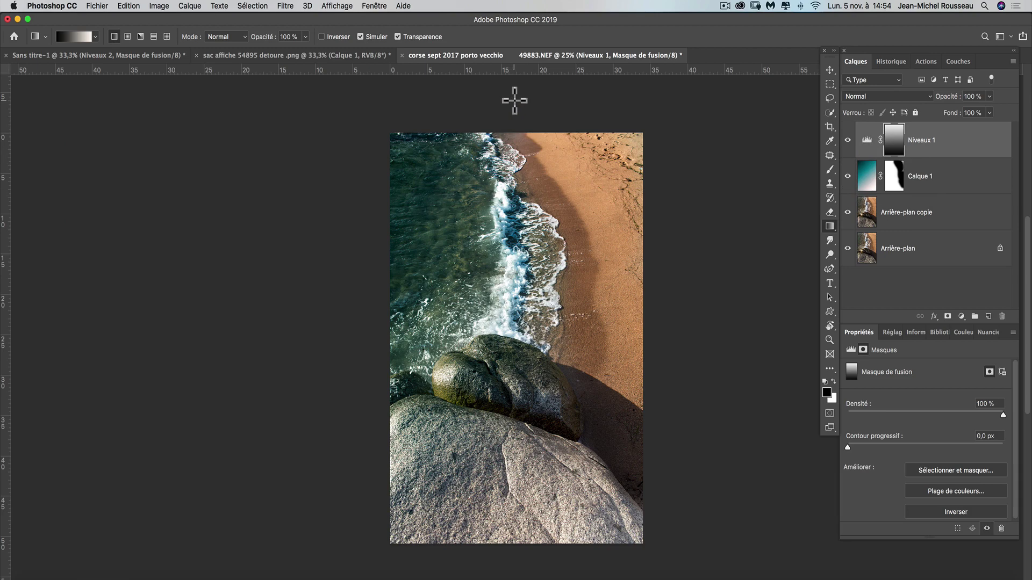
pyautogui.moveTo(512, 106); pyautogui.dragTo(519, 560)
pyautogui.press('shift')
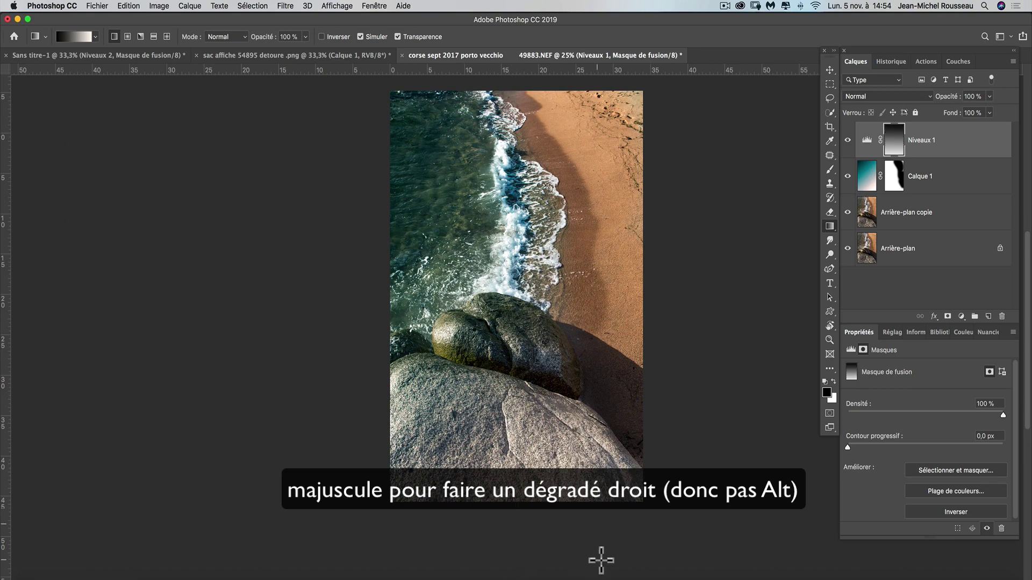
pyautogui.scroll(2, 659, 442)
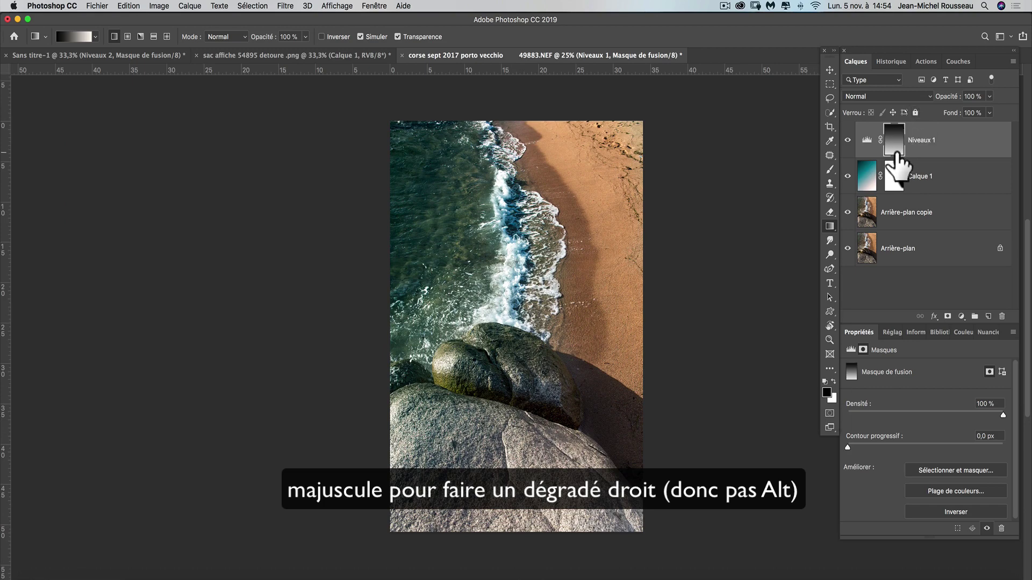
# Step: Set the midtone input level of Niveaux 1 to 0,62
pyautogui.click(865, 139)
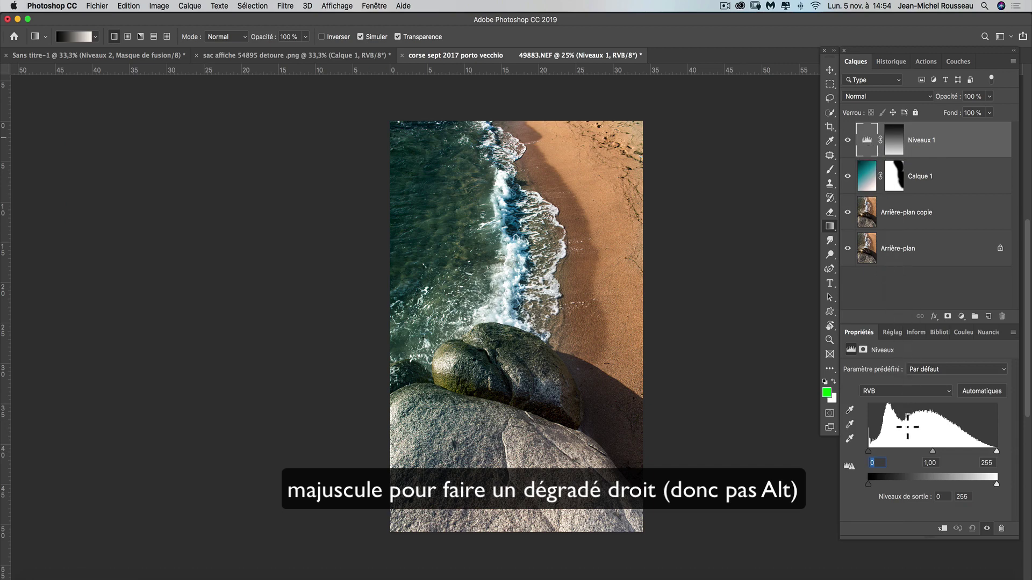
pyautogui.moveTo(933, 452); pyautogui.dragTo(952, 450)
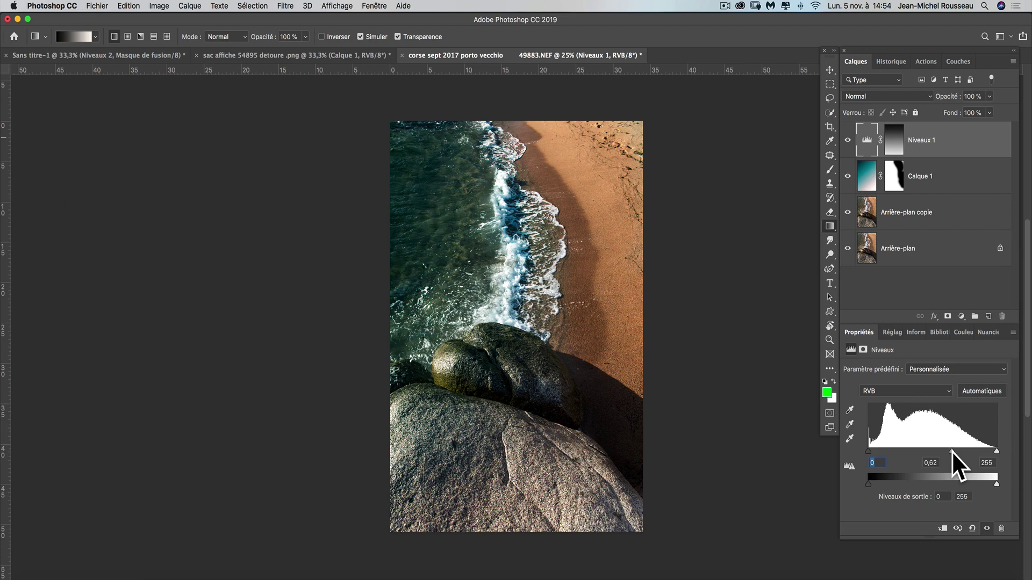
# Step: Redraw the gradient on the Niveaux 1 mask from above the photo down past its lower edge
pyautogui.click(893, 141)
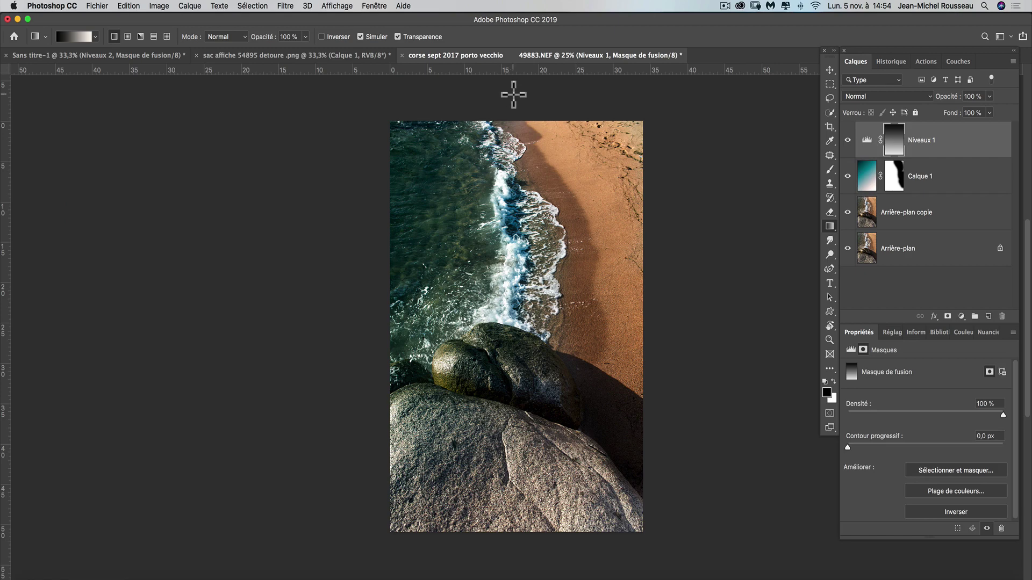
pyautogui.moveTo(517, 92); pyautogui.dragTo(553, 461)
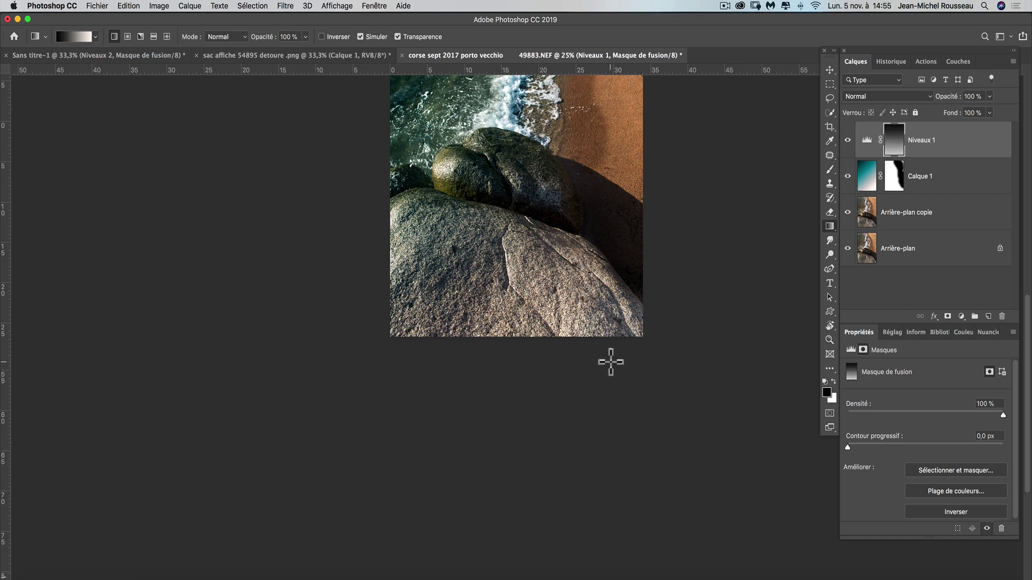
pyautogui.scroll(5, 609, 360)
pyautogui.scroll(1, 611, 362)
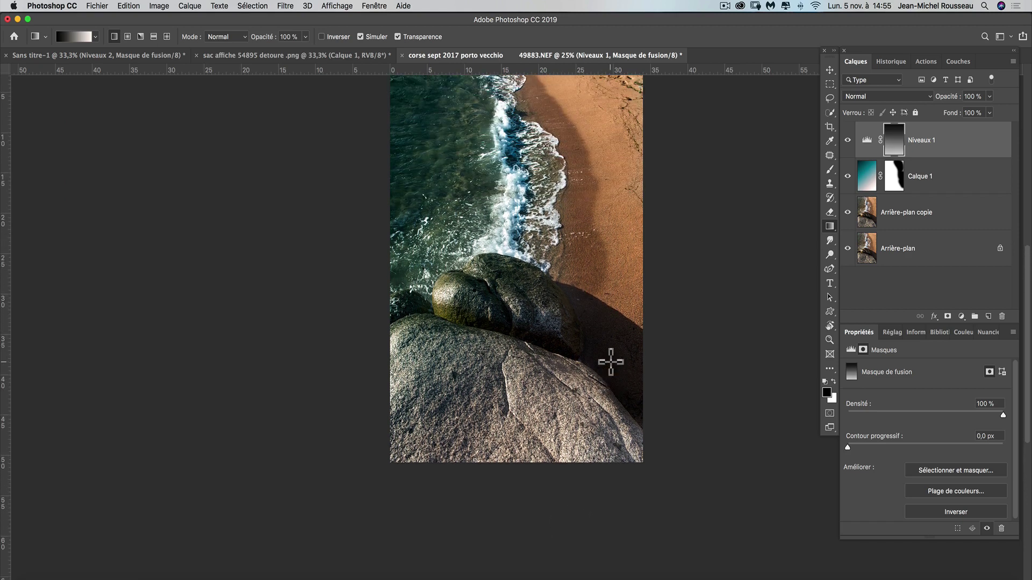
# Step: Toggle the visibility of Niveaux 1 to examine how its masked darkening affects the photo
pyautogui.click(848, 140)
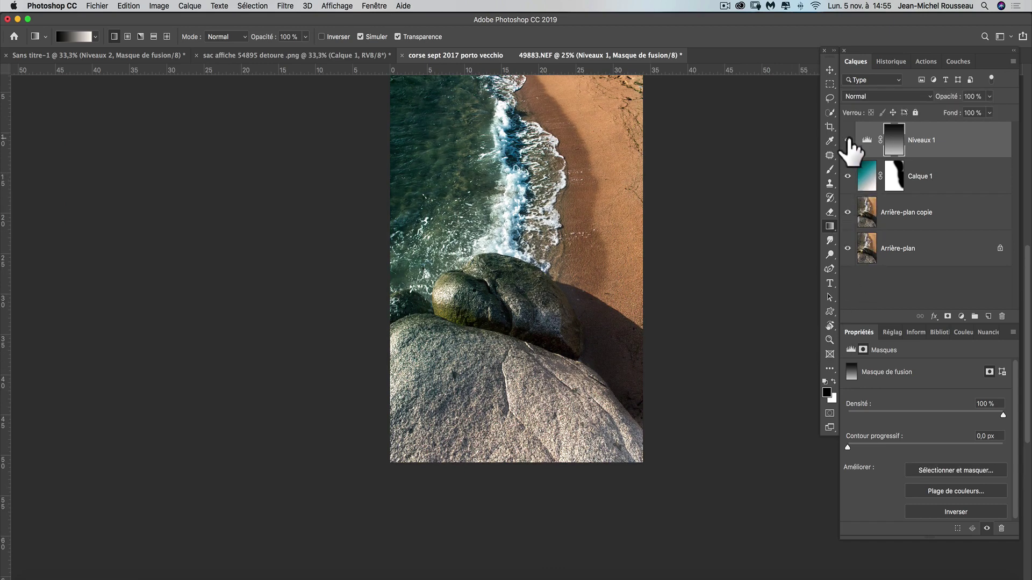
pyautogui.click(848, 140)
pyautogui.scroll(2, 553, 269)
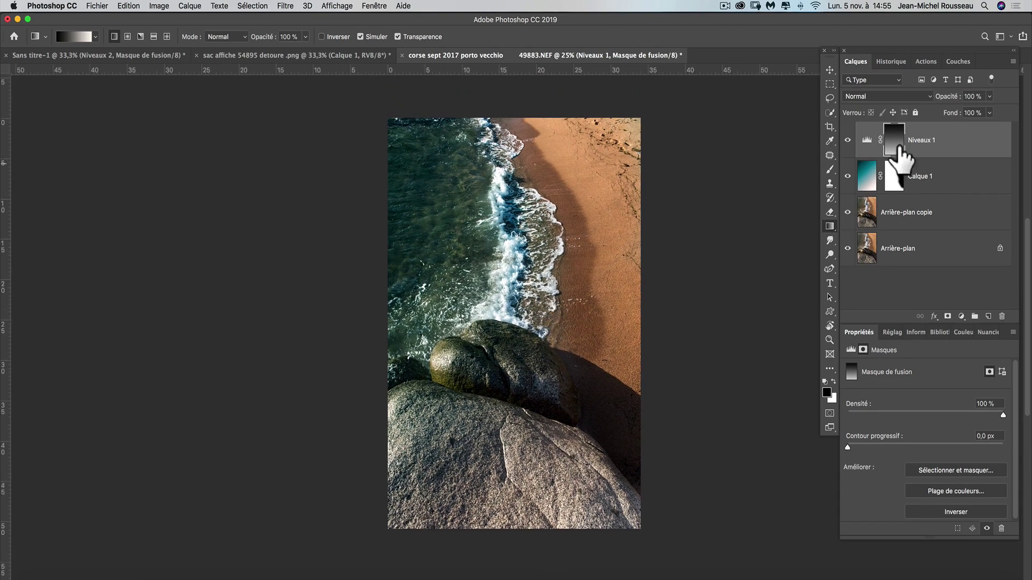
pyautogui.click(848, 141)
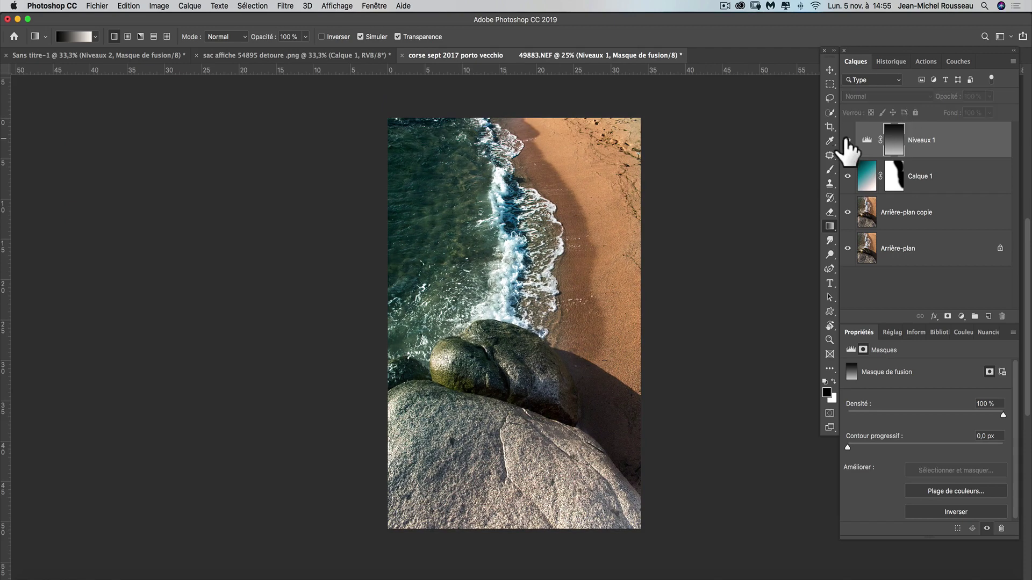
pyautogui.click(848, 141)
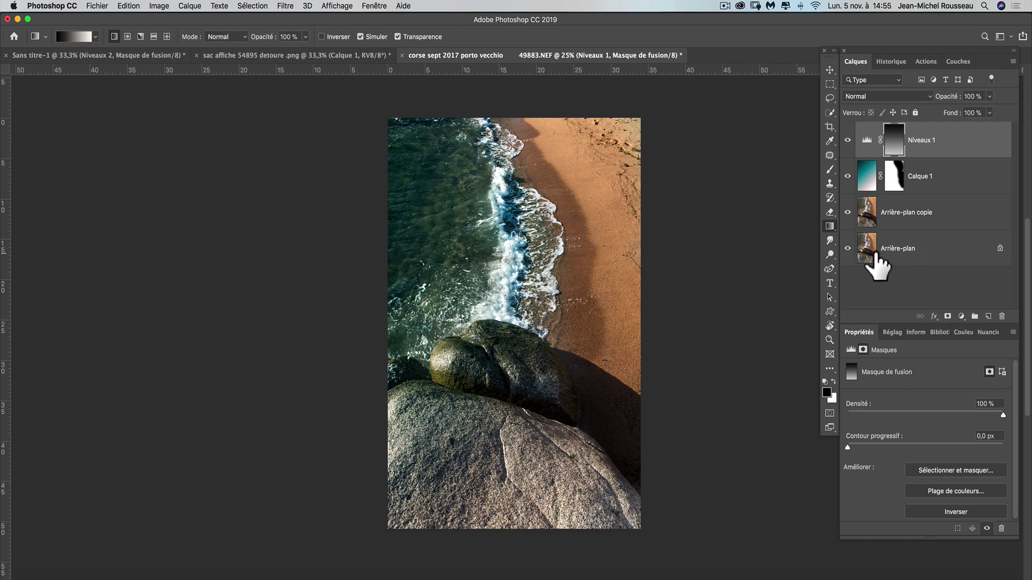
# Step: Show only Arrière-plan and restore the other layers repeatedly to compare the original with the toned photo
pyautogui.keyDown('alt'); pyautogui.click(848, 248); pyautogui.keyUp('alt')
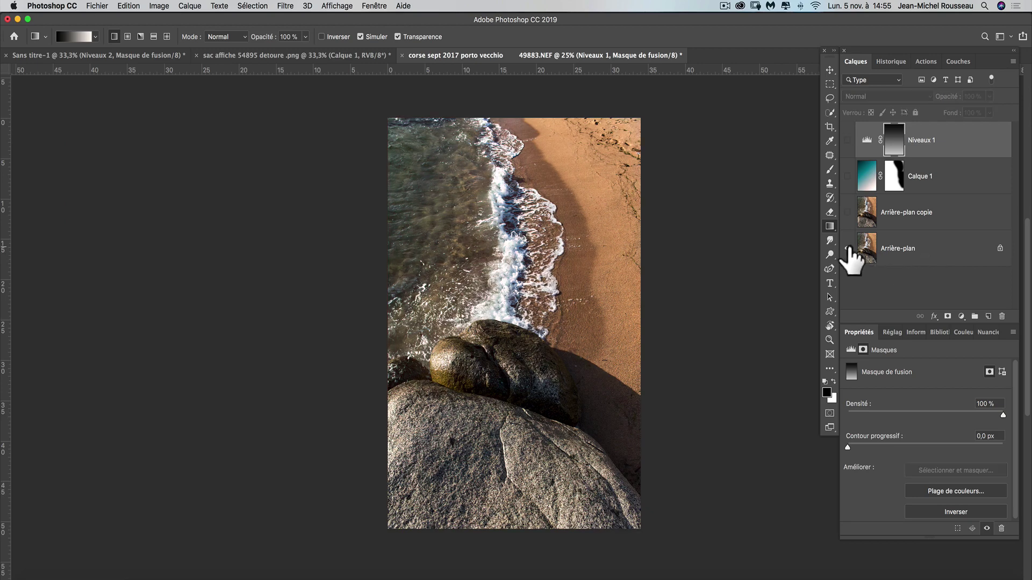
pyautogui.keyDown('alt'); pyautogui.click(848, 248); pyautogui.keyUp('alt')
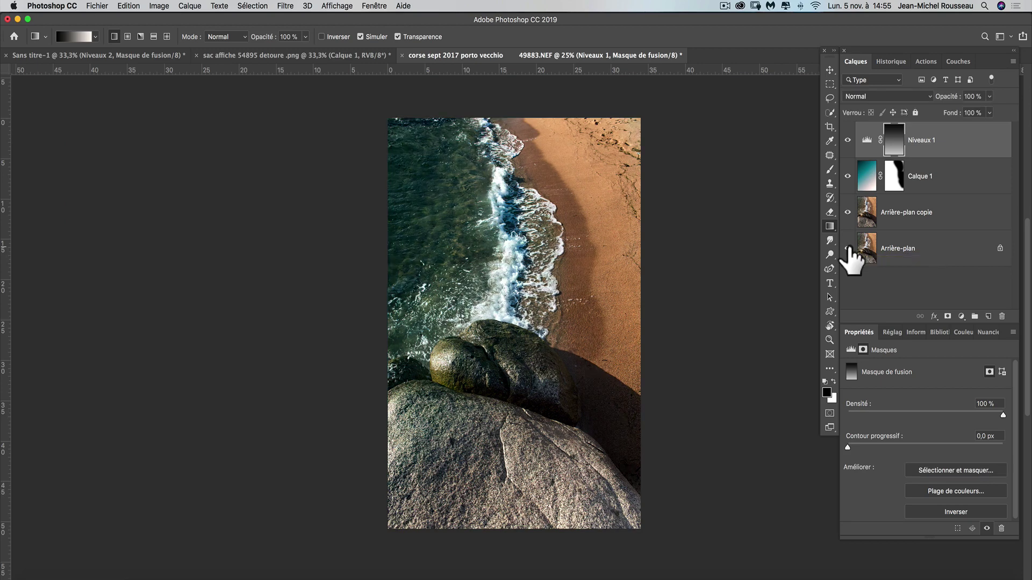
pyautogui.keyDown('alt'); pyautogui.click(848, 248); pyautogui.keyUp('alt')
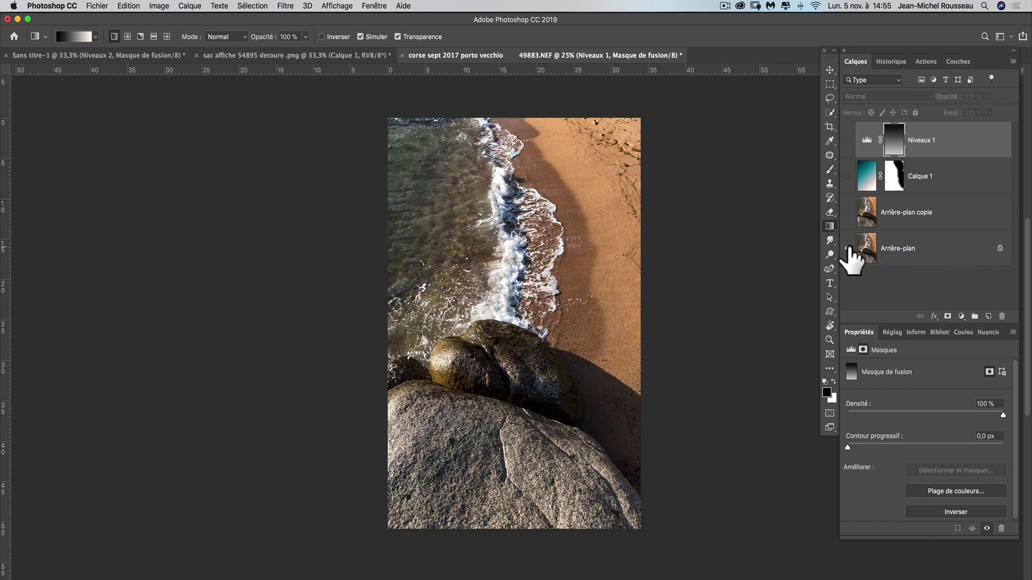
pyautogui.keyDown('alt'); pyautogui.click(848, 247); pyautogui.keyUp('alt')
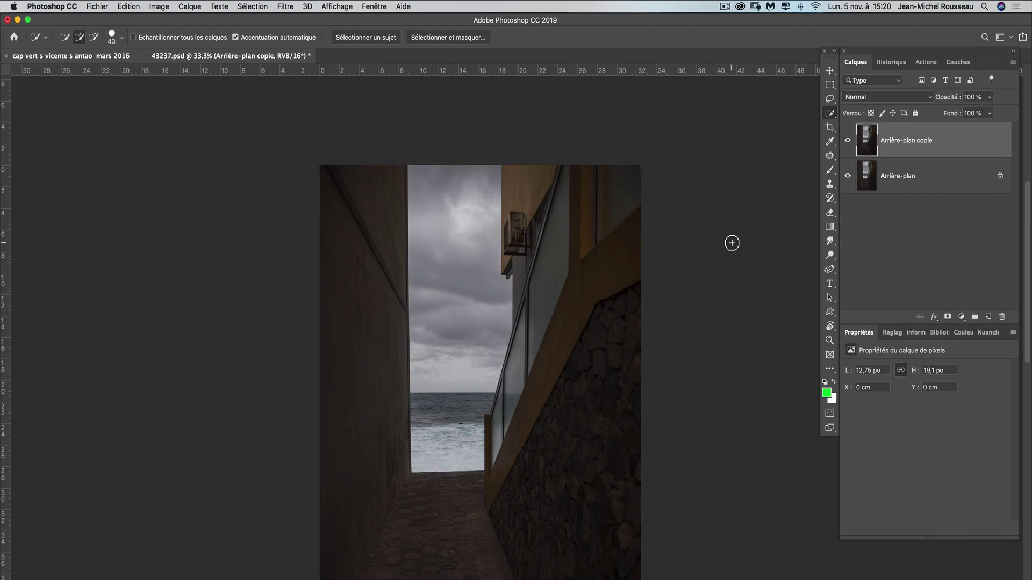
# Step: Add a Noir et blanc adjustment layer above Arrière-plan copie in the alley photo
pyautogui.moveTo(476, 373); pyautogui.dragTo(473, 333)
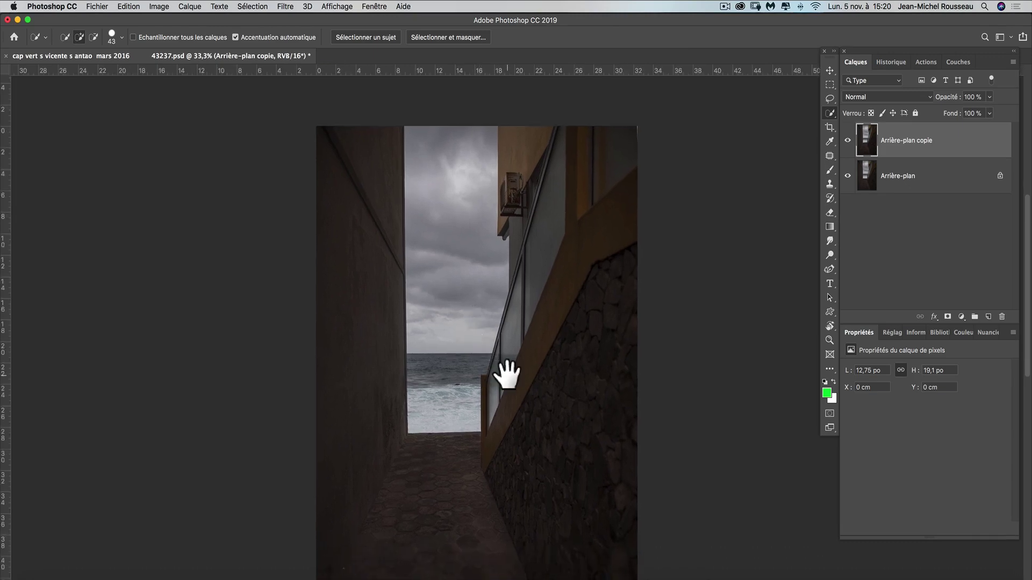
pyautogui.moveTo(505, 373); pyautogui.dragTo(520, 328)
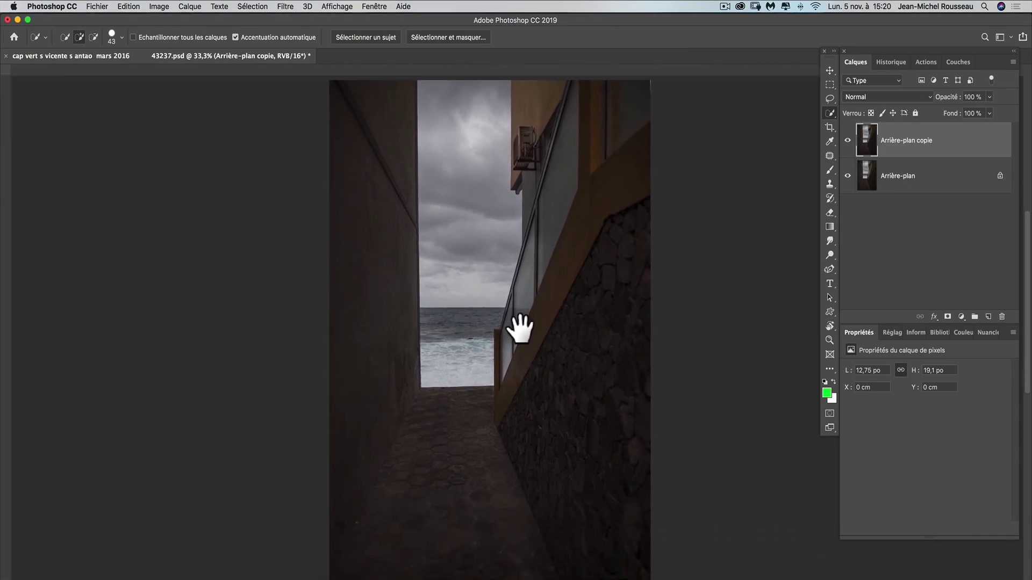
pyautogui.press('super+r')
pyautogui.press('super+minus')
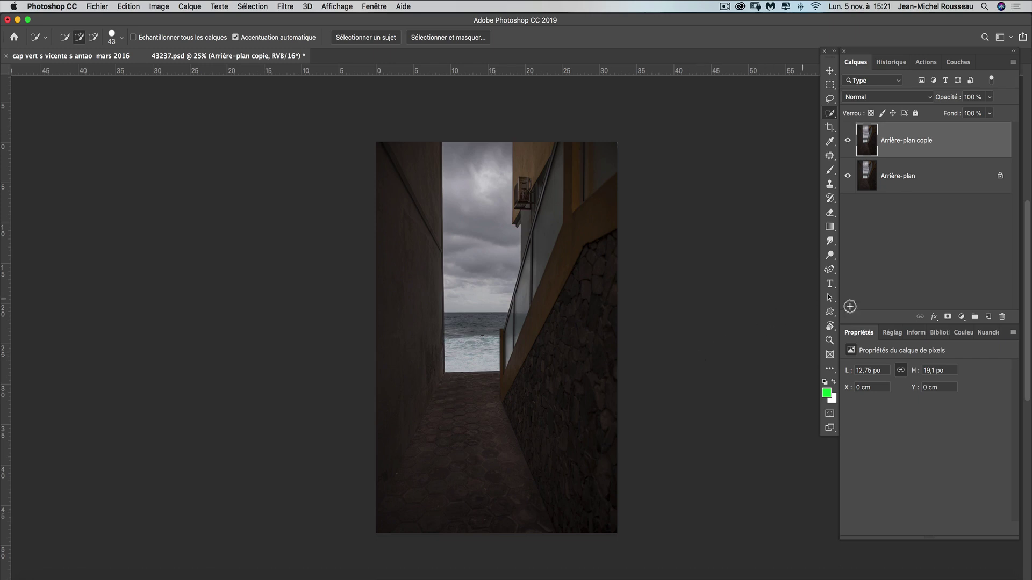
pyautogui.click(961, 317)
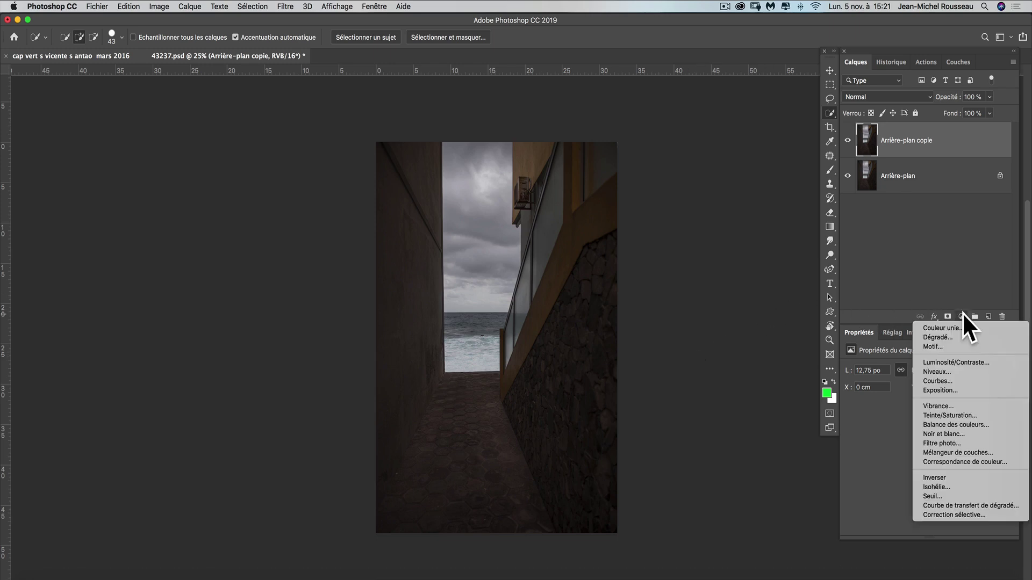
pyautogui.click(967, 434)
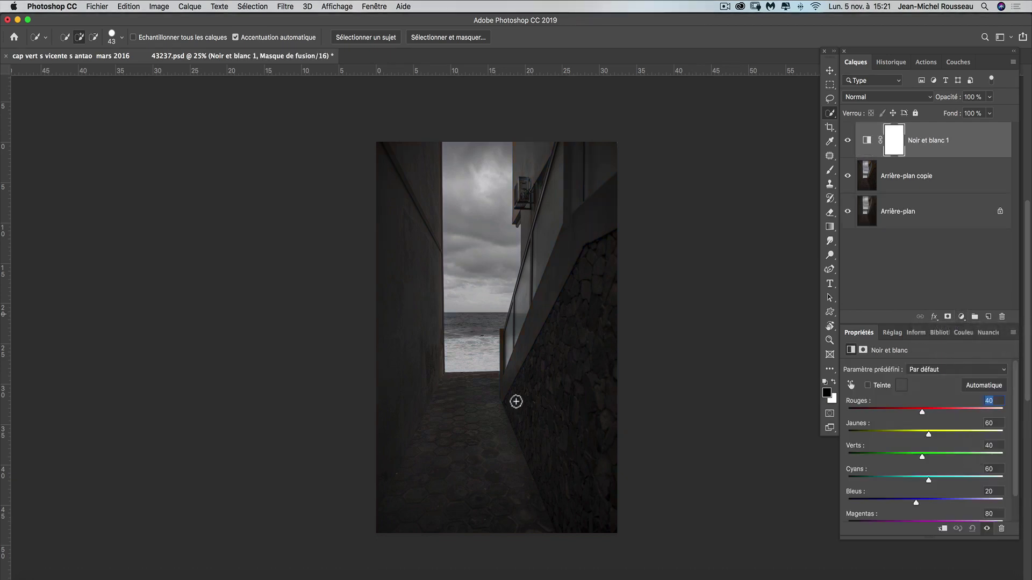
# Step: Set the Noir et blanc 1 mix to Rouges 154, Jaunes 133, Cyans 94 and Bleus 78
pyautogui.click(950, 410)
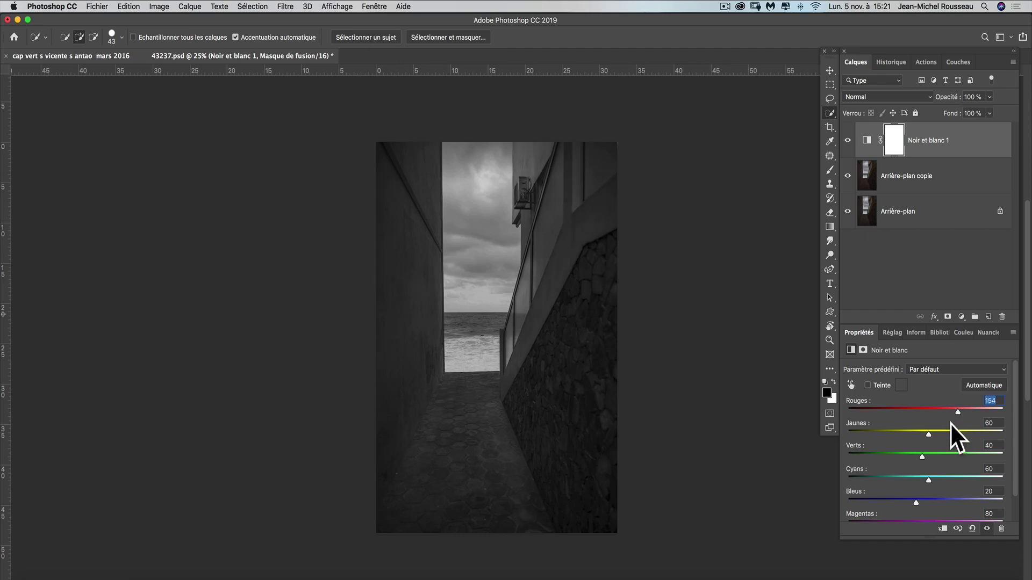
pyautogui.click(948, 431)
pyautogui.moveTo(949, 430); pyautogui.dragTo(951, 429)
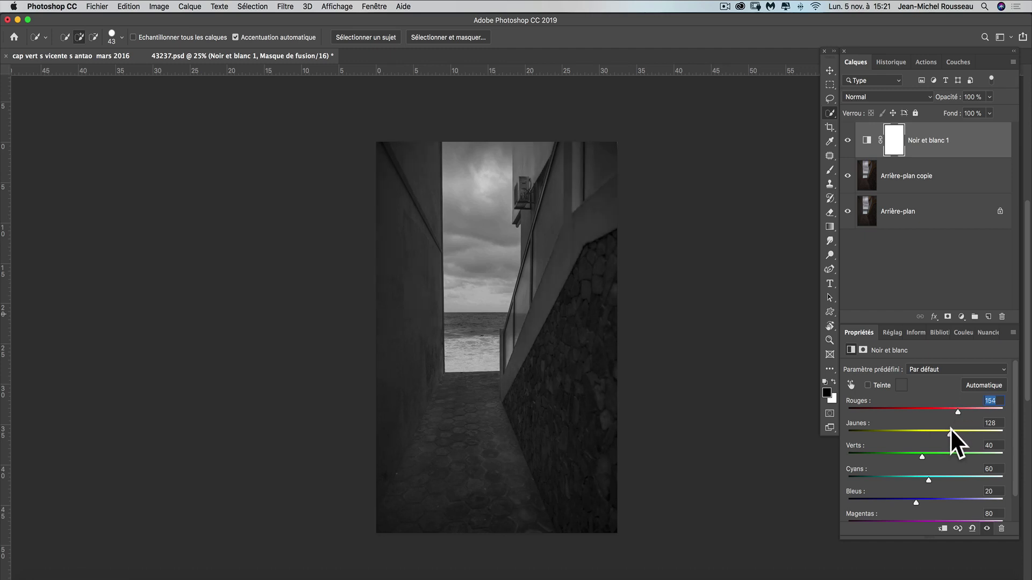
pyautogui.click(940, 476)
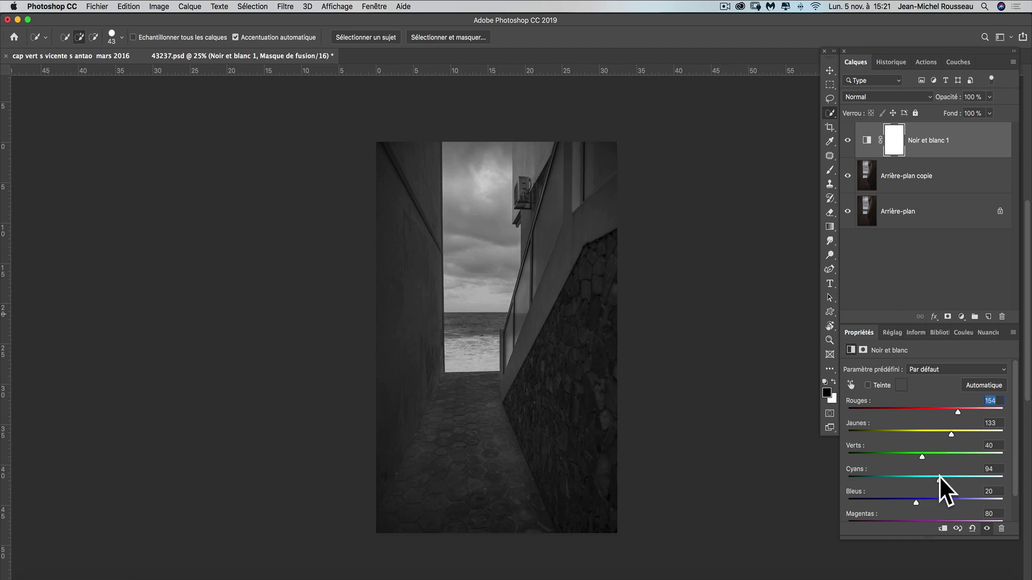
pyautogui.click(934, 499)
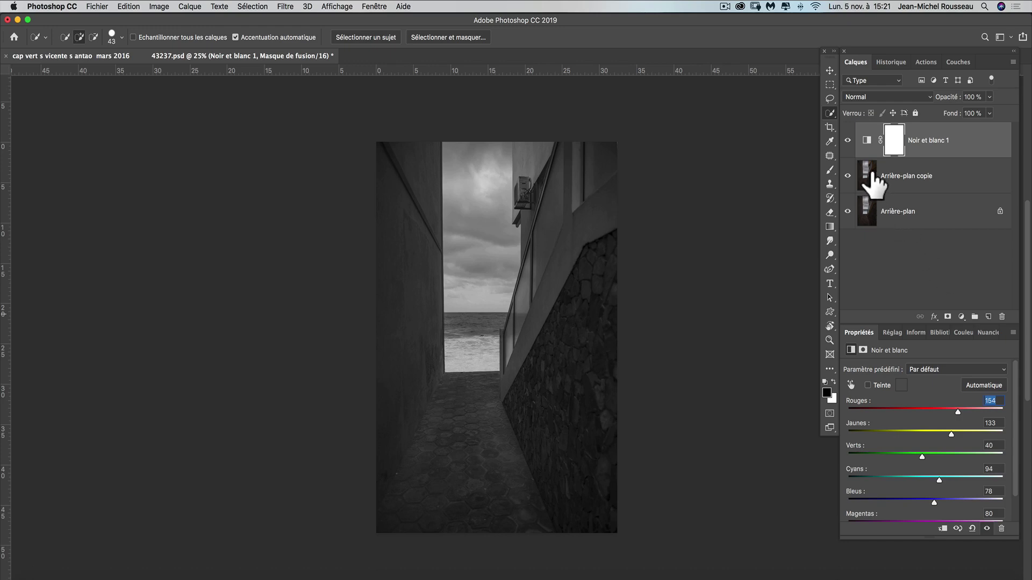
# Step: Hide Noir et blanc 1 and quick-select the sky and sea between the walls on Arrière-plan copie
pyautogui.click(866, 176)
pyautogui.click(847, 141)
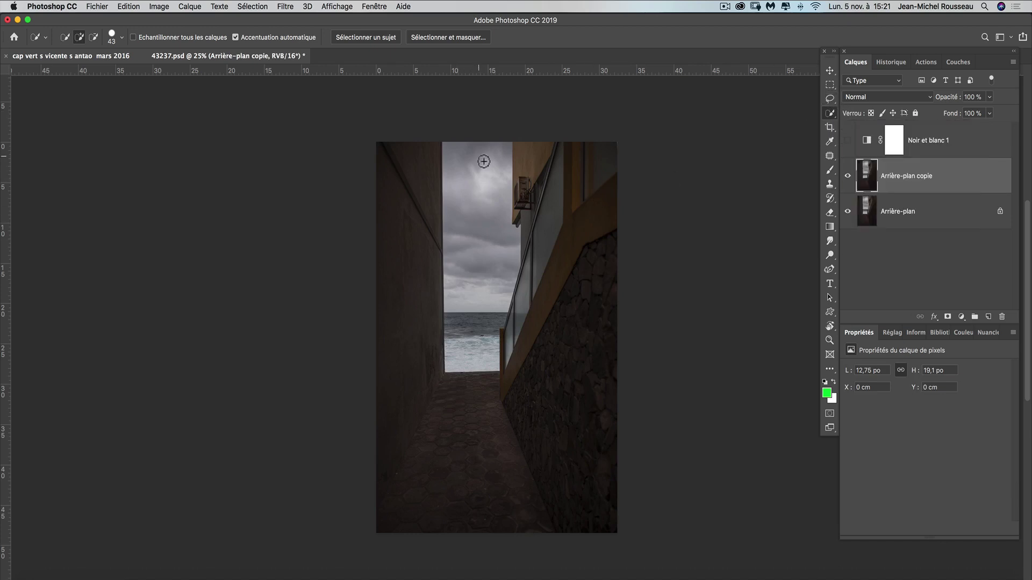
pyautogui.moveTo(480, 163); pyautogui.dragTo(475, 352)
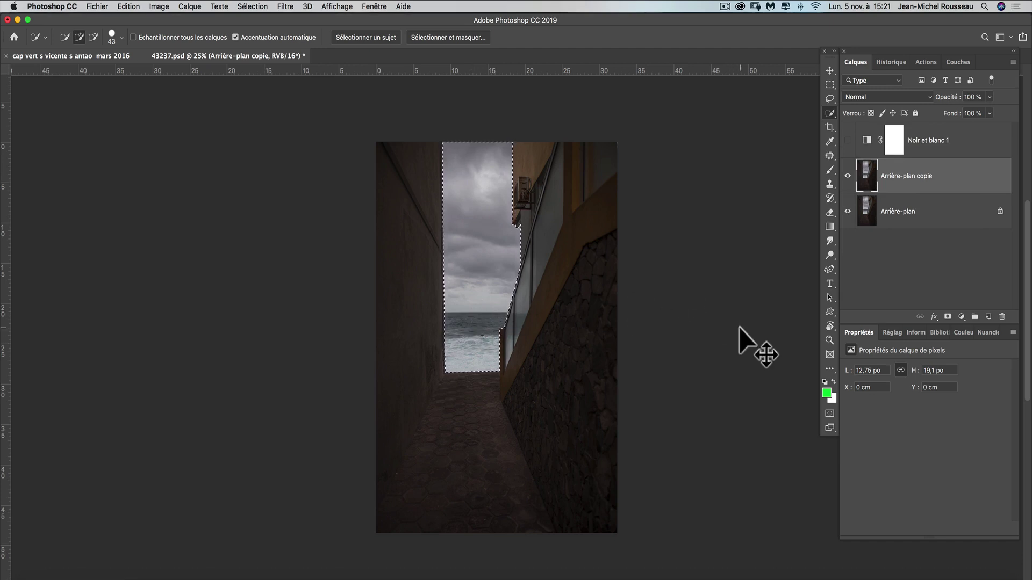
# Step: Examine the edges of the sky and sea selection up close along the walls, railing and air-conditioning unit
pyautogui.press('super+plus')
pyautogui.press('super+plus')
pyautogui.press('super+plus')
pyautogui.press('super+plus')
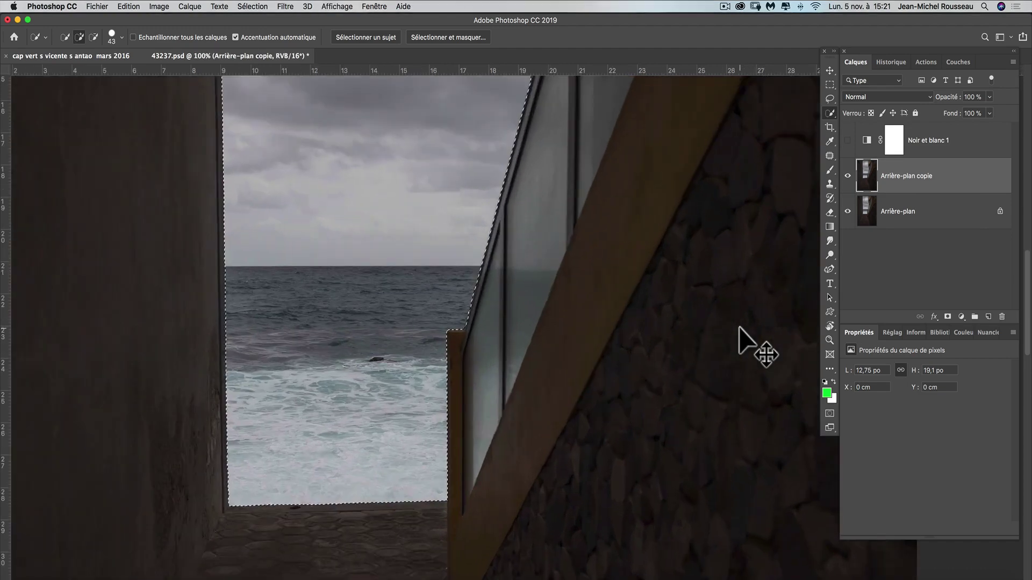
pyautogui.moveTo(740, 328); pyautogui.dragTo(733, 324)
pyautogui.moveTo(638, 295); pyautogui.dragTo(611, 369)
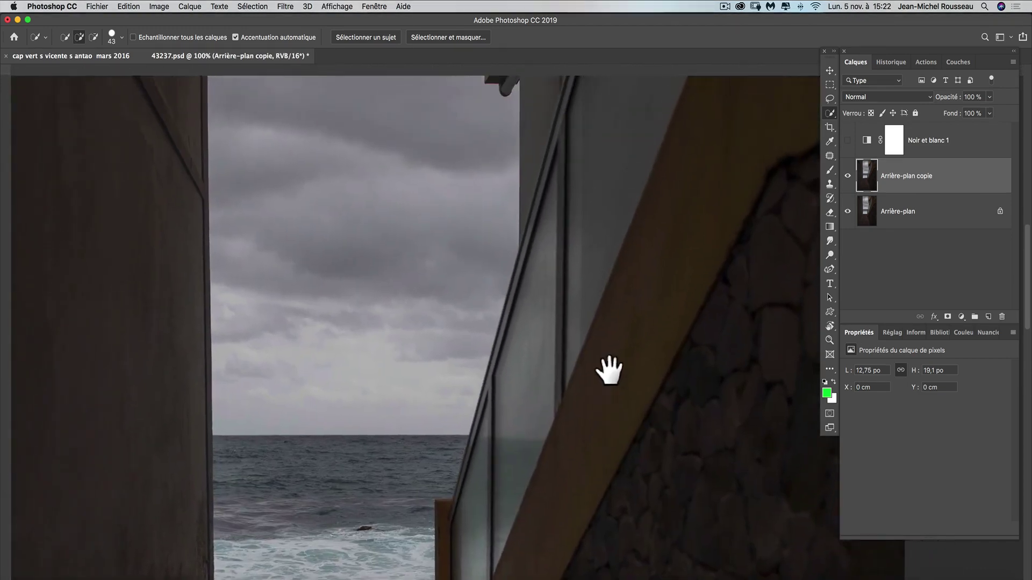
pyautogui.moveTo(588, 258); pyautogui.dragTo(590, 364)
pyautogui.moveTo(561, 237); pyautogui.dragTo(597, 224)
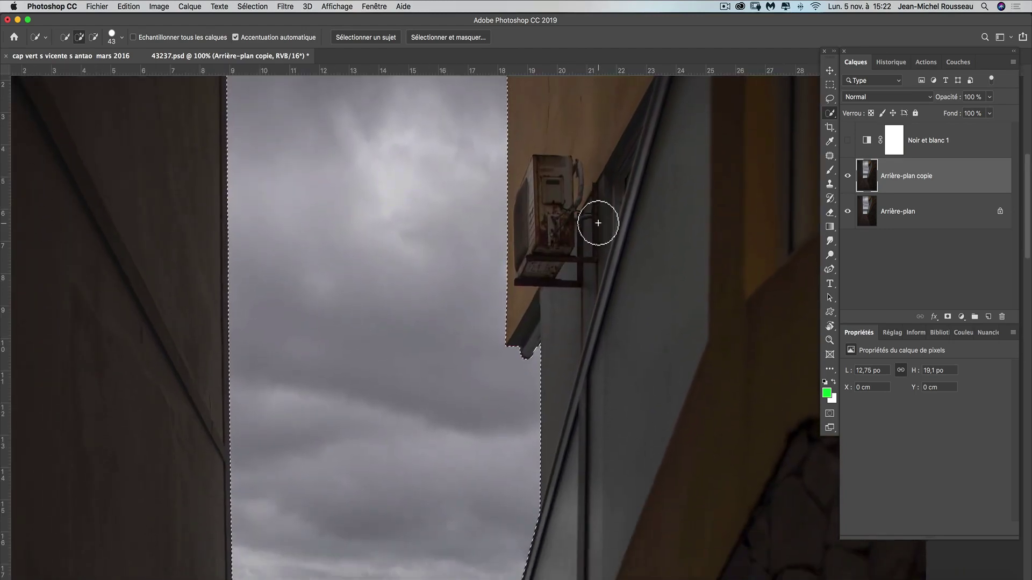
pyautogui.press('super+minus')
pyautogui.press('super+minus')
pyautogui.press('super+minus')
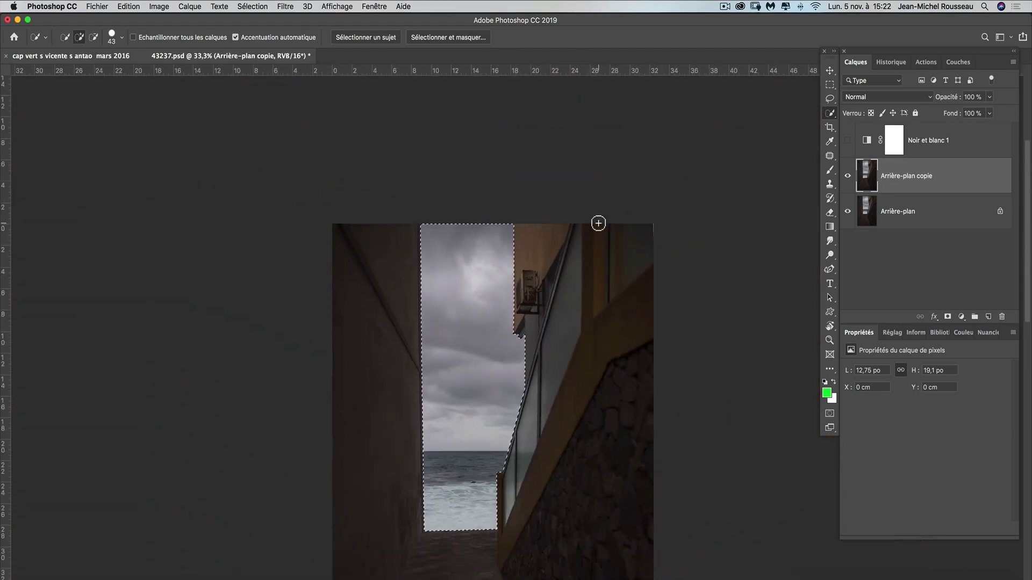
pyautogui.moveTo(564, 407); pyautogui.dragTo(568, 272)
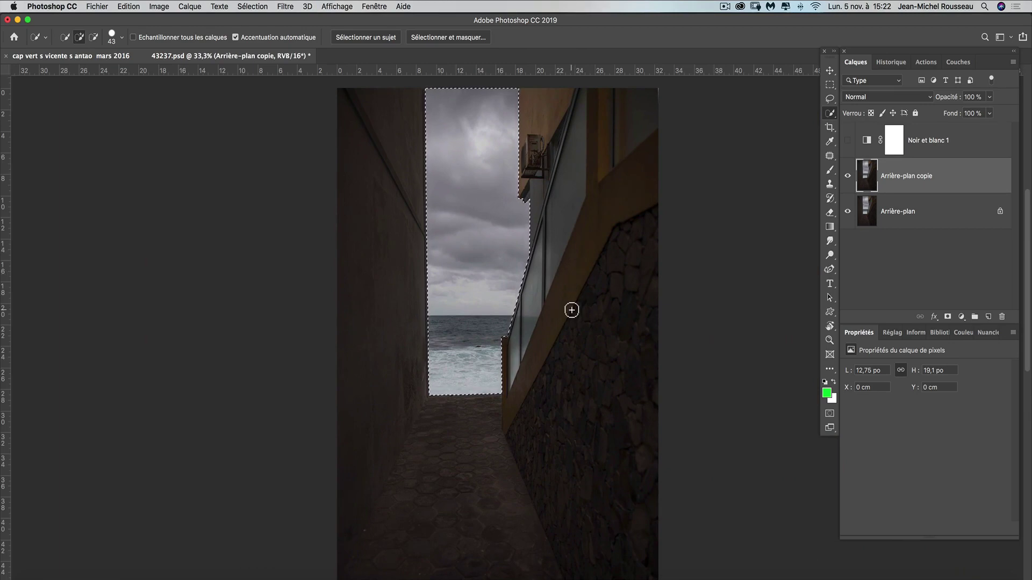
pyautogui.press('super+h')
pyautogui.press('super+minus')
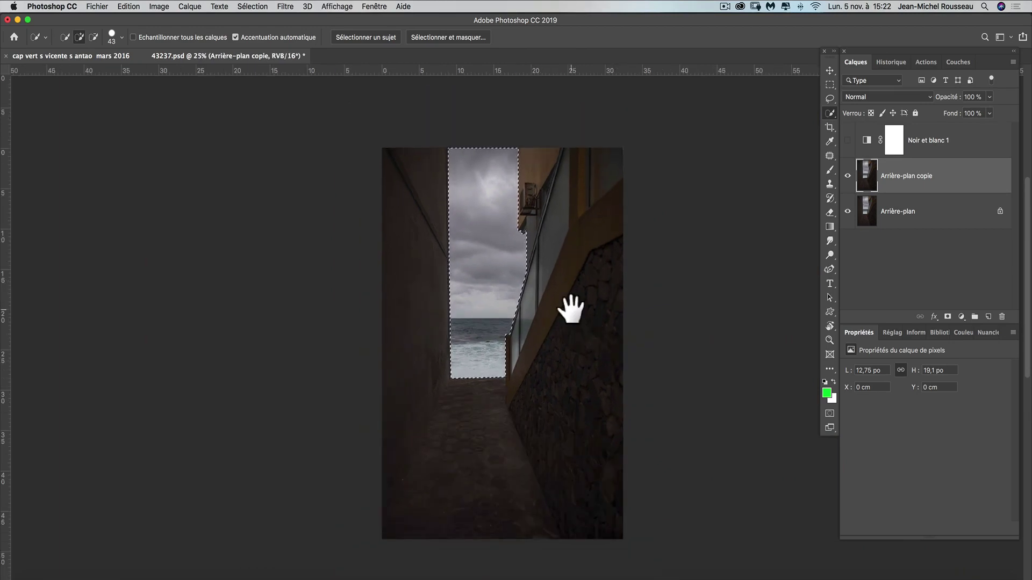
pyautogui.moveTo(564, 311)
pyautogui.mouseDown()
pyautogui.moveTo(525, 307)
pyautogui.moveTo(571, 302)
pyautogui.moveTo(576, 312)
pyautogui.mouseUp()
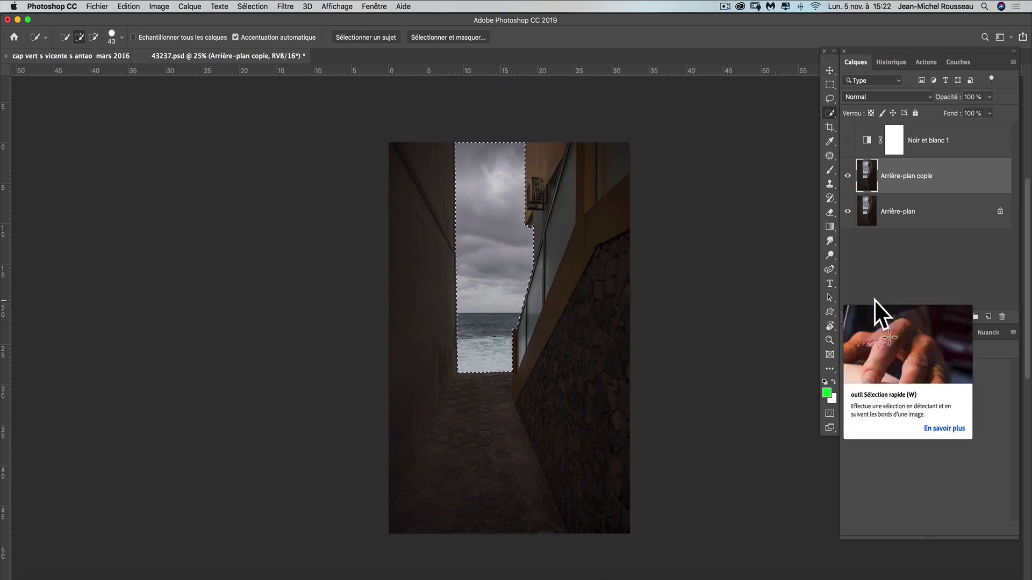
# Step: Add a Courbe de transfert de dégradé adjustment layer above Noir et blanc 1, masked by the sky and sea selection
pyautogui.click(929, 142)
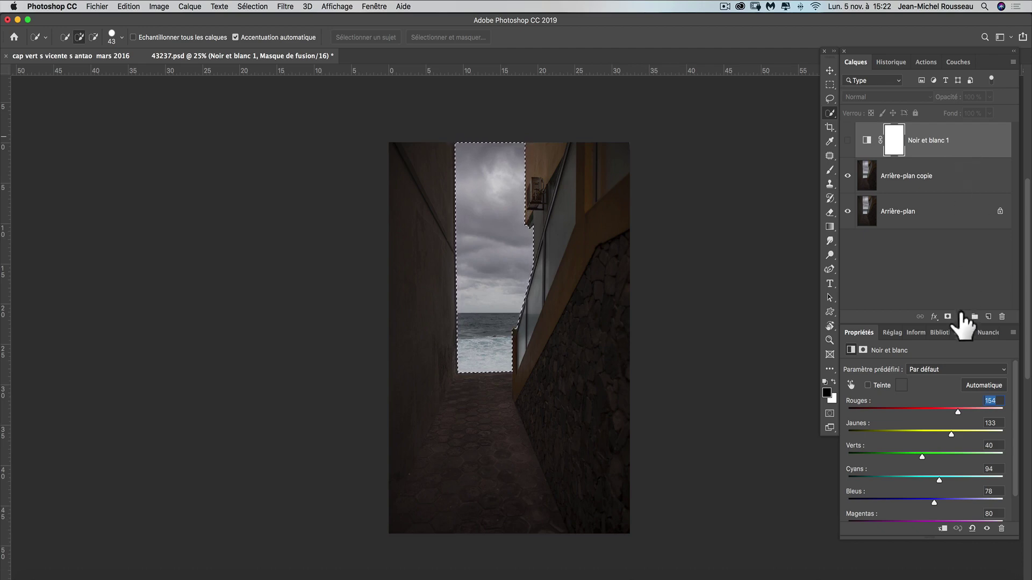
pyautogui.click(962, 317)
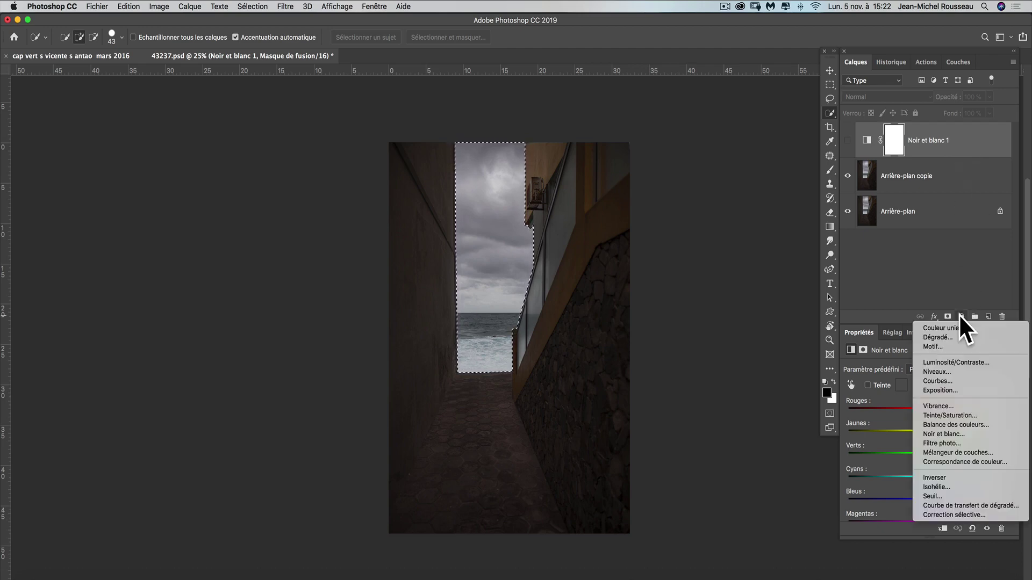
pyautogui.click(980, 507)
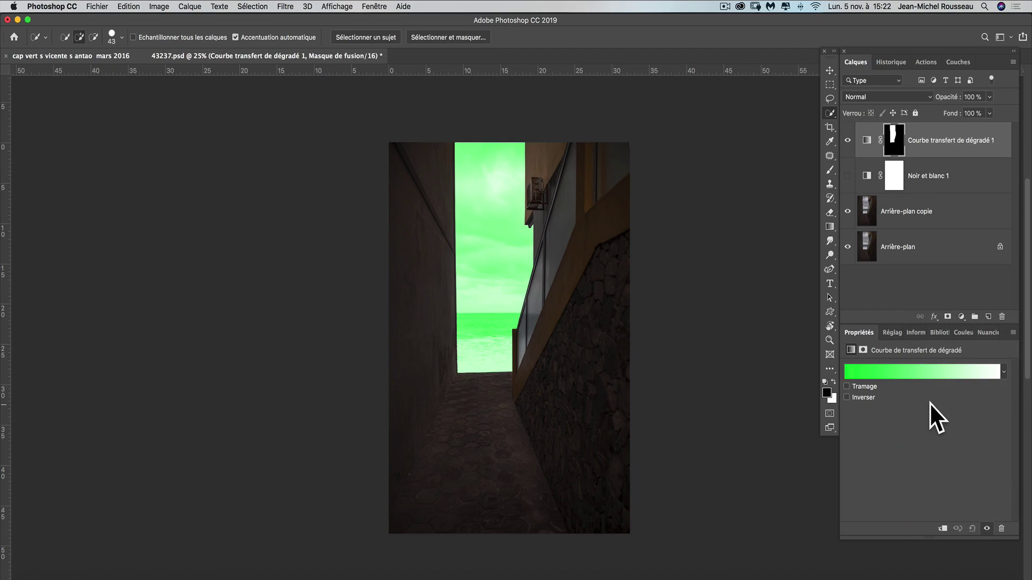
# Step: Open the gradient map's gradient for editing and arrange the editor and photo side by side
pyautogui.click(927, 372)
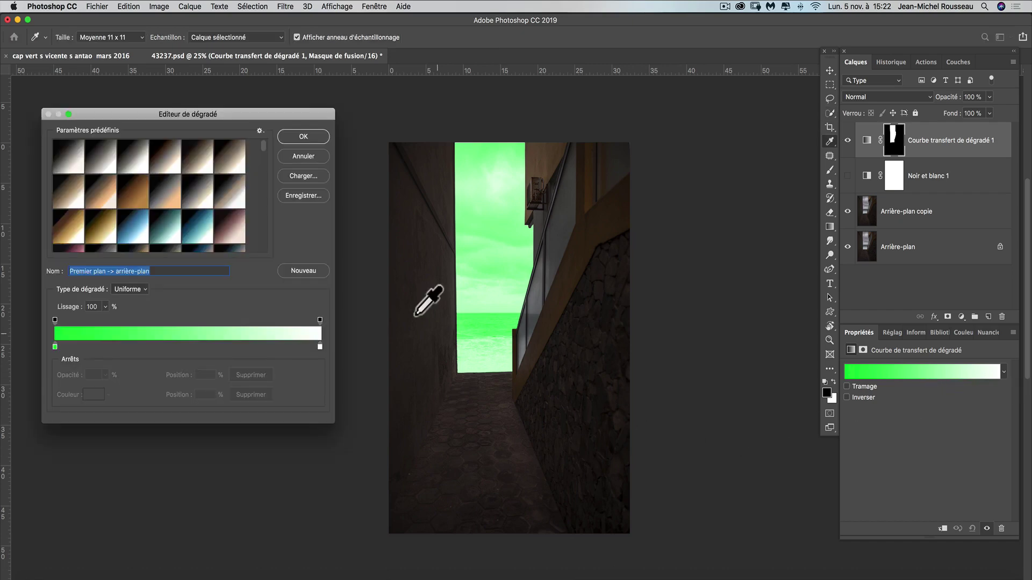
pyautogui.moveTo(218, 112); pyautogui.dragTo(227, 110)
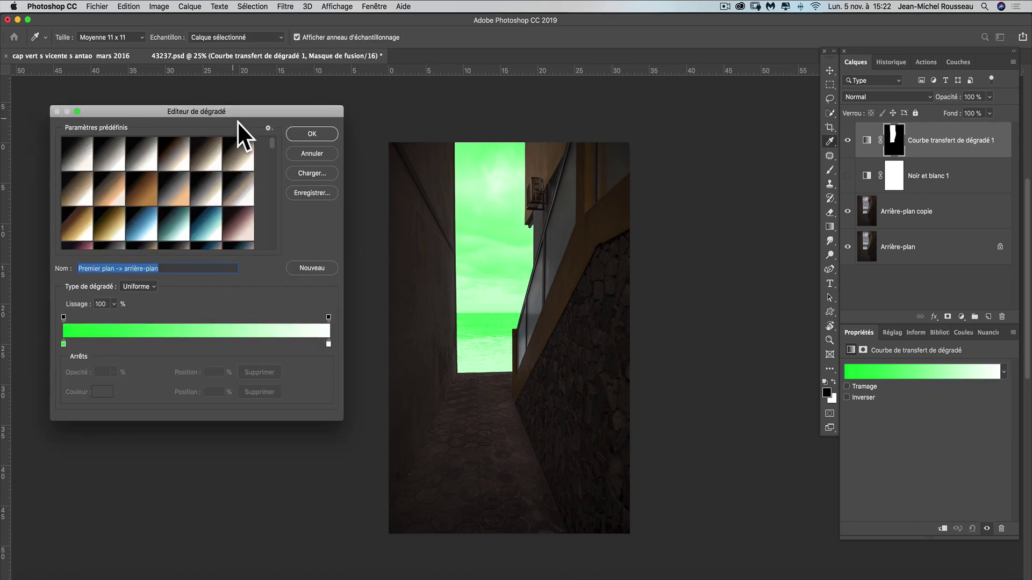
pyautogui.press('space')
pyautogui.moveTo(473, 272); pyautogui.dragTo(606, 245)
pyautogui.moveTo(175, 109); pyautogui.dragTo(213, 115)
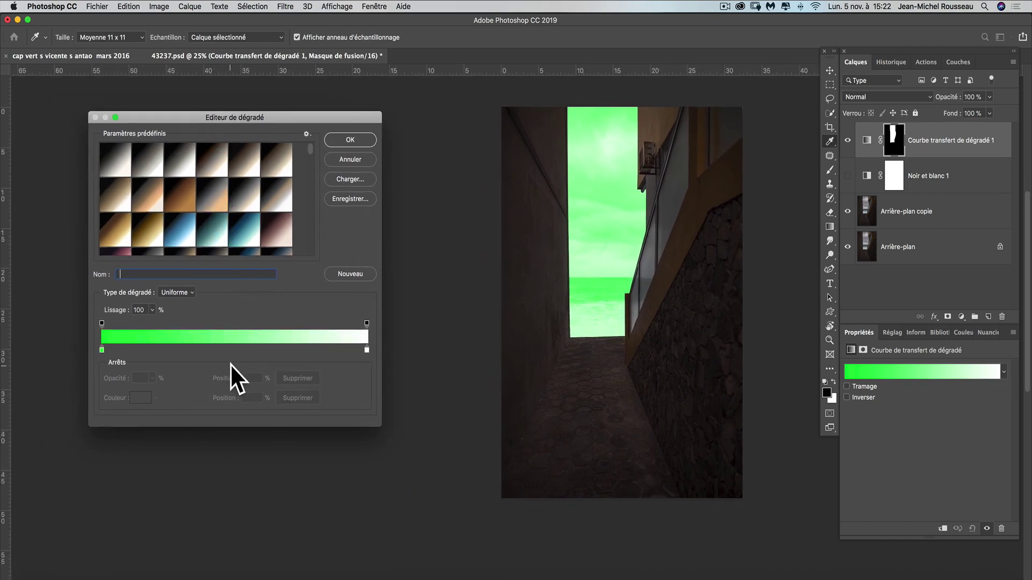
# Step: Load the preset files ciel cap vert.grd and mur cap vert.grd into the gradient presets
pyautogui.scroll(-3, 271, 244)
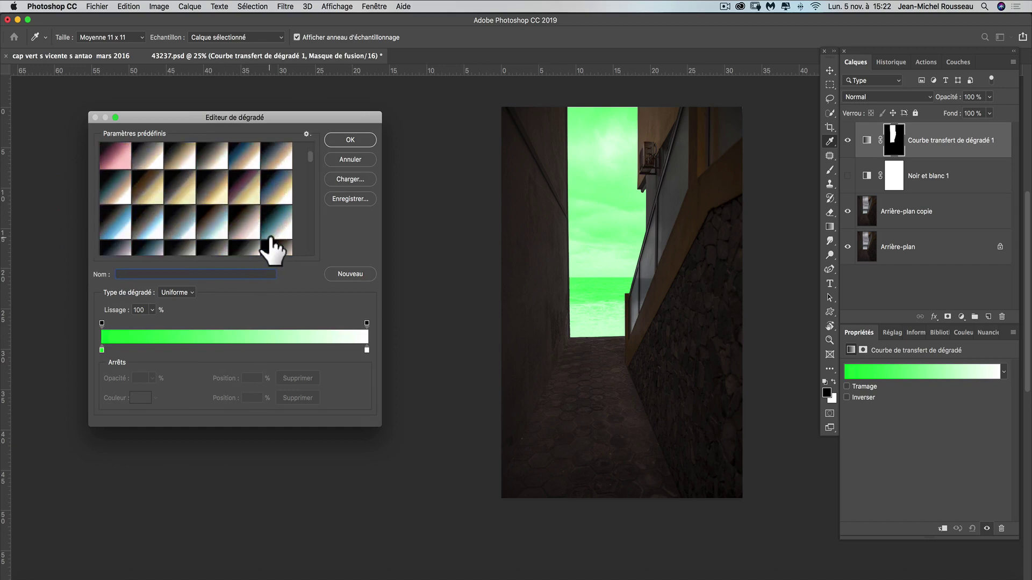
pyautogui.scroll(-6, 272, 247)
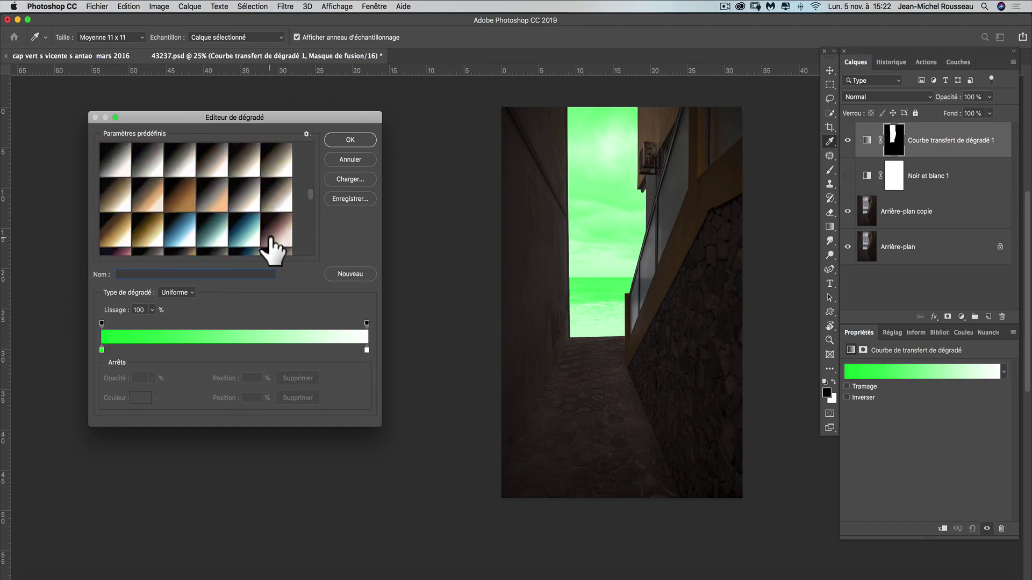
pyautogui.scroll(-8, 271, 247)
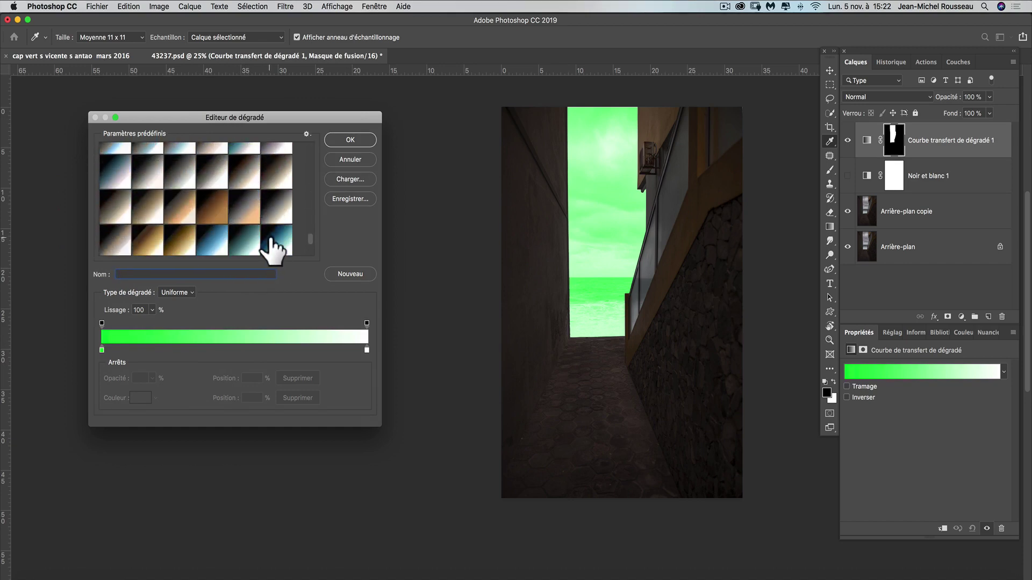
pyautogui.scroll(-3, 272, 247)
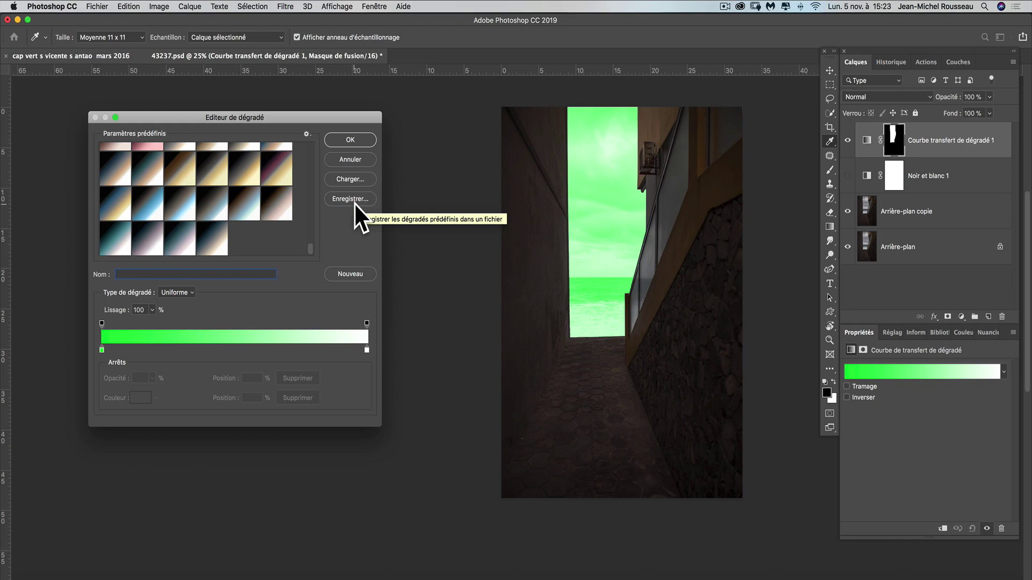
pyautogui.click(354, 178)
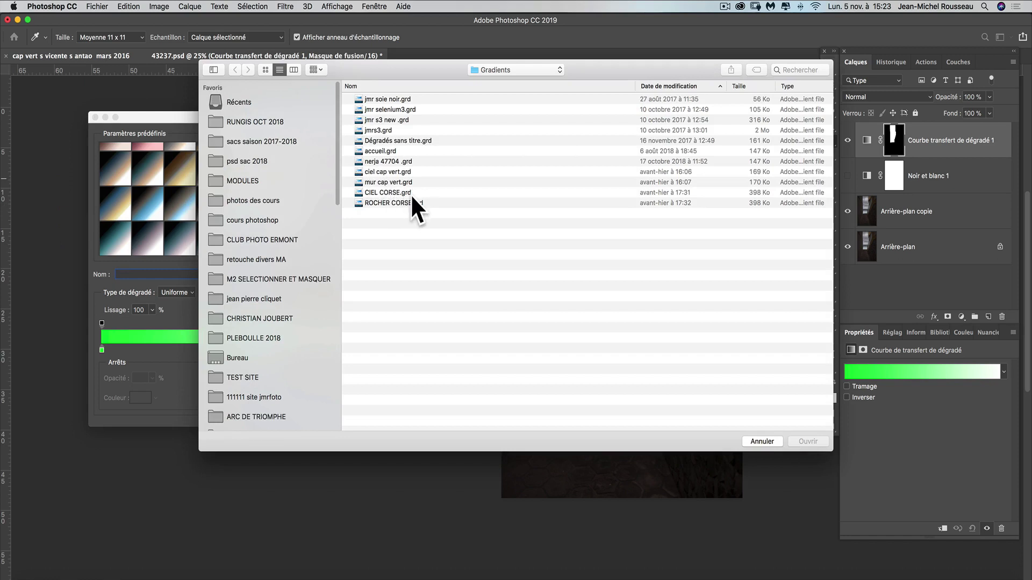
pyautogui.click(404, 172)
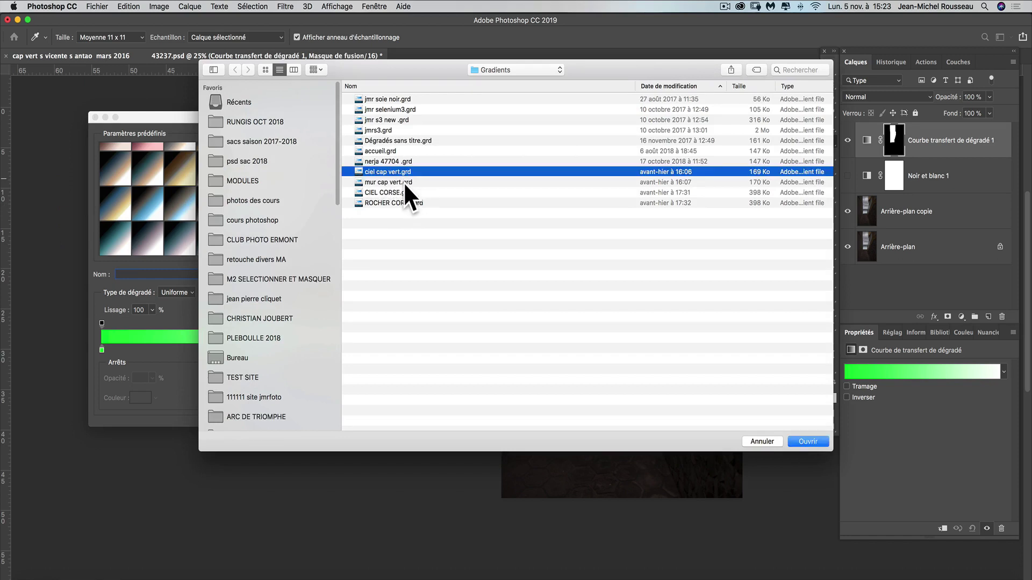
pyautogui.keyDown('shift'); pyautogui.click(403, 182); pyautogui.keyUp('shift')
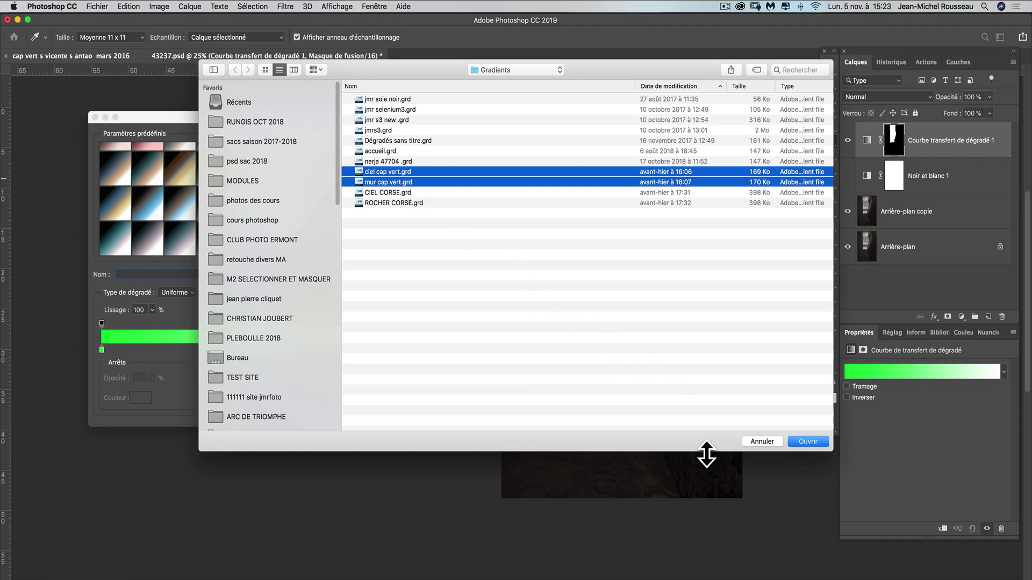
pyautogui.click(807, 442)
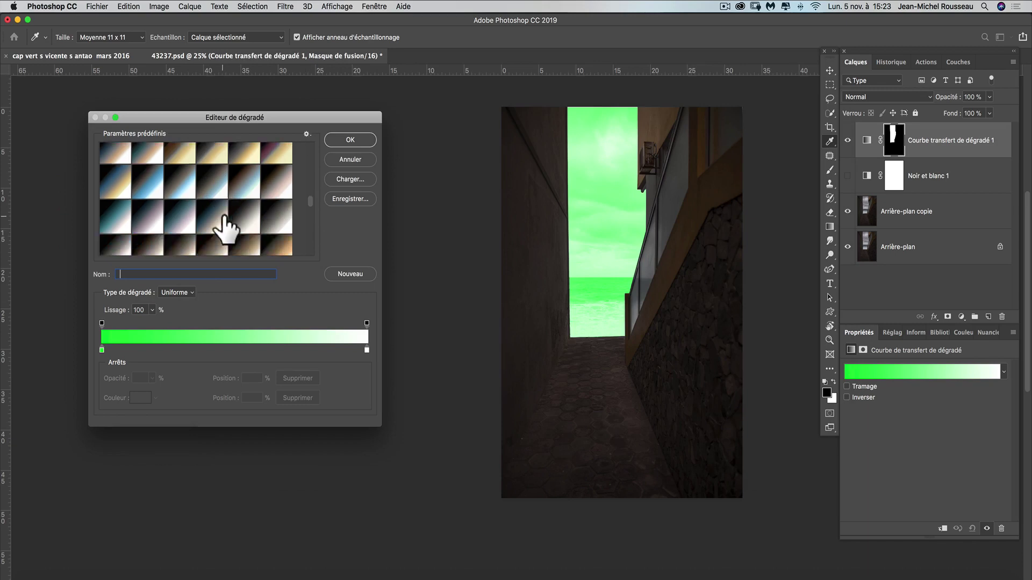
# Step: Apply the "ciel cap vert" gradient preset to the sky and sea gradient map
pyautogui.scroll(-8, 225, 229)
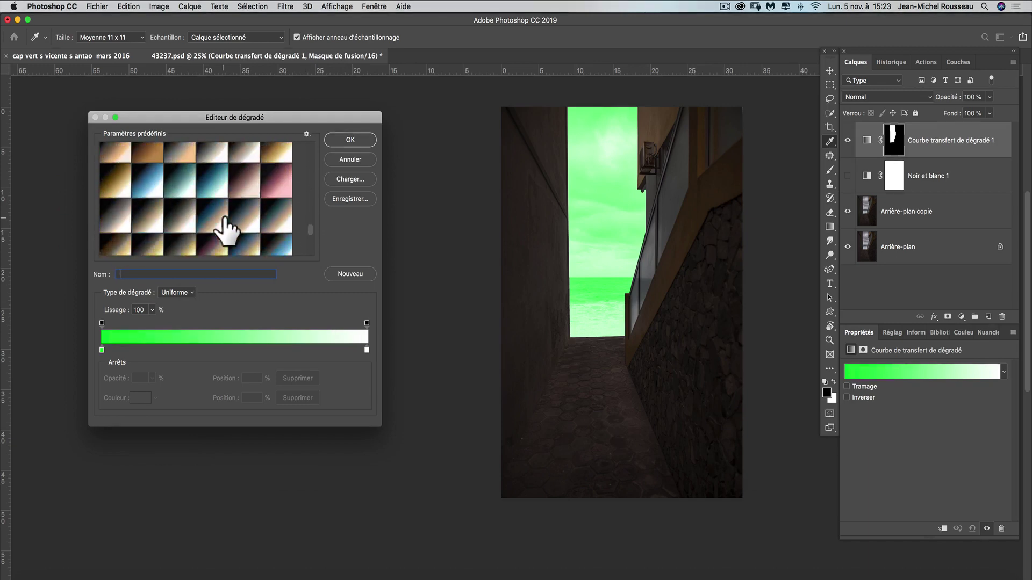
pyautogui.scroll(-8, 225, 228)
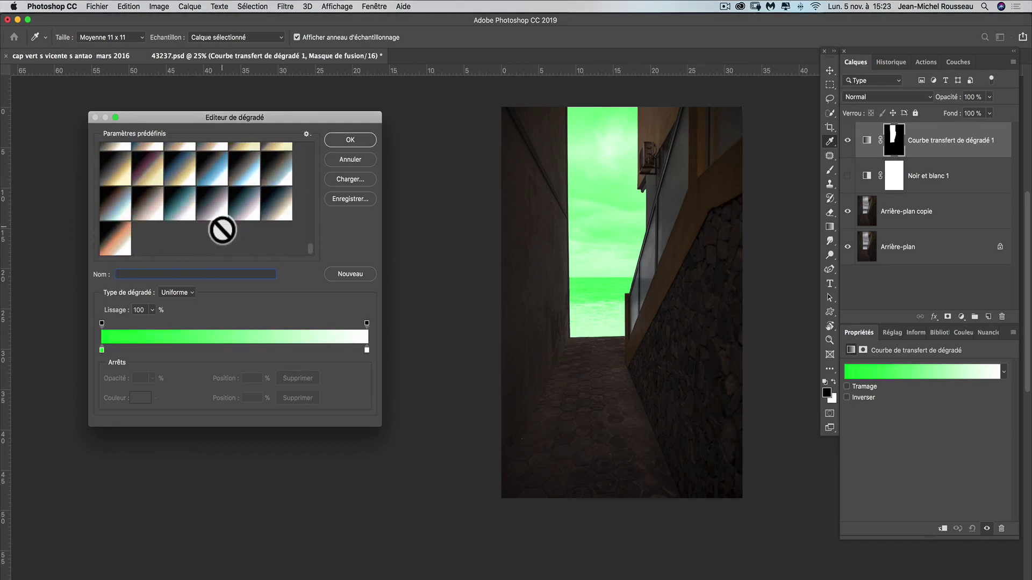
pyautogui.click(278, 206)
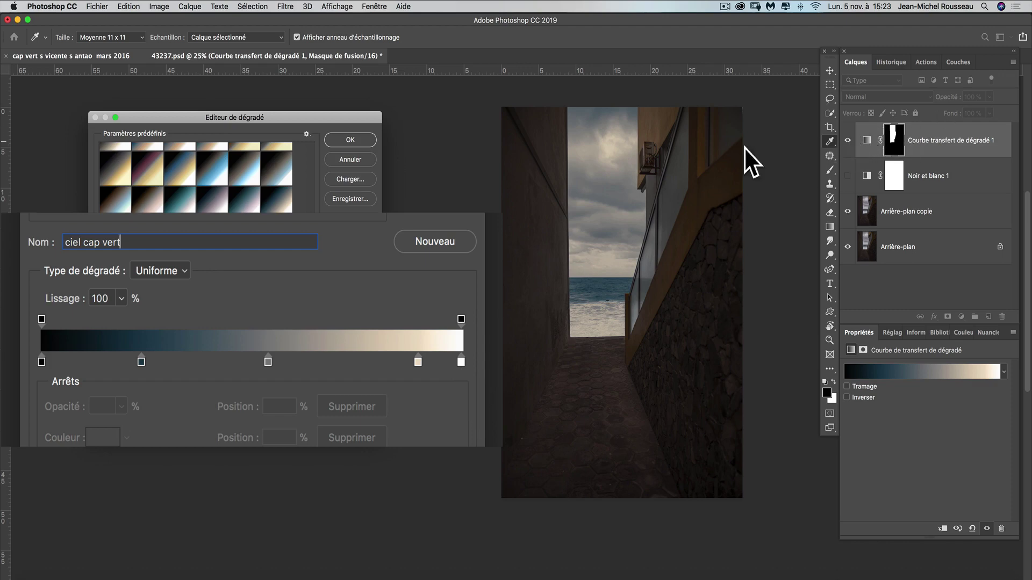
pyautogui.click(350, 139)
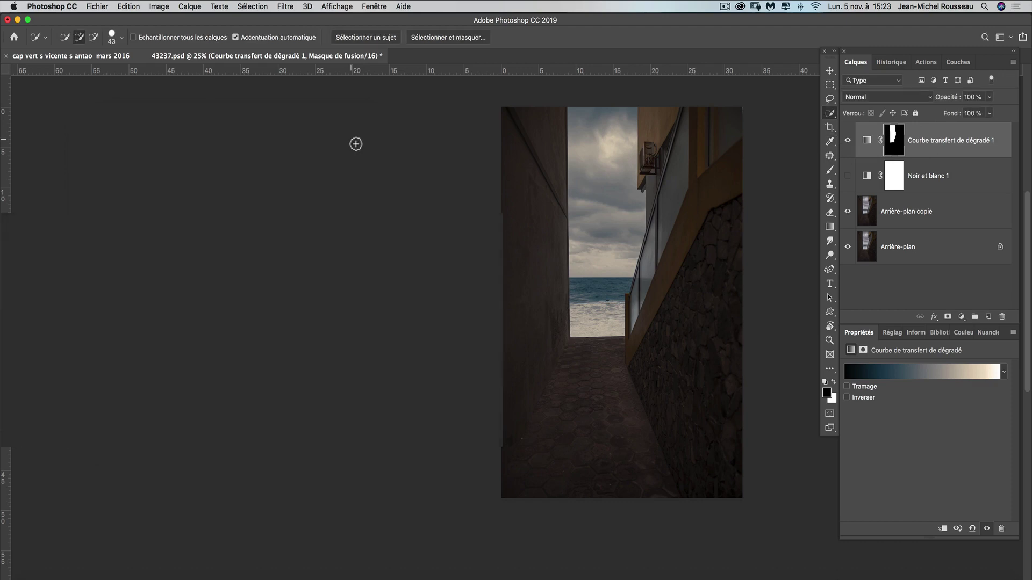
# Step: Toggle the visibility of Courbe transfert de dégradé 1 to compare the sky and sea with and without toning
pyautogui.click(847, 139)
pyautogui.click(847, 140)
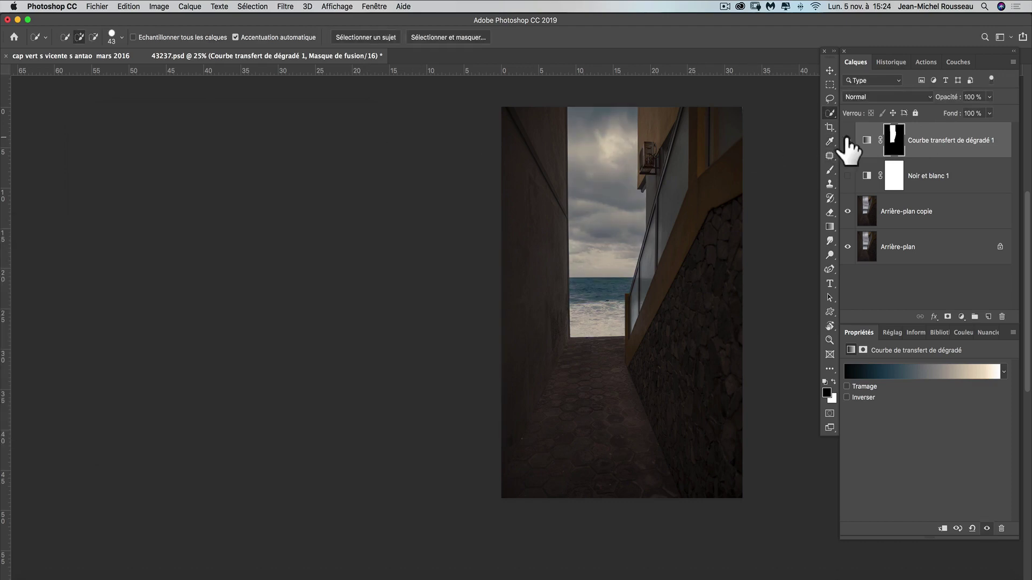
pyautogui.click(847, 140)
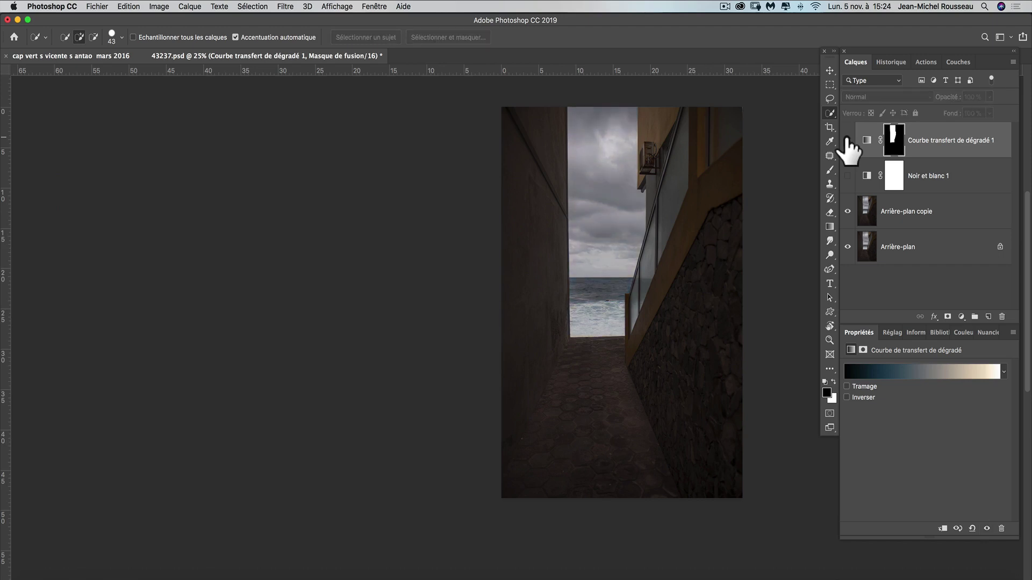
pyautogui.click(847, 139)
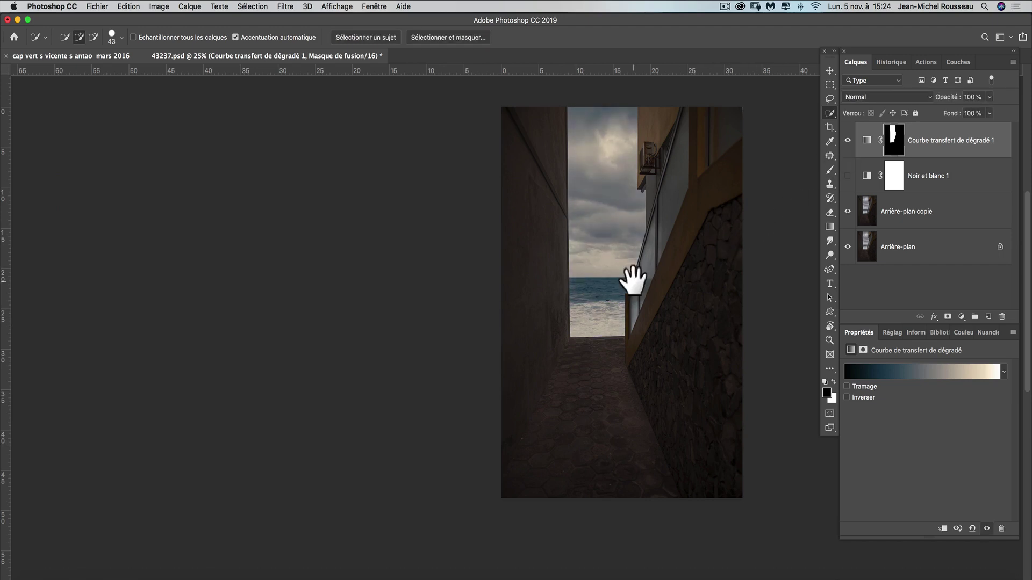
pyautogui.moveTo(628, 277); pyautogui.dragTo(546, 279)
pyautogui.press('super+r')
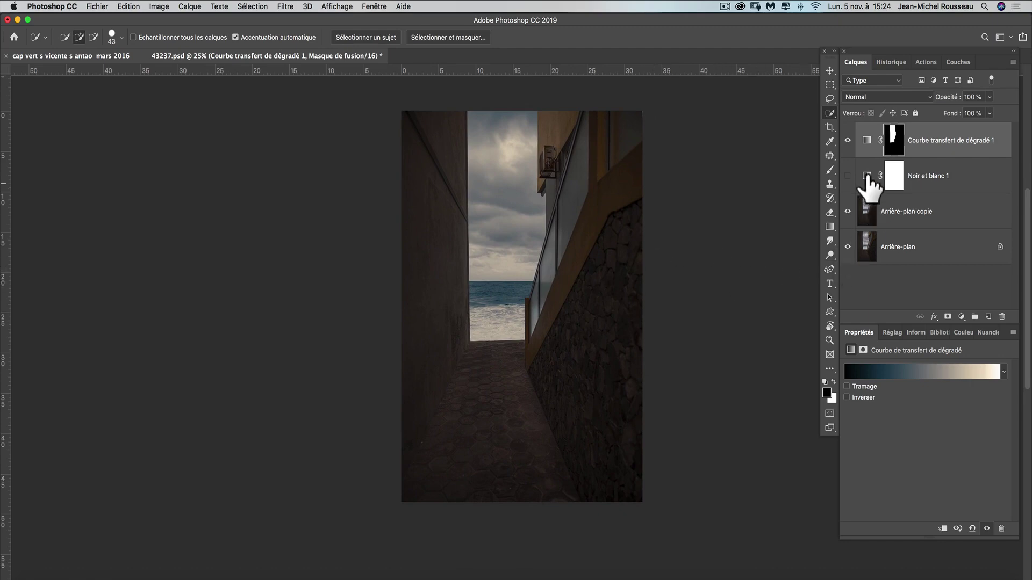
# Step: Edit the gradient of Courbe transfert de dégradé 1 and move its beige color stop to 75%
pyautogui.click(866, 141)
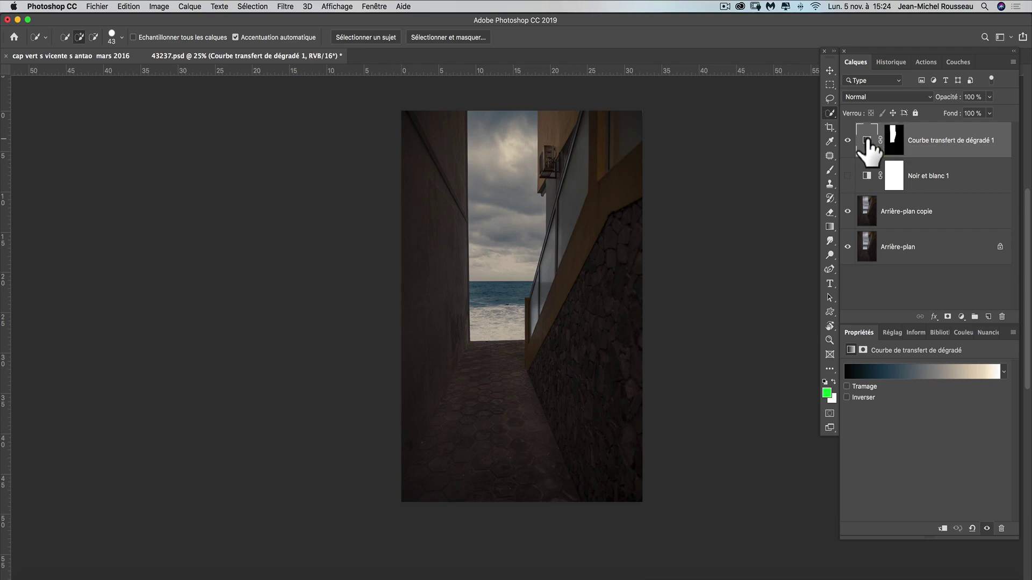
pyautogui.click(915, 372)
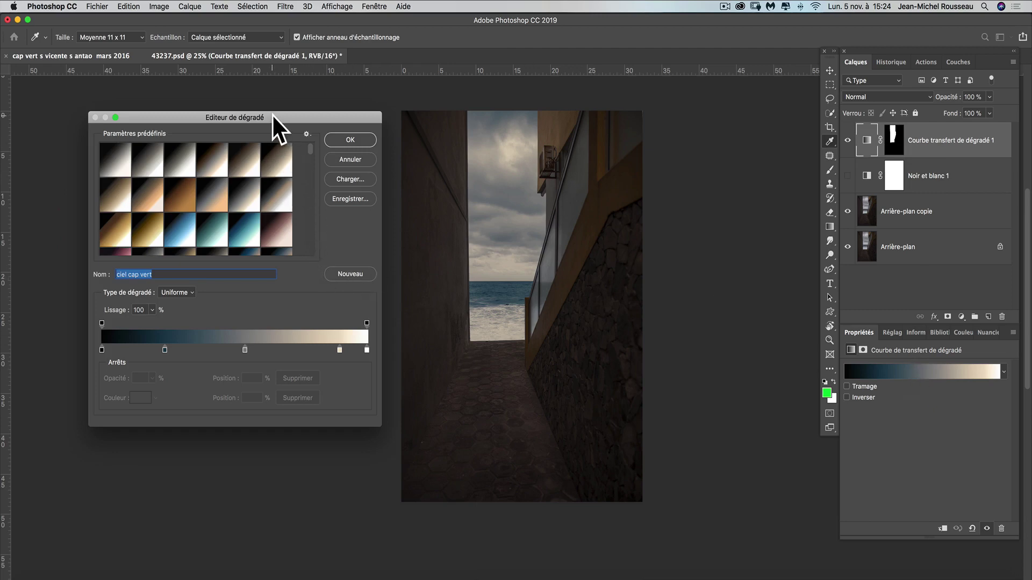
pyautogui.moveTo(272, 115); pyautogui.dragTo(258, 103)
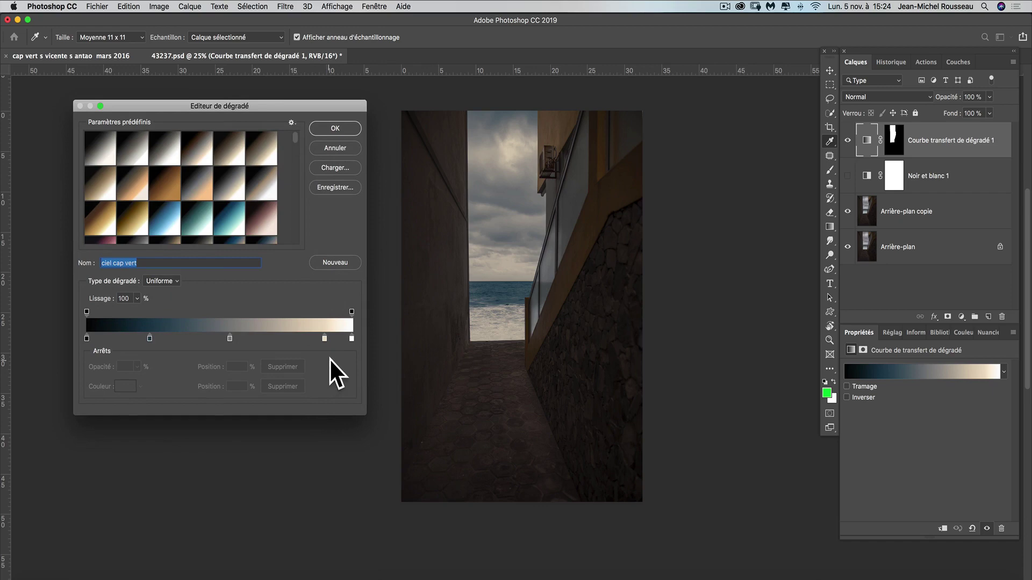
pyautogui.click(324, 338)
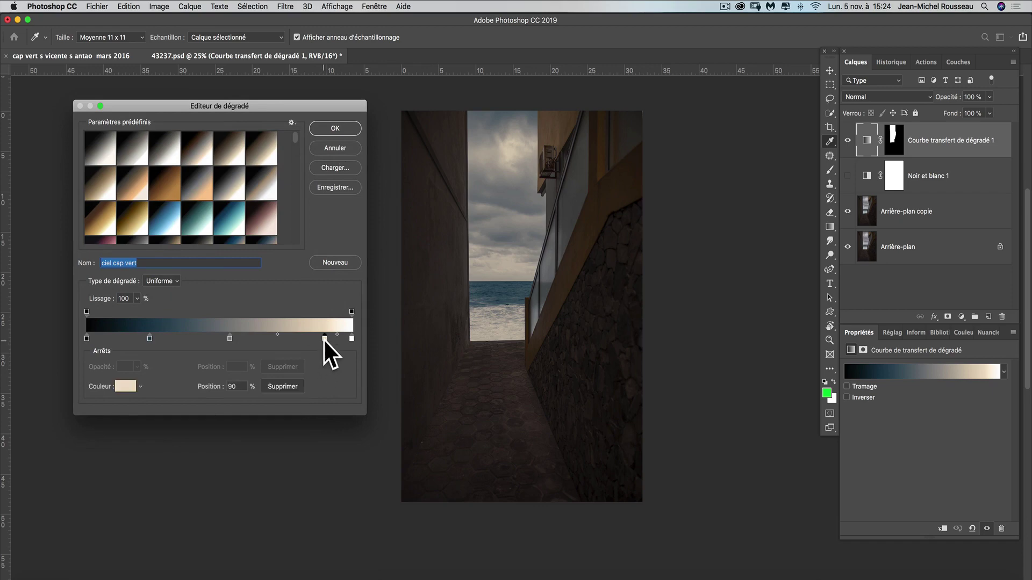
pyautogui.moveTo(324, 338); pyautogui.dragTo(269, 338)
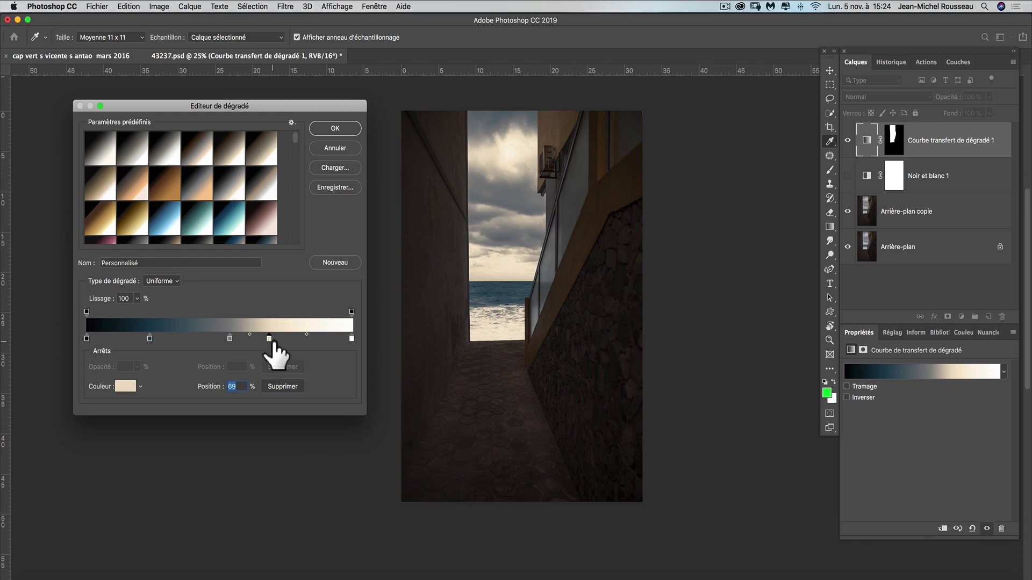
pyautogui.moveTo(271, 338); pyautogui.dragTo(288, 342)
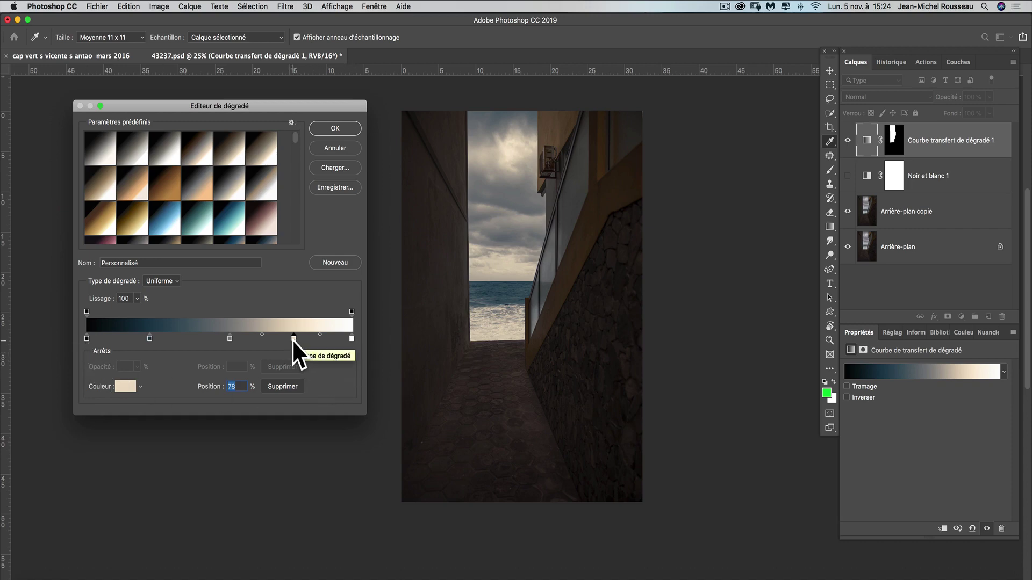
pyautogui.moveTo(293, 338); pyautogui.dragTo(282, 339)
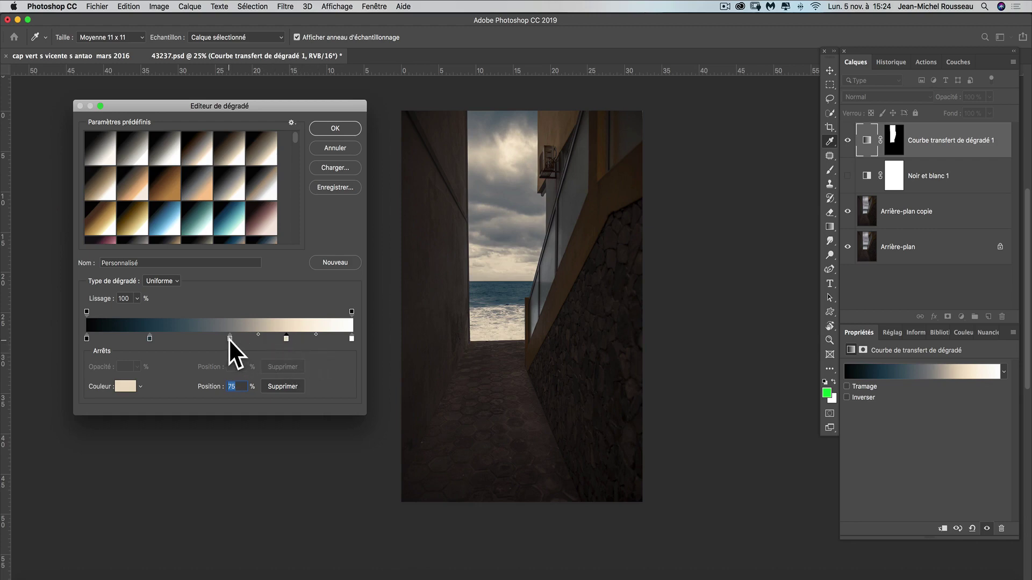
# Step: Move the sky gradient's grey stop to 45% and the midpoint between grey and beige to 69%, and accept the gradient
pyautogui.moveTo(228, 339); pyautogui.dragTo(201, 337)
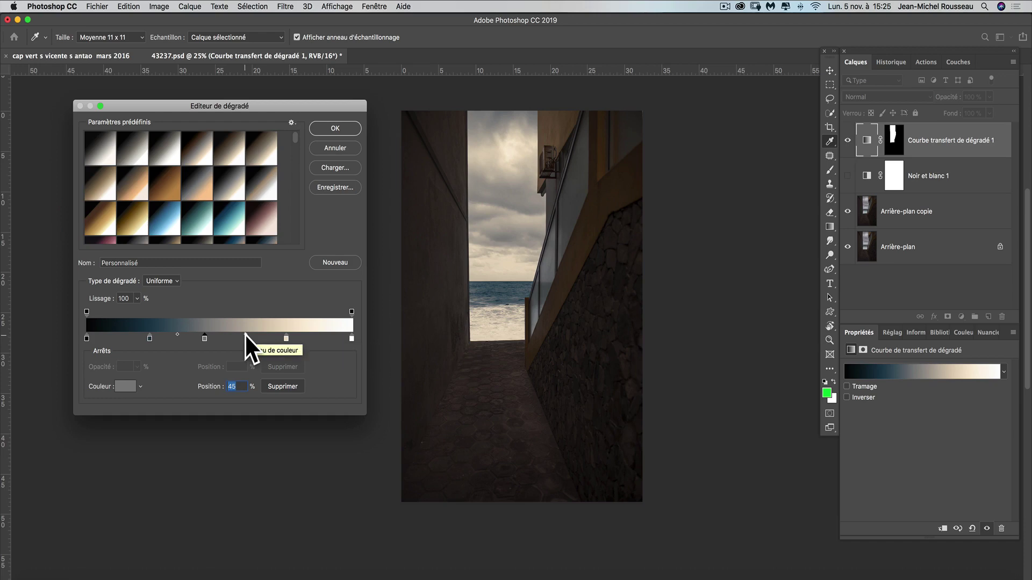
pyautogui.moveTo(244, 334)
pyautogui.mouseDown()
pyautogui.moveTo(234, 334)
pyautogui.moveTo(260, 337)
pyautogui.mouseUp()
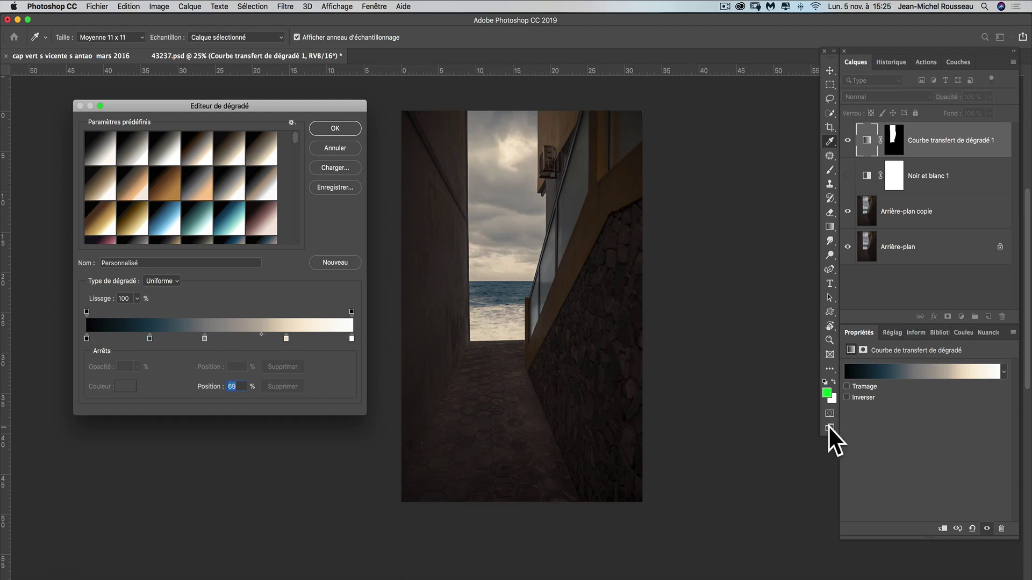
pyautogui.click(348, 128)
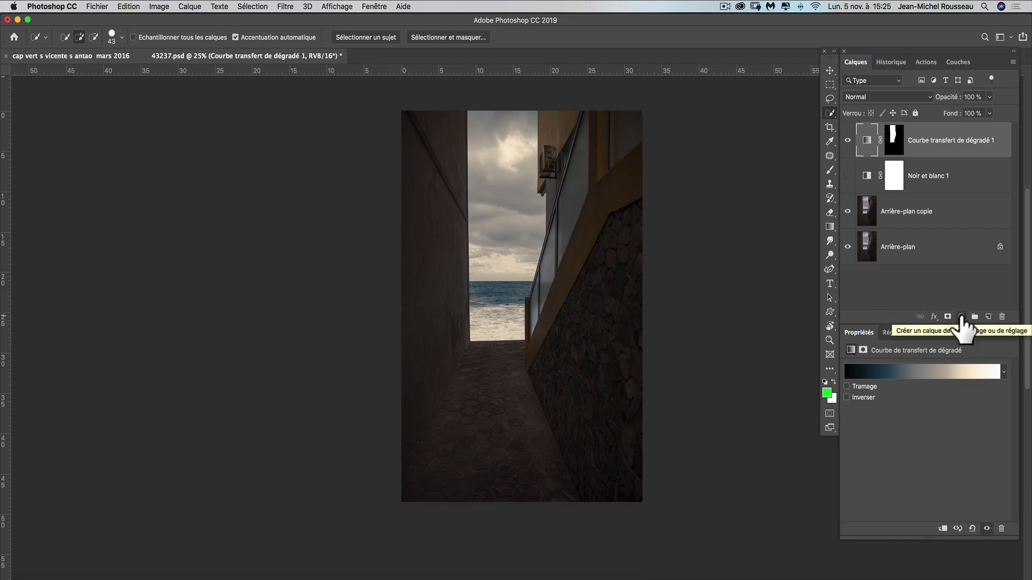
# Step: Add a second gradient map adjustment layer masked with an inverted copy of the sky and sea layer's mask
pyautogui.click(961, 317)
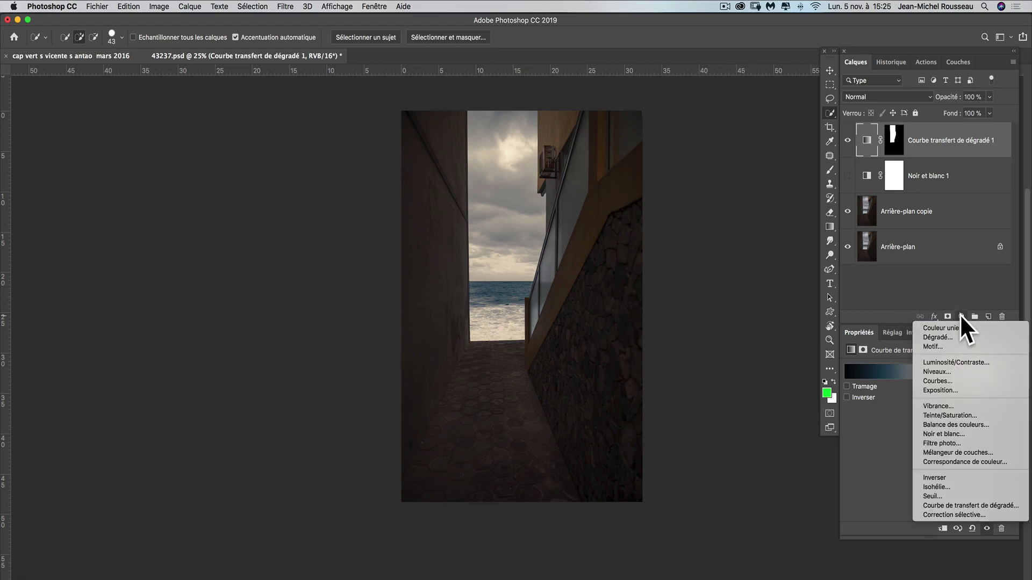
pyautogui.click(978, 505)
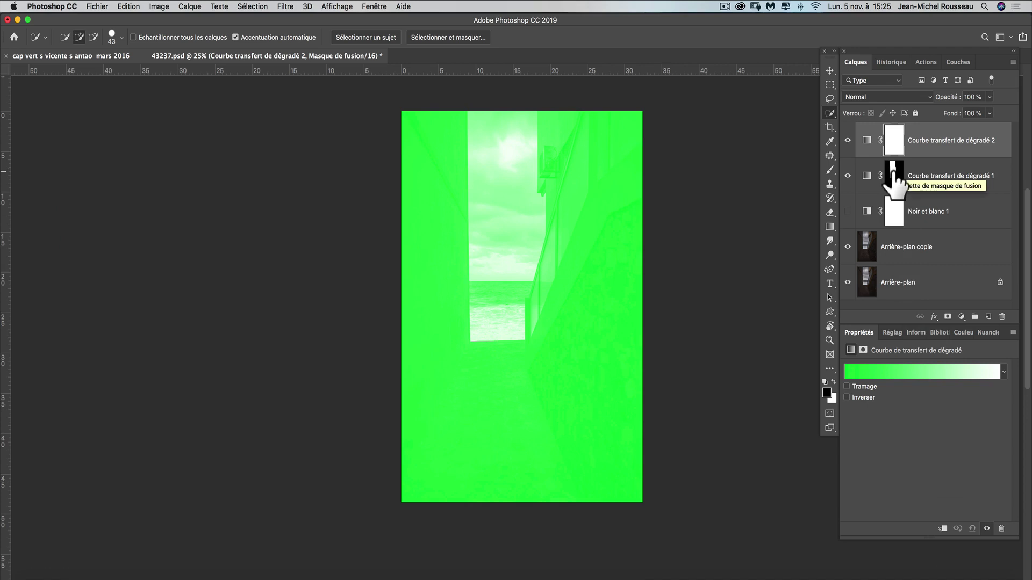
pyautogui.moveTo(894, 179); pyautogui.dragTo(891, 141)
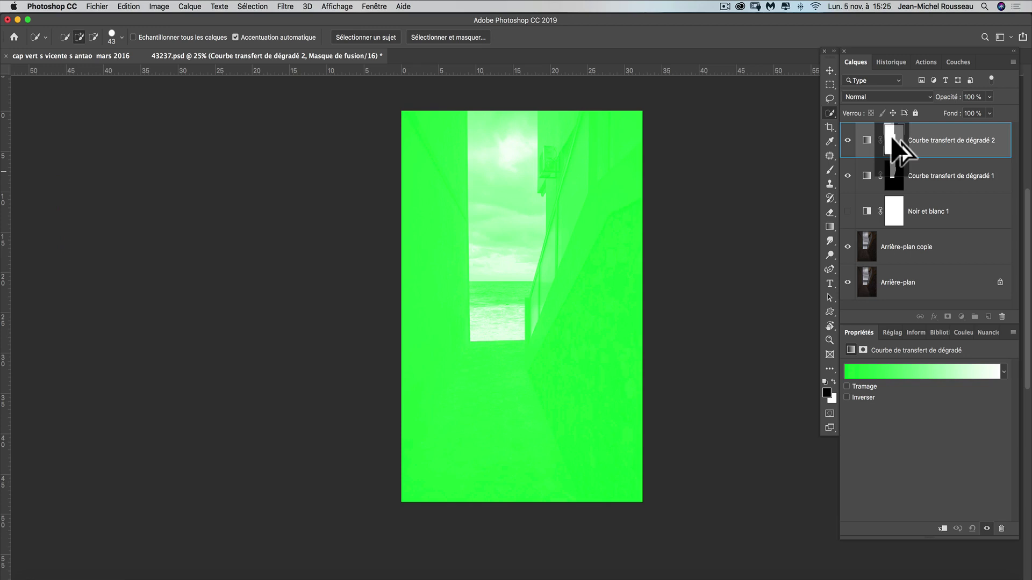
pyautogui.moveTo(892, 136); pyautogui.dragTo(892, 144)
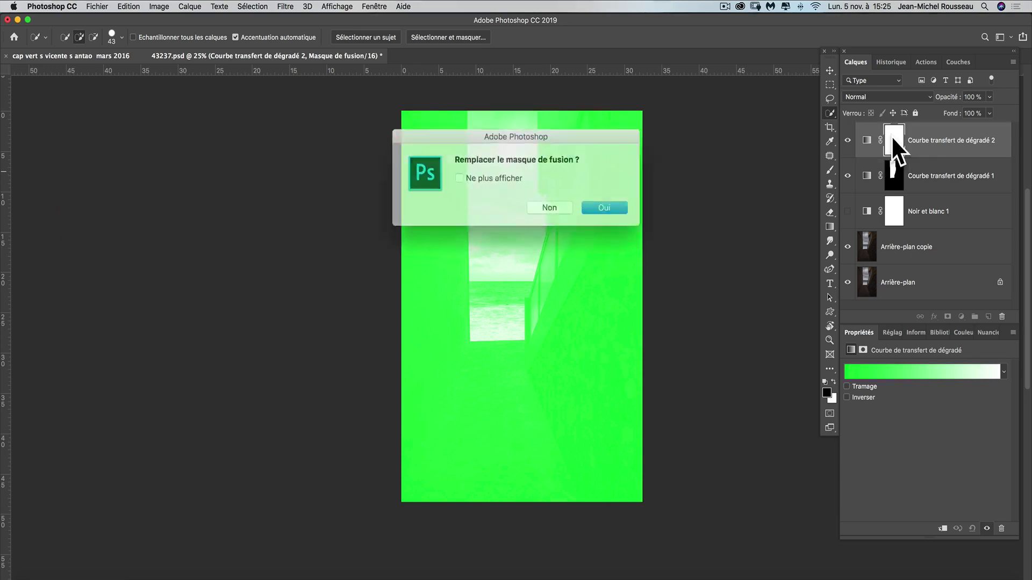
pyautogui.click(580, 204)
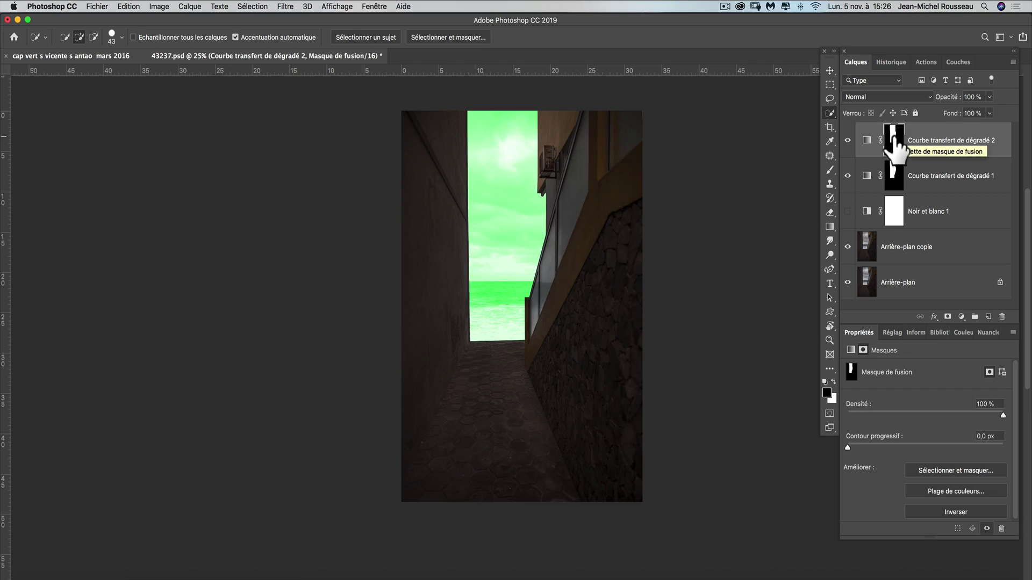
pyautogui.moveTo(893, 137); pyautogui.dragTo(894, 135)
pyautogui.press('super+i')
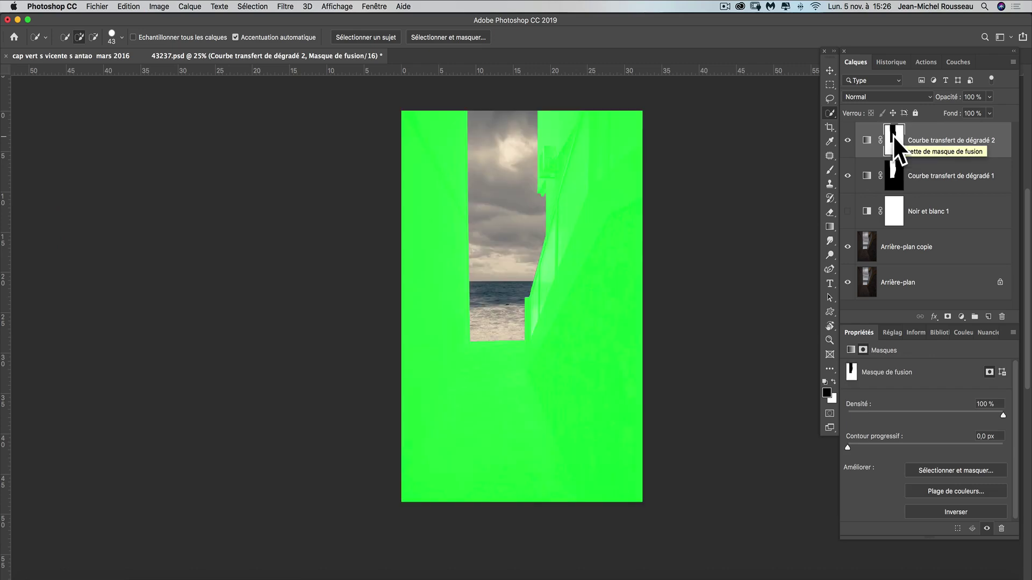
# Step: Apply the "mur cap vert" gradient preset to the alley walls' gradient map, Courbe transfert de dégradé 2
pyautogui.click(866, 141)
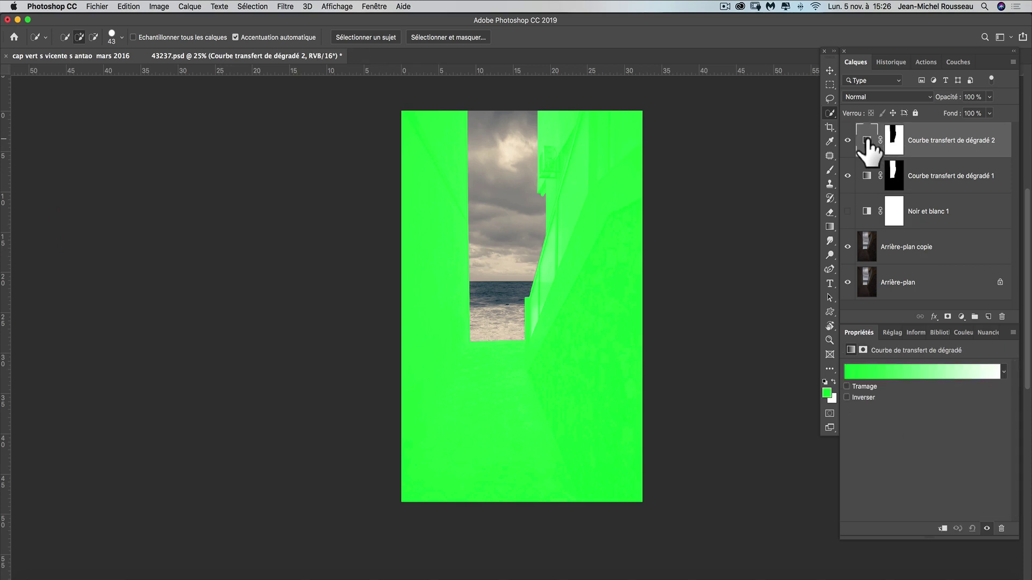
pyautogui.click(925, 369)
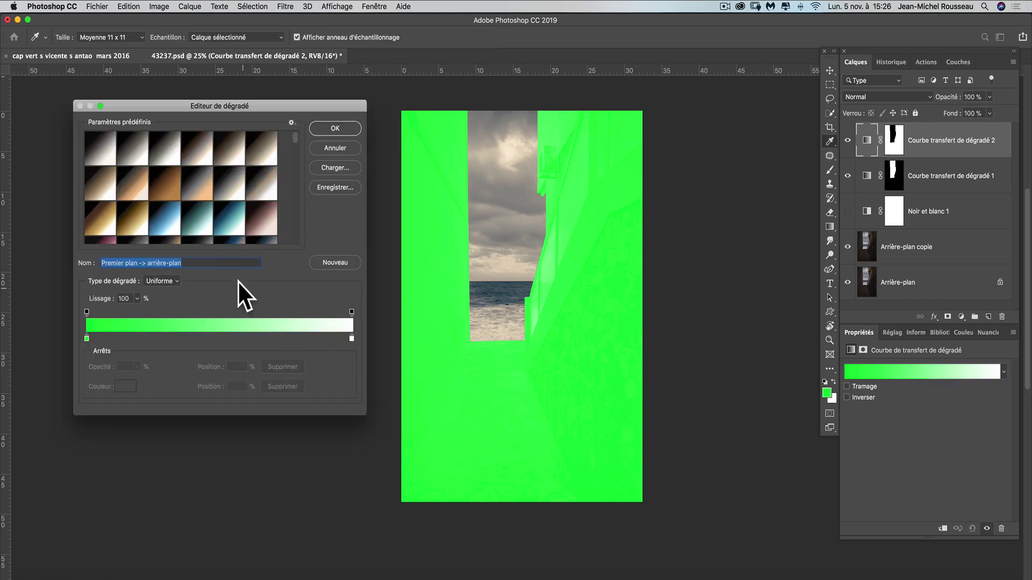
pyautogui.scroll(-10, 223, 226)
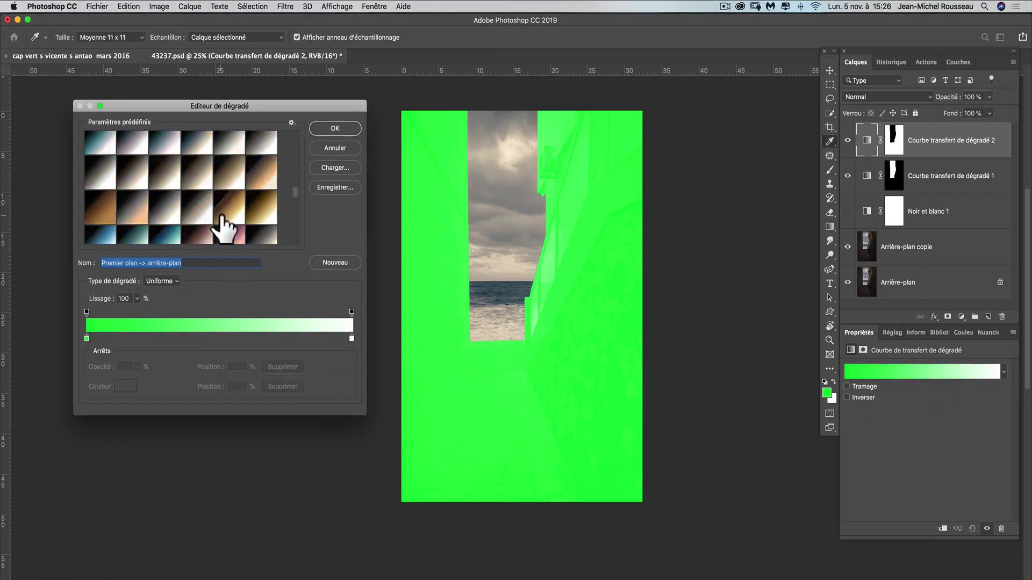
pyautogui.scroll(-5, 223, 226)
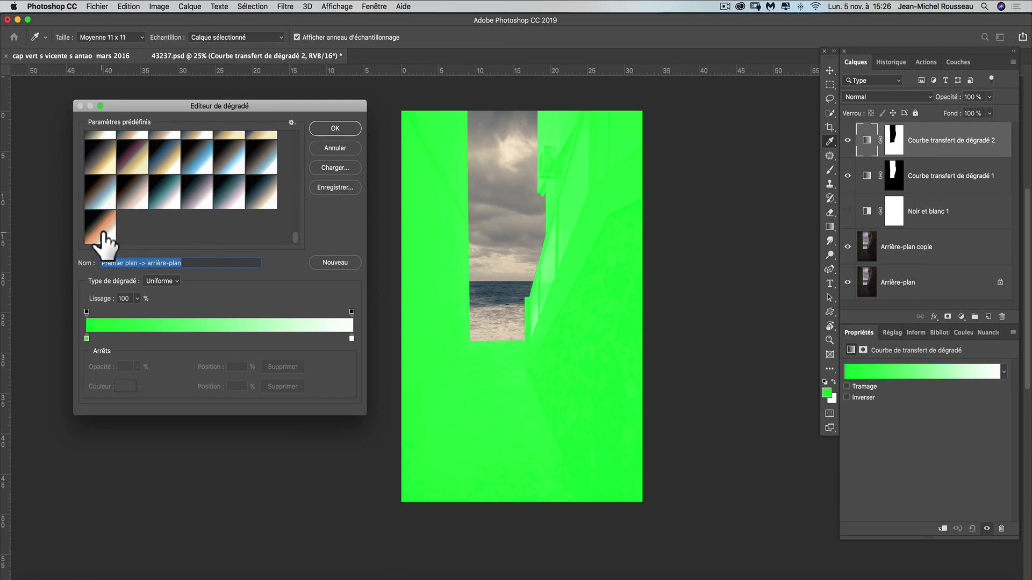
pyautogui.click(103, 236)
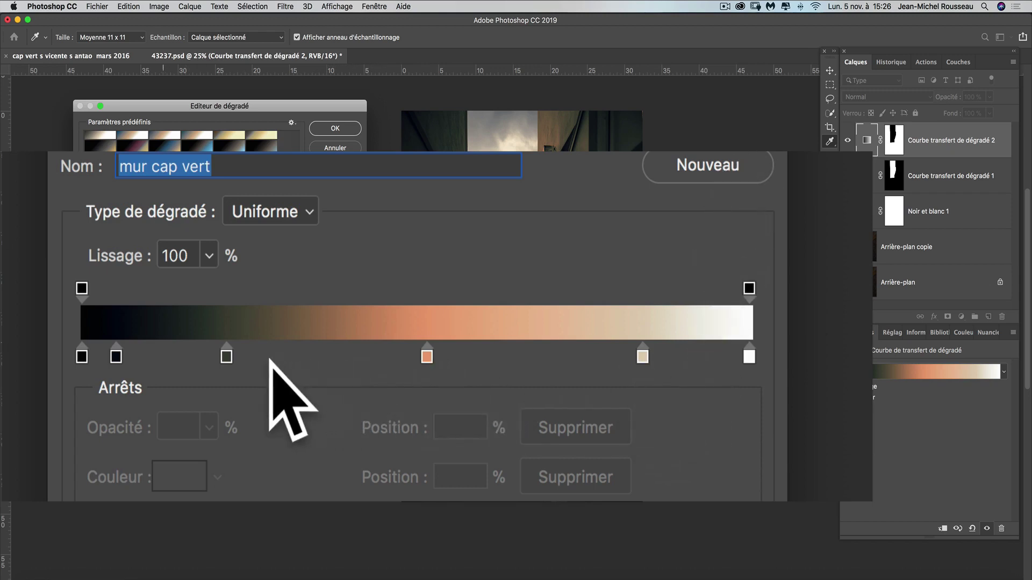
# Step: Move the wall gradient's dark green stop to 20%, the orange stop to 47% and their midpoint to 52%, and accept the gradient
pyautogui.moveTo(223, 358); pyautogui.dragTo(193, 353)
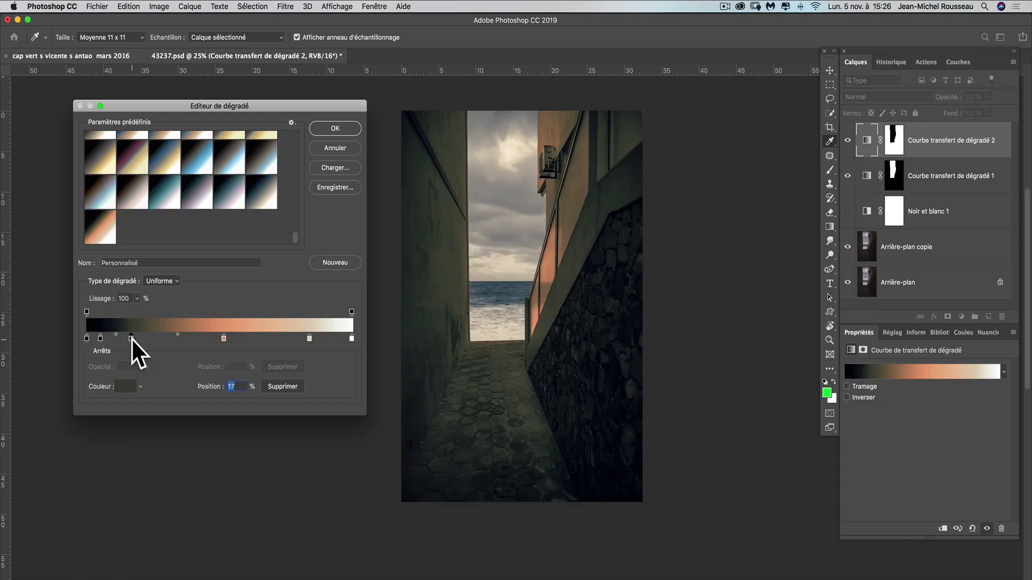
pyautogui.moveTo(131, 339); pyautogui.dragTo(138, 339)
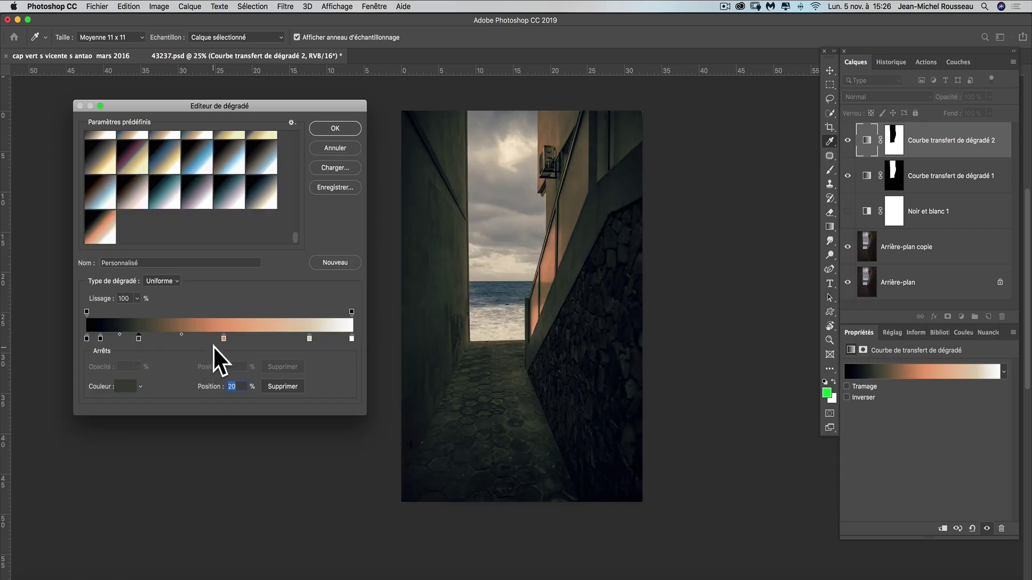
pyautogui.moveTo(223, 338); pyautogui.dragTo(202, 340)
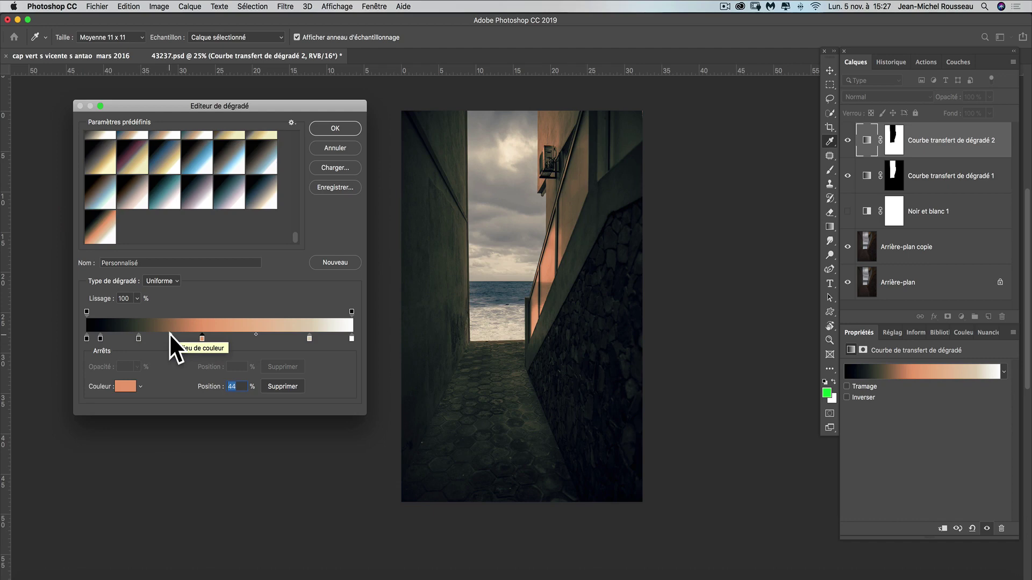
pyautogui.moveTo(170, 334); pyautogui.dragTo(176, 335)
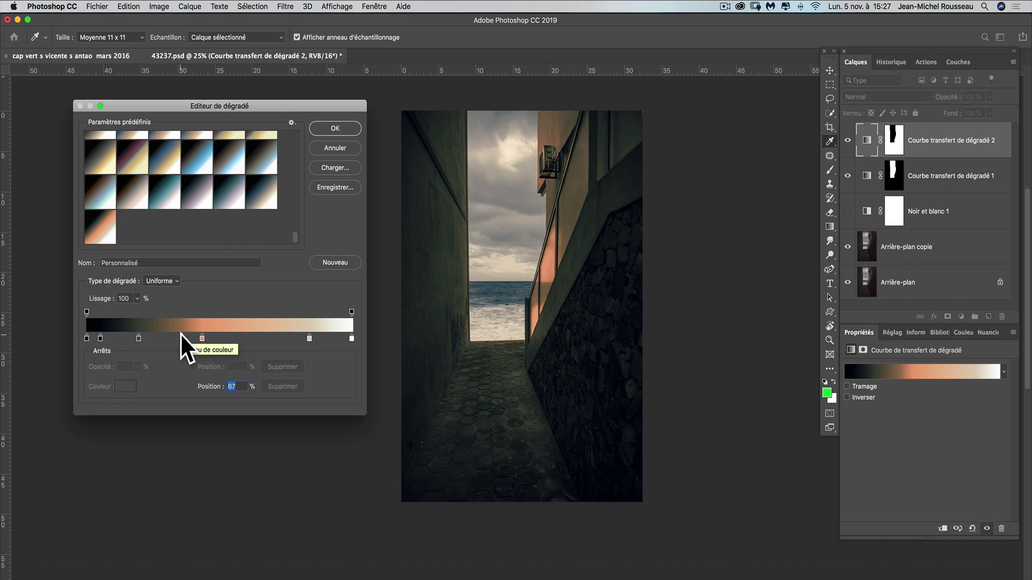
pyautogui.moveTo(180, 334); pyautogui.dragTo(211, 337)
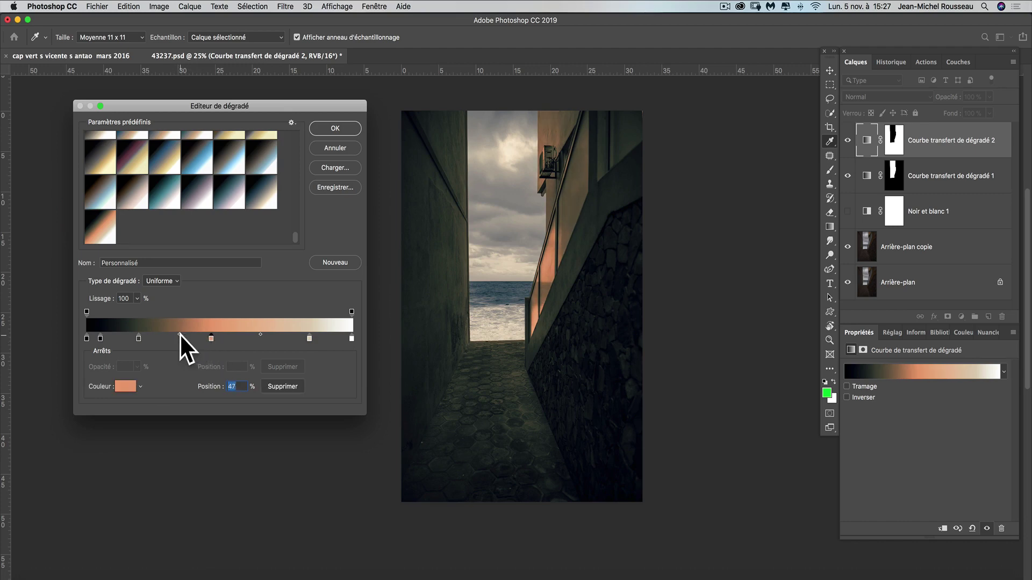
pyautogui.moveTo(180, 334); pyautogui.dragTo(178, 334)
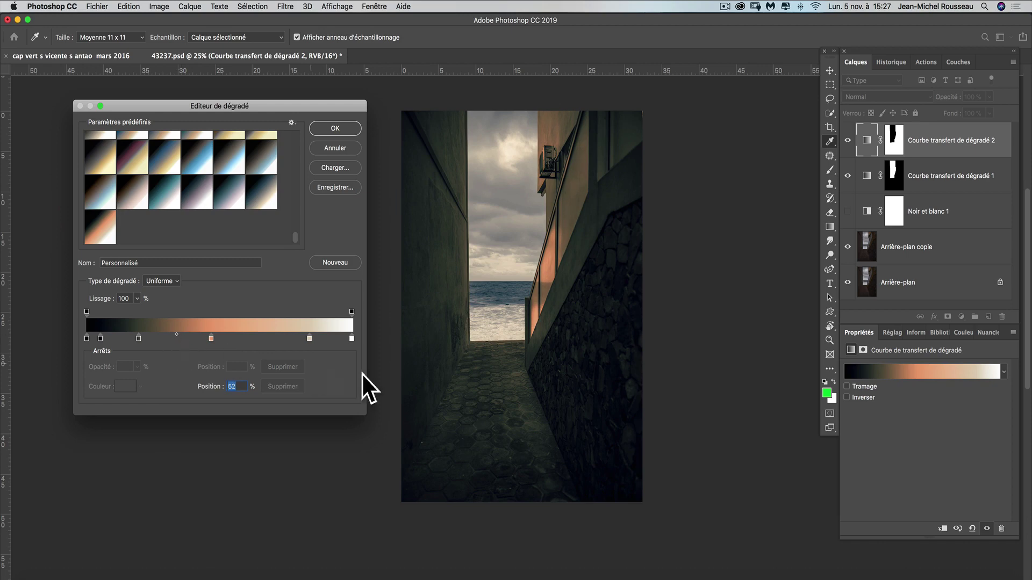
pyautogui.click(346, 127)
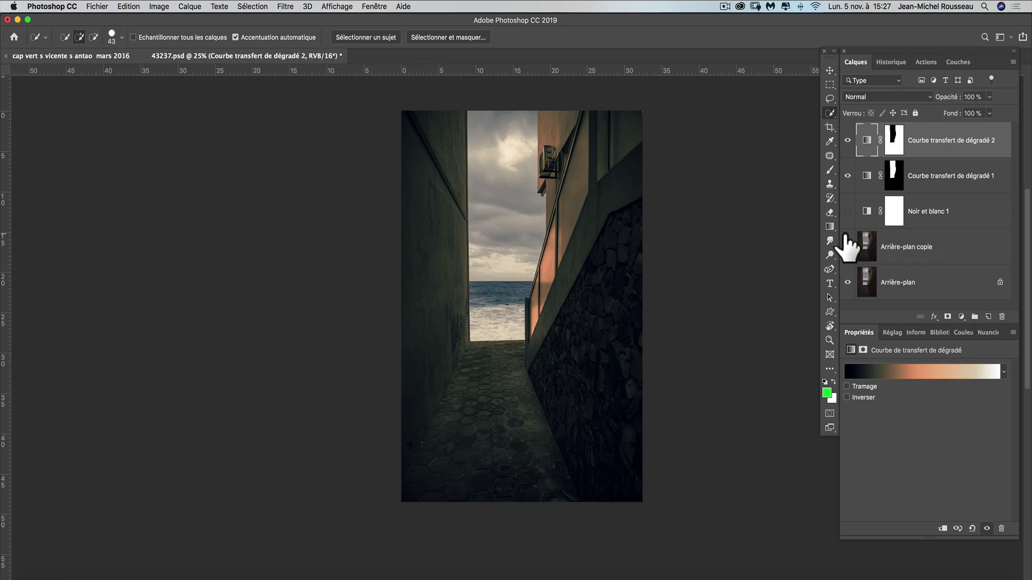
# Step: Recolour the grey stop at 45% in the sky gradient, Courbe transfert de dégradé 1, with hue 40° and saturation 39%
pyautogui.click(847, 247)
pyautogui.click(866, 173)
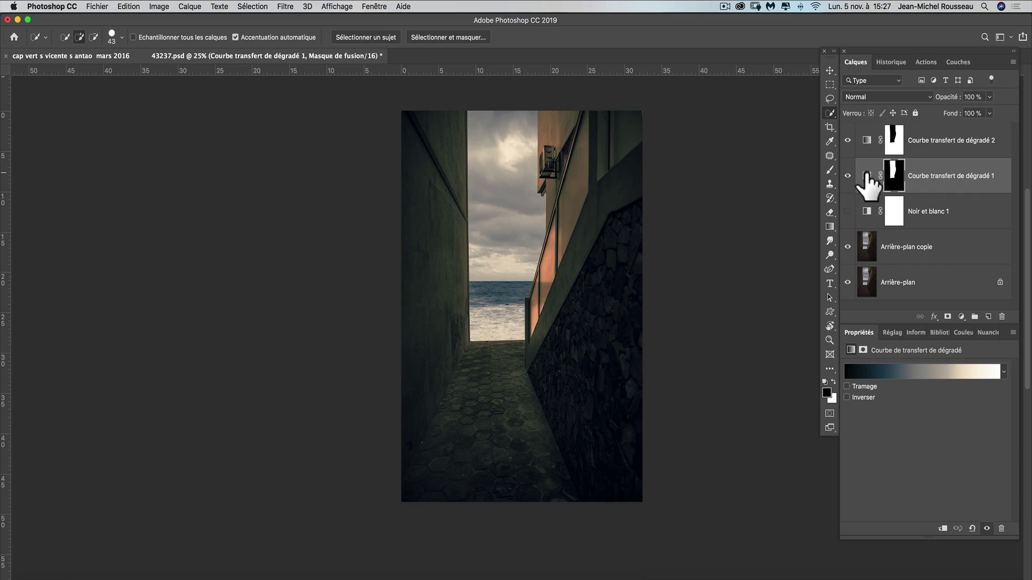
pyautogui.click(866, 175)
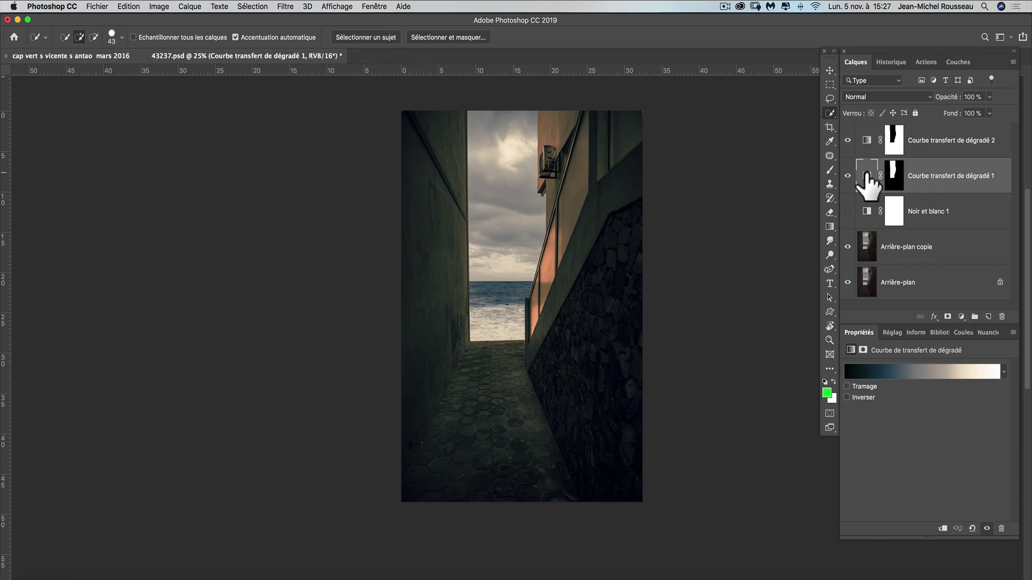
pyautogui.click(914, 369)
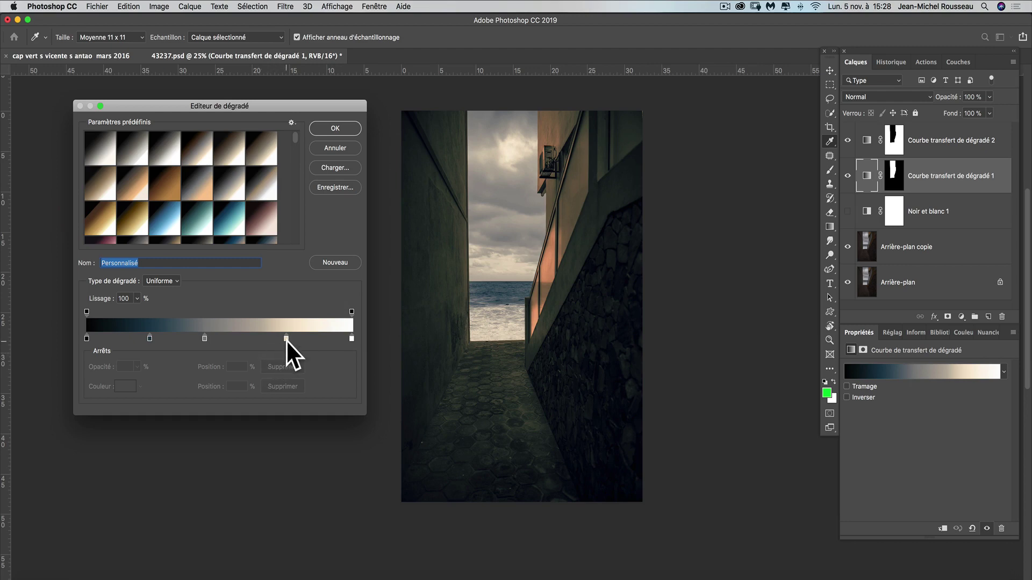
pyautogui.click(205, 339)
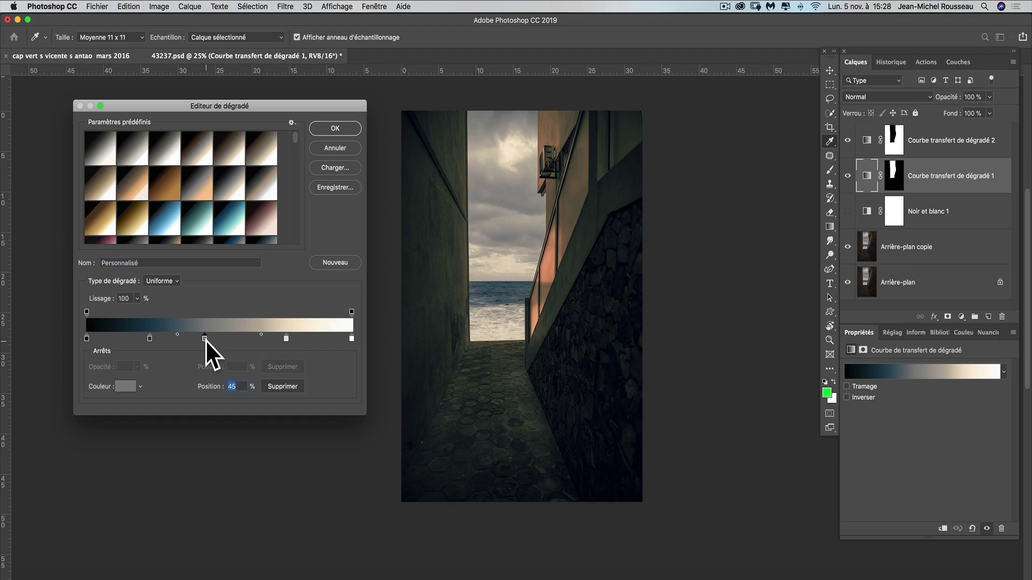
pyautogui.click(126, 387)
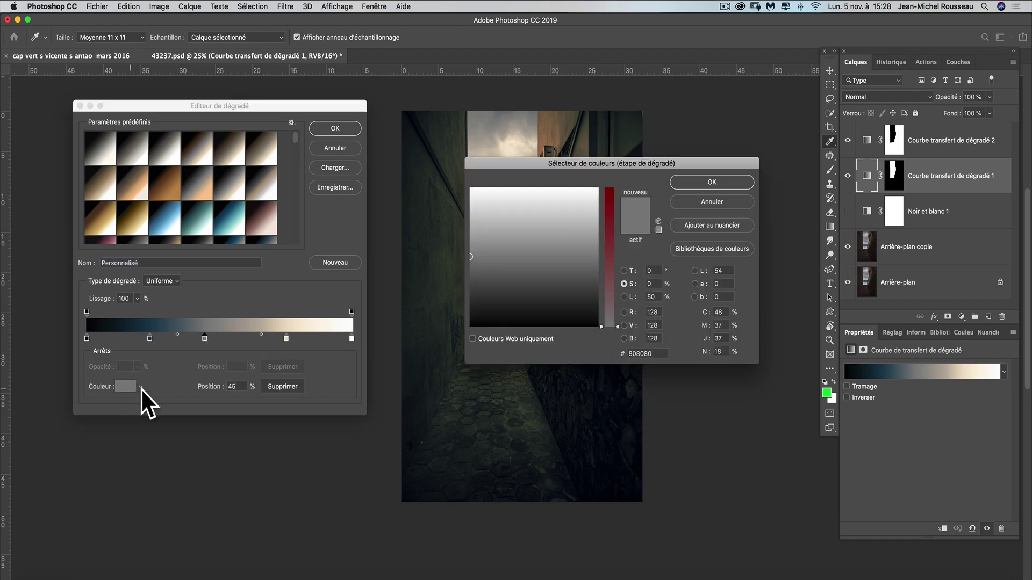
pyautogui.click(609, 263)
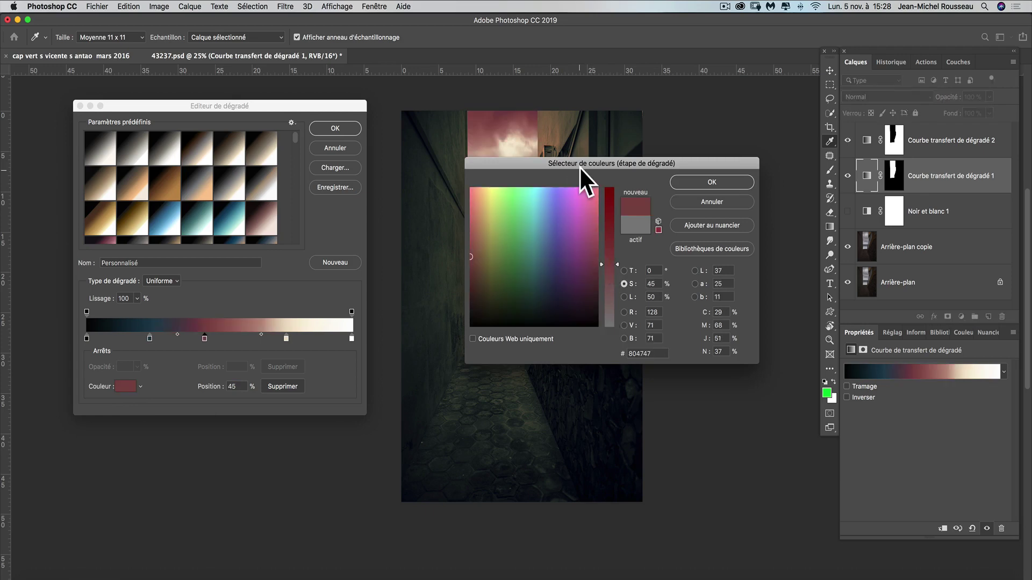
pyautogui.moveTo(581, 158); pyautogui.dragTo(757, 162)
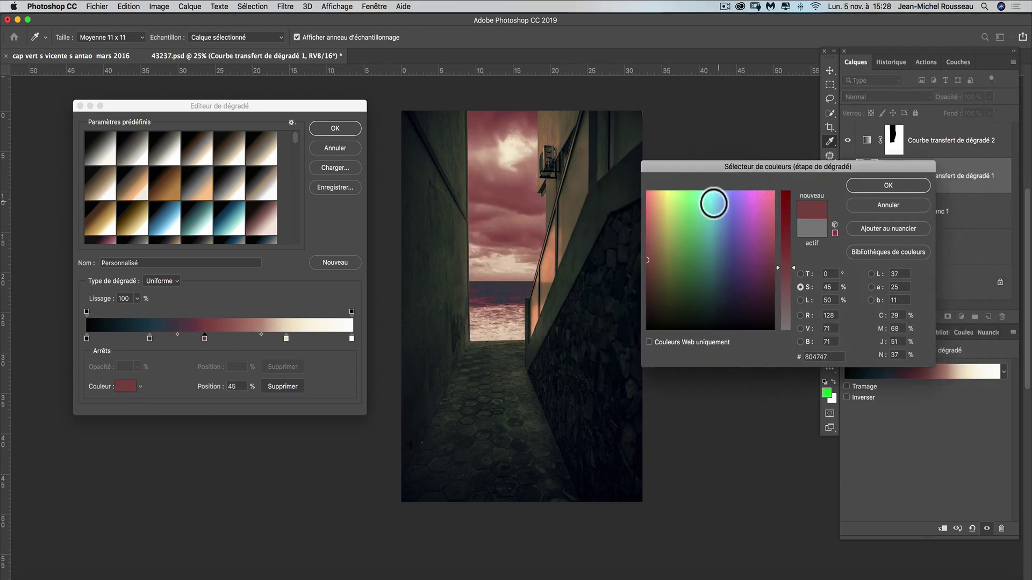
pyautogui.moveTo(667, 210); pyautogui.dragTo(660, 207)
pyautogui.click(788, 224)
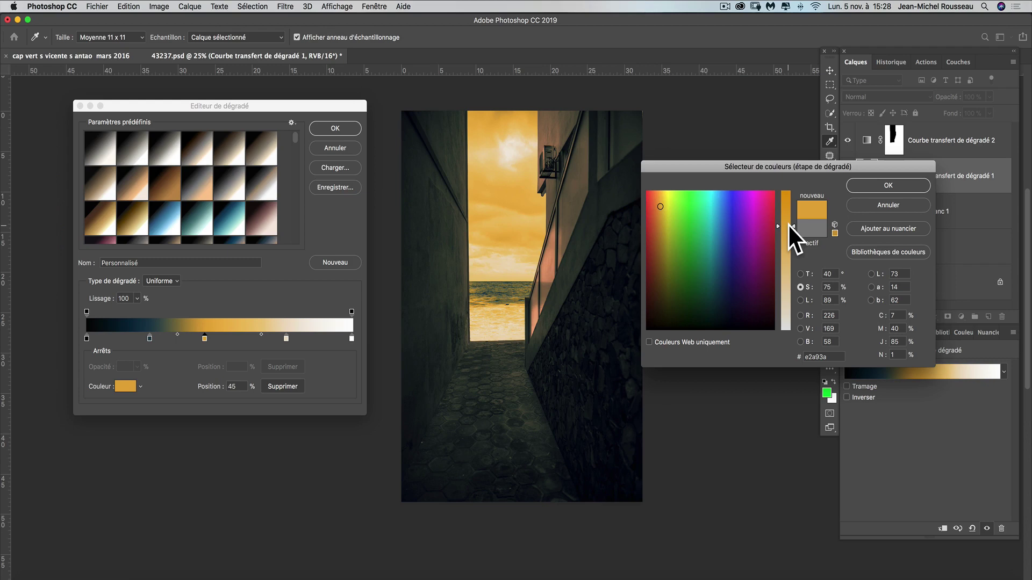
pyautogui.moveTo(788, 224); pyautogui.dragTo(785, 278)
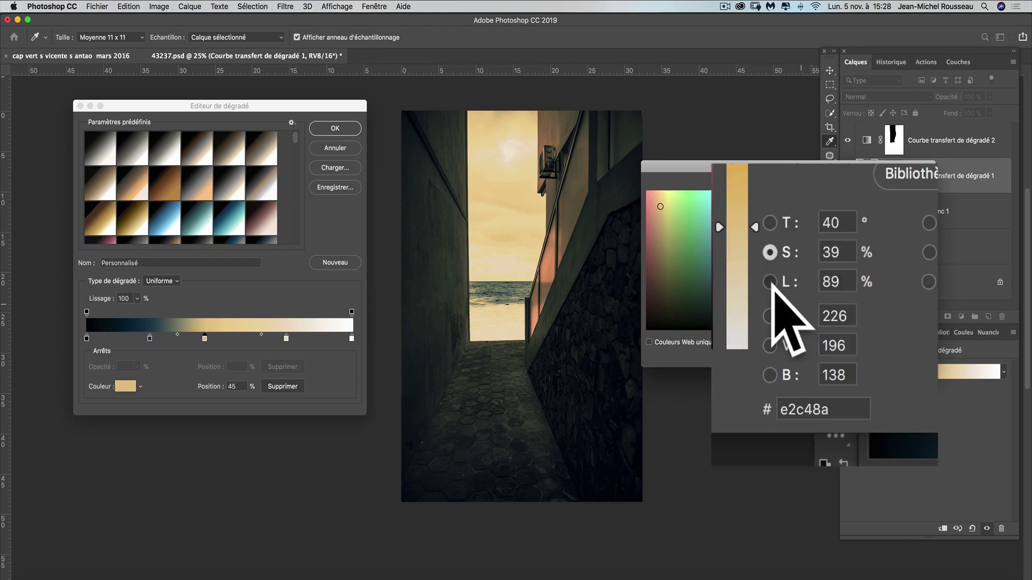
# Step: Set the brightness of the sky gradient stop's colour to 45%
pyautogui.click(770, 282)
pyautogui.doubleClick(830, 301)
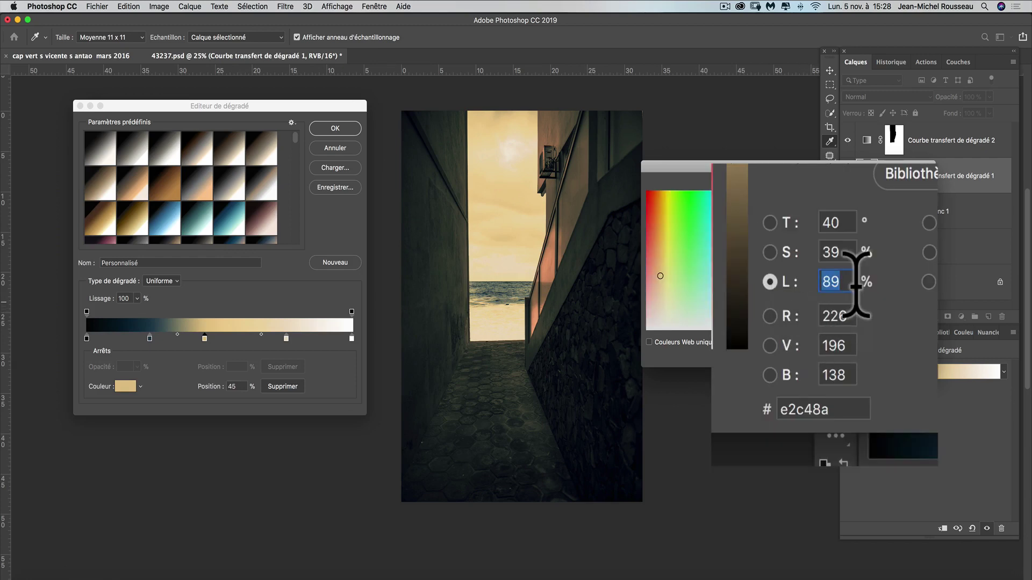
pyautogui.write('4')
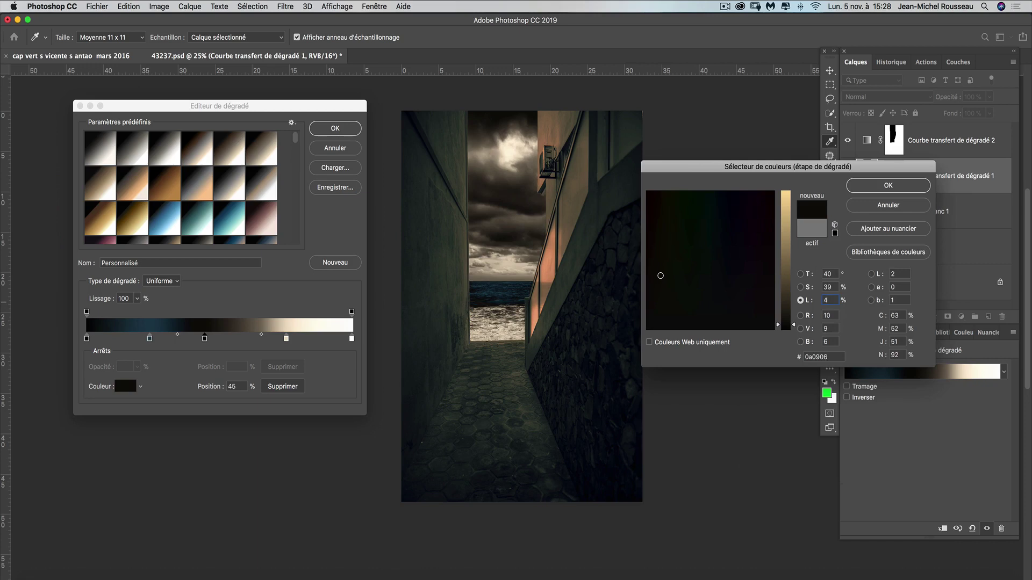
pyautogui.write('5')
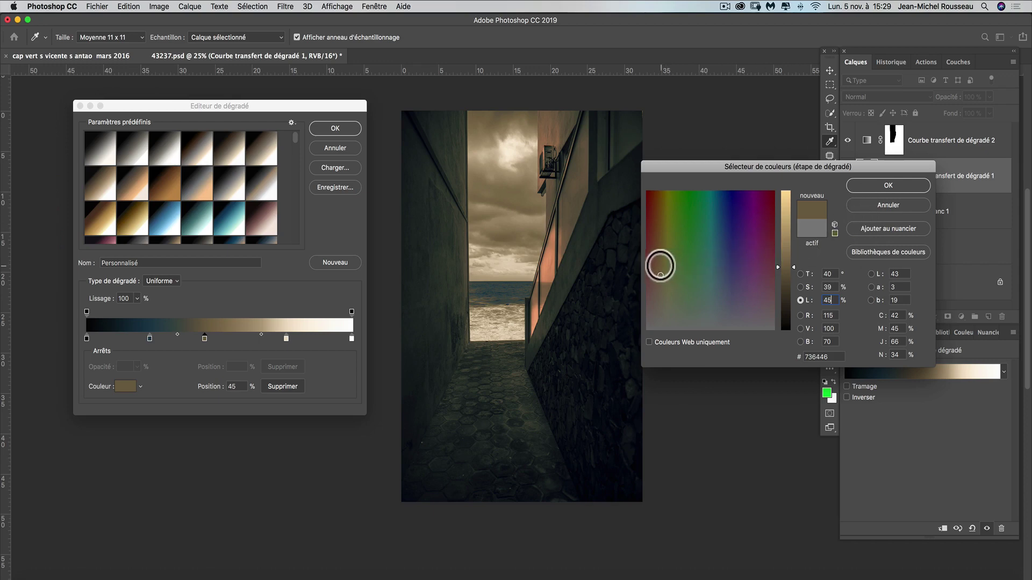
# Step: Try nearby browns for the stop at constant brightness, choose 73603f, and accept the colour
pyautogui.click(659, 266)
pyautogui.click(660, 257)
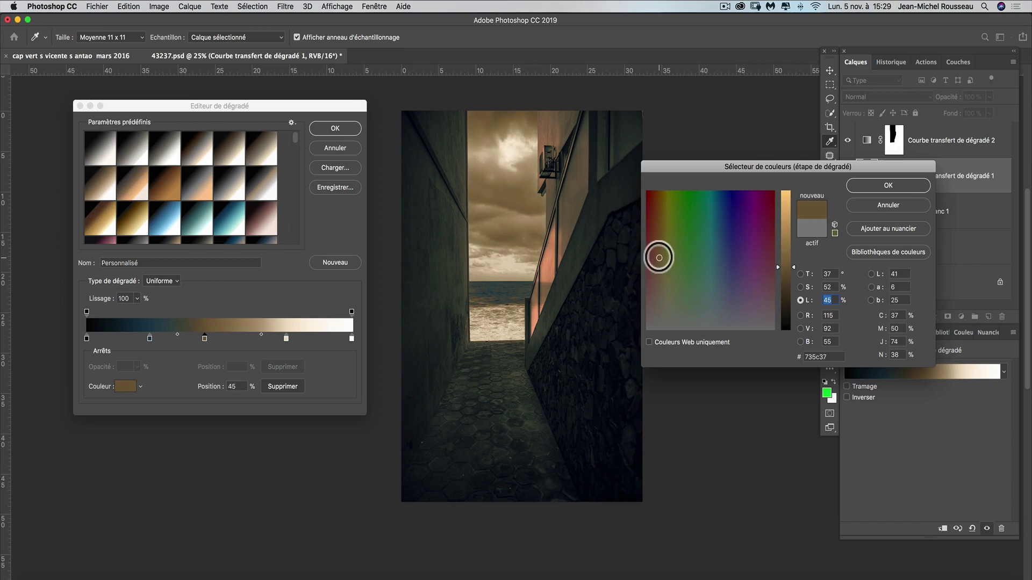
pyautogui.moveTo(659, 258); pyautogui.dragTo(658, 261)
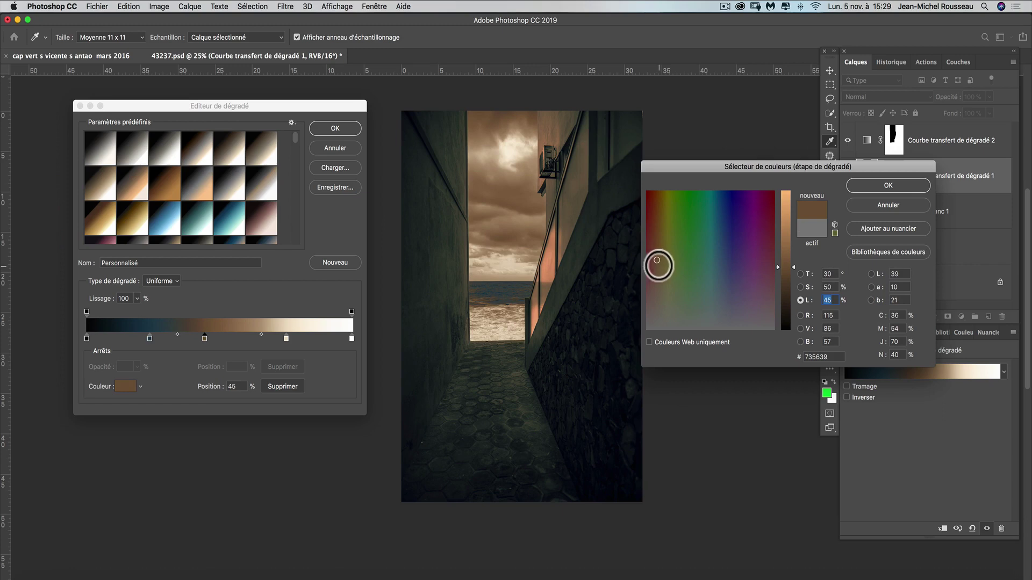
pyautogui.click(660, 268)
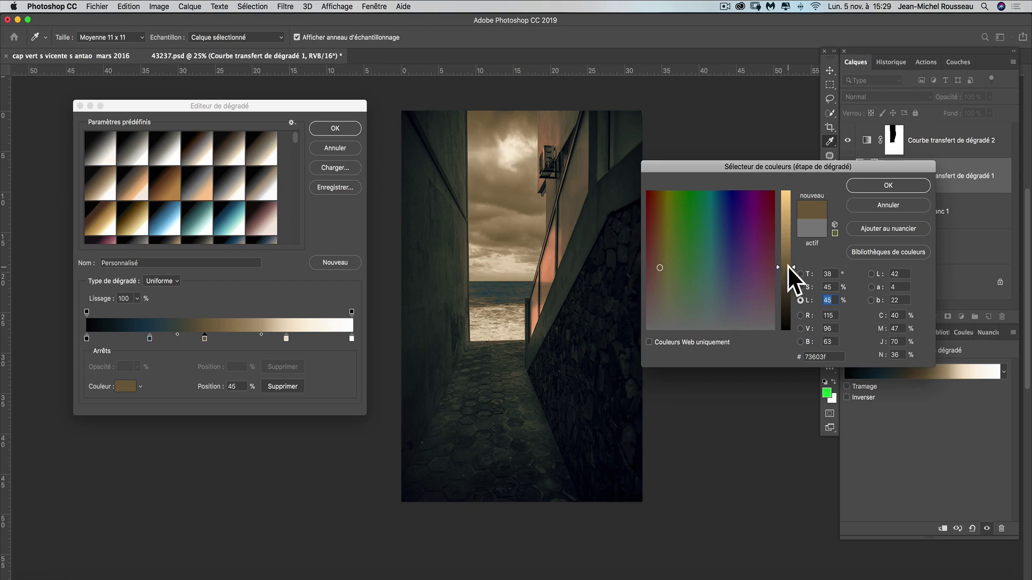
pyautogui.click(885, 186)
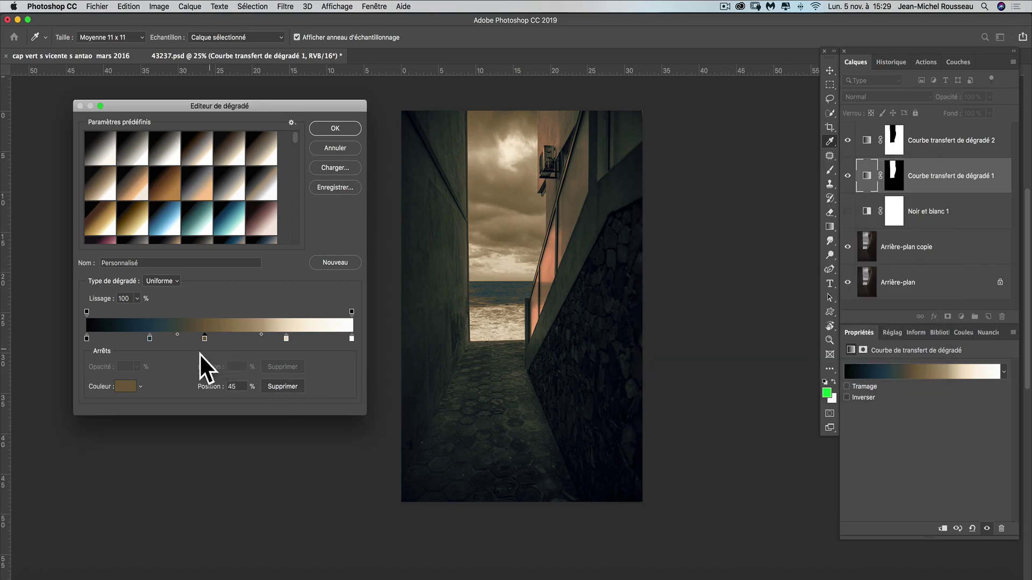
# Step: Change the same stop's colour to a more saturated brown, about 77% saturation and 49% brightness, and shift its hue slightly towards orange
pyautogui.click(127, 386)
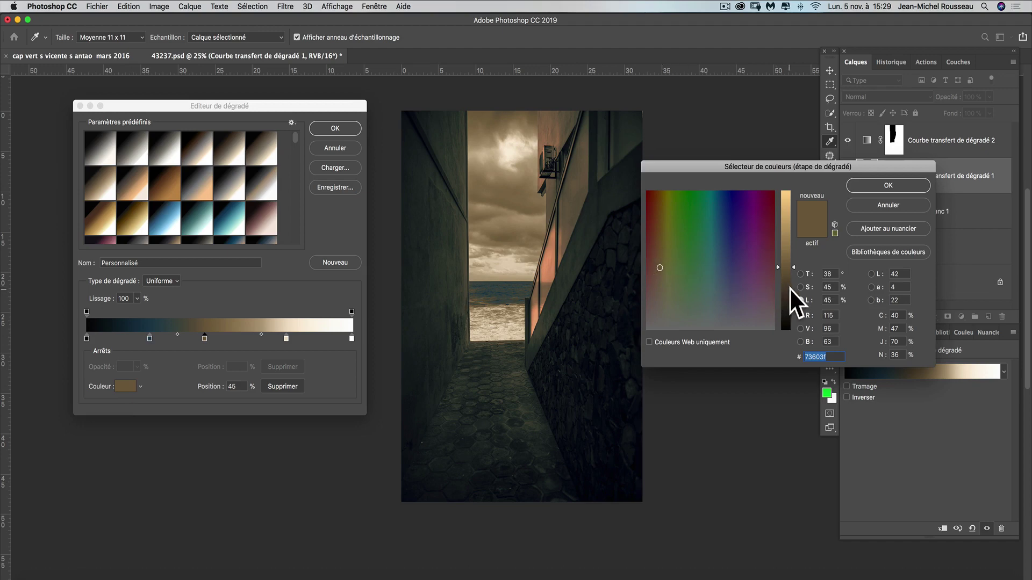
pyautogui.click(800, 275)
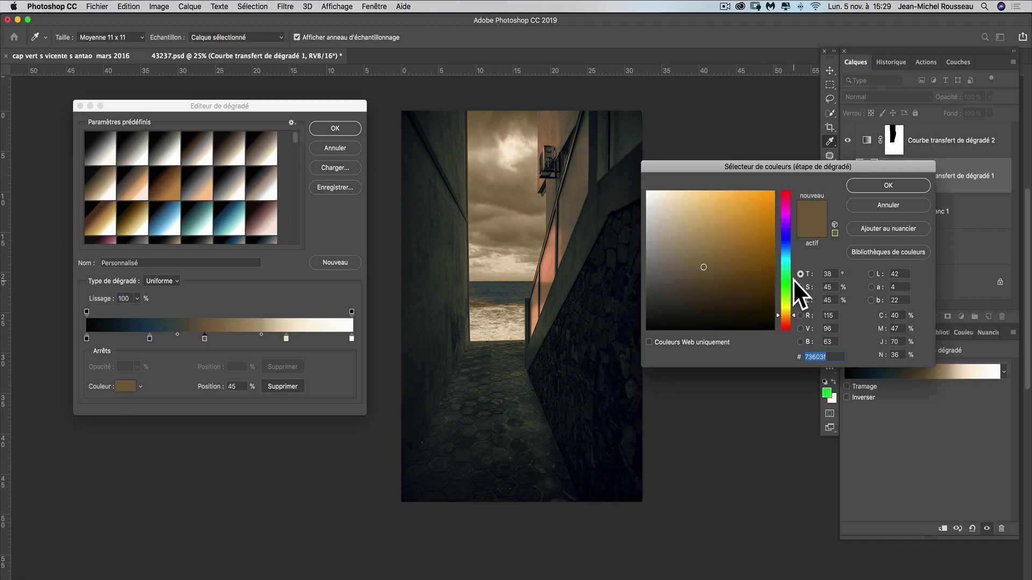
pyautogui.moveTo(773, 287)
pyautogui.mouseDown()
pyautogui.moveTo(749, 244)
pyautogui.moveTo(745, 261)
pyautogui.mouseUp()
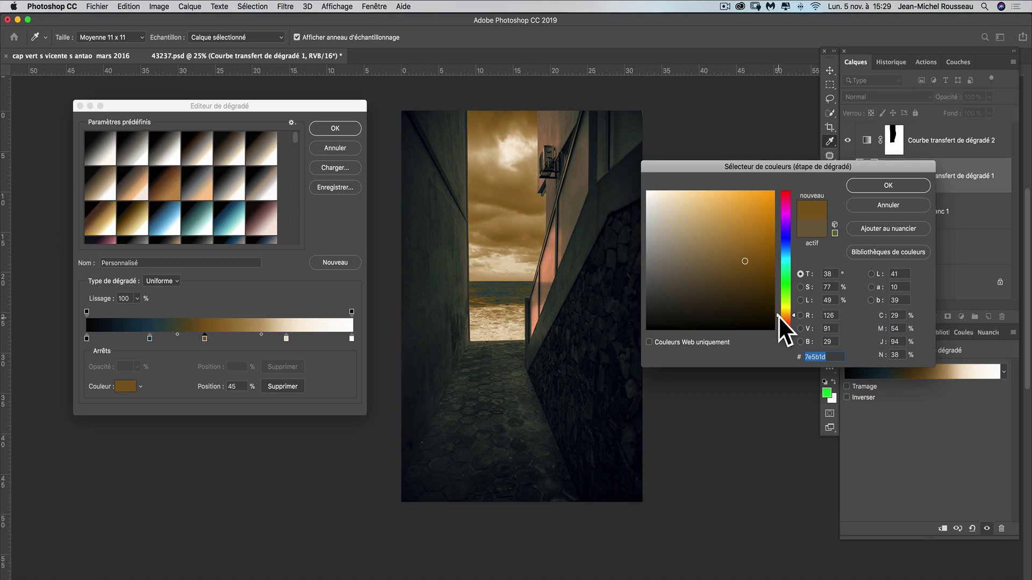
pyautogui.moveTo(778, 315); pyautogui.dragTo(778, 318)
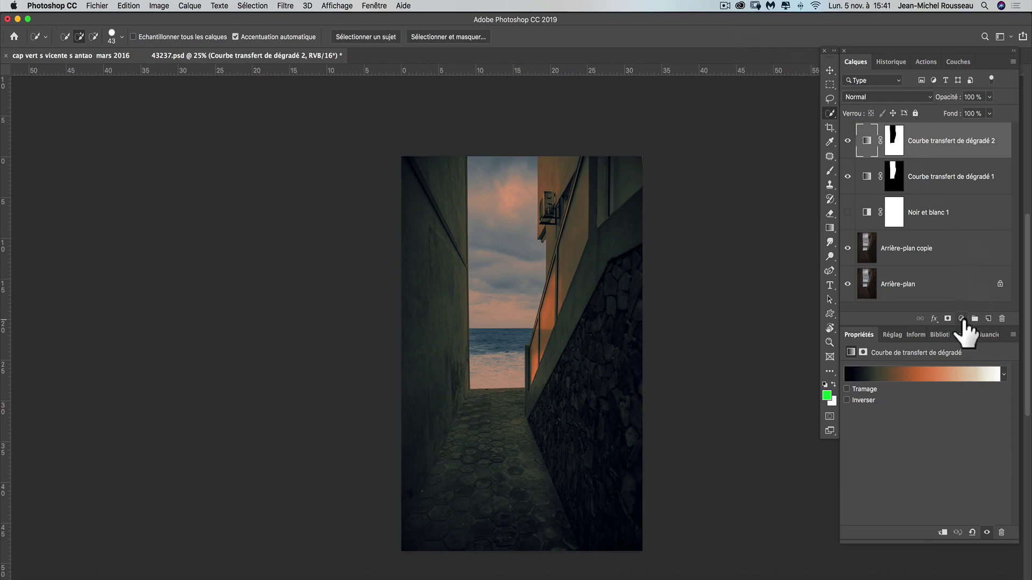
# Step: Add a Levels adjustment layer above both gradient maps and lower its white input level to brighten the highlights
pyautogui.click(961, 319)
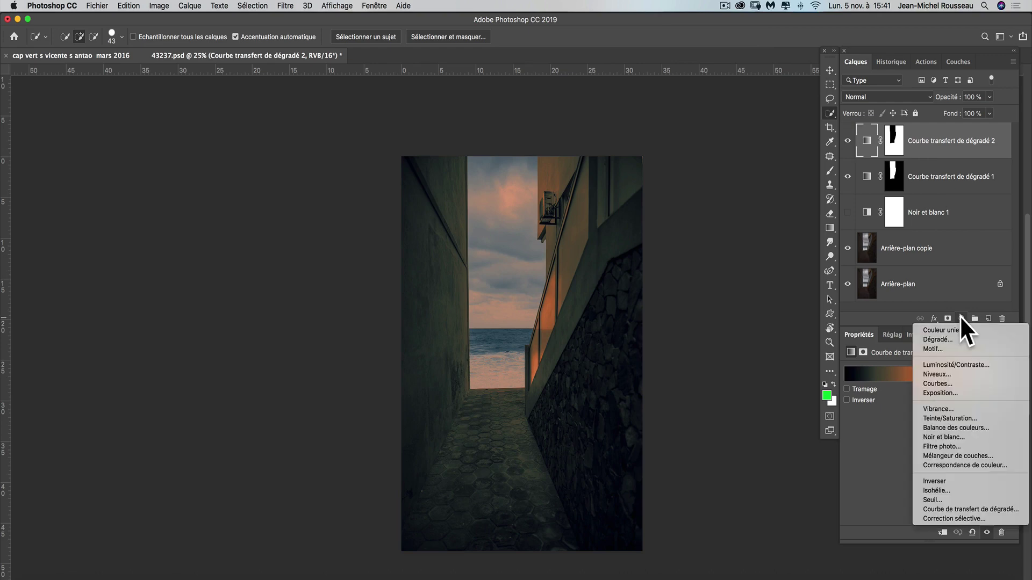
pyautogui.click(962, 375)
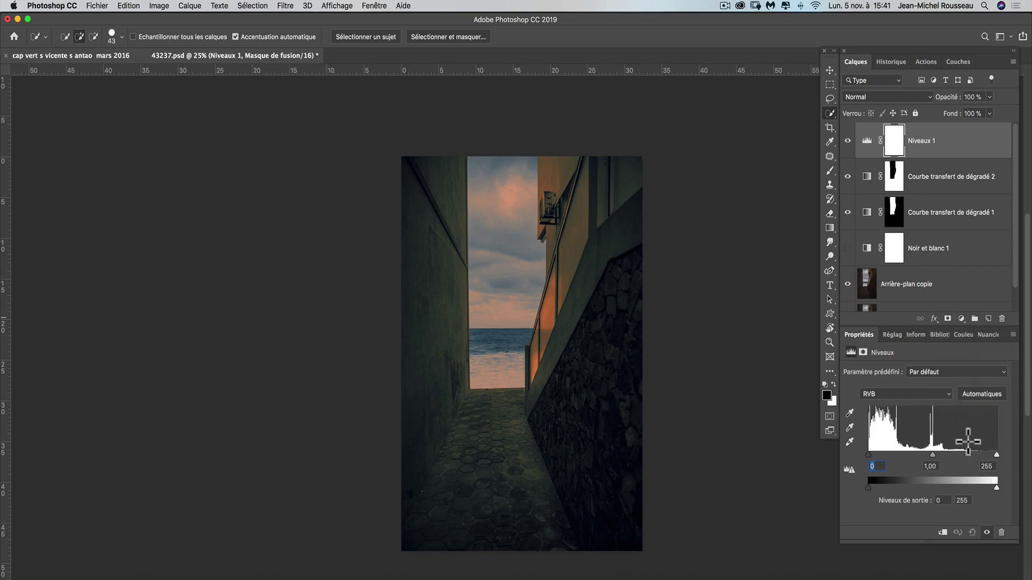
pyautogui.moveTo(998, 453); pyautogui.dragTo(978, 454)
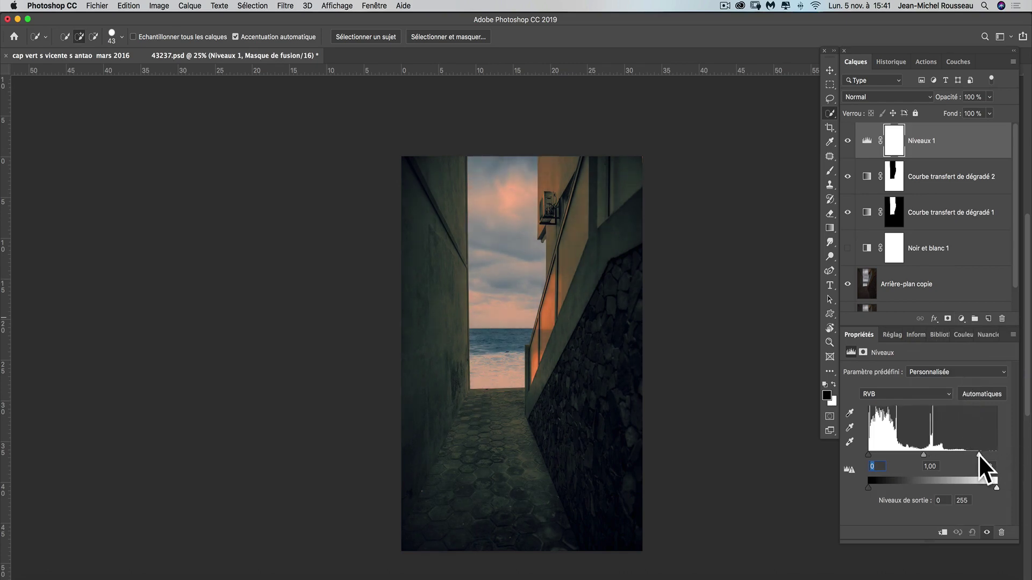